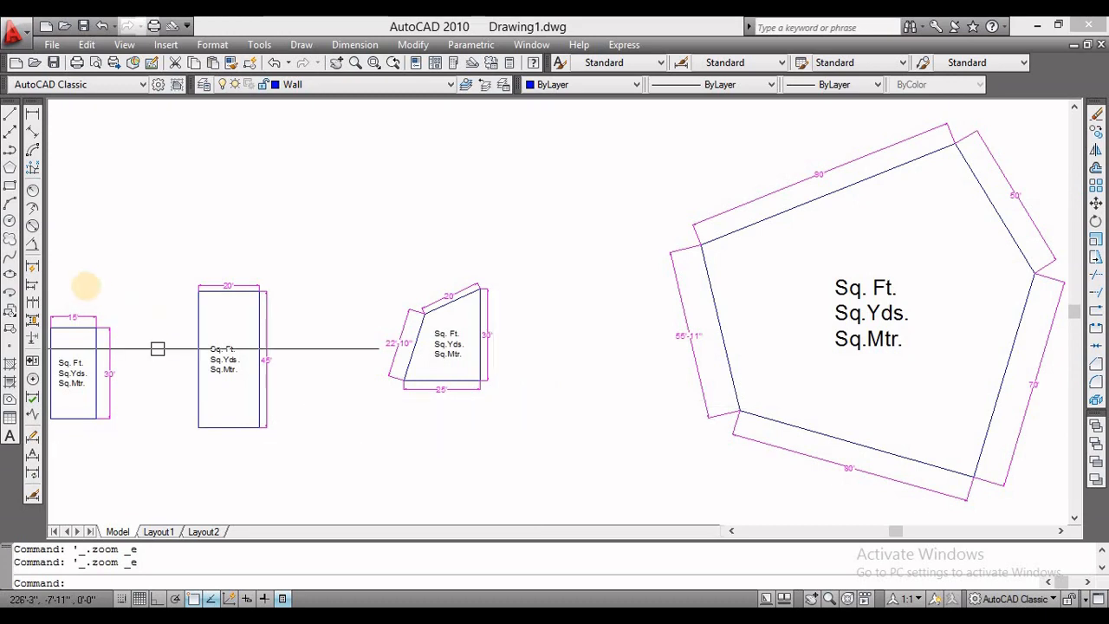
- Inspect the object type of the 15' by 30' plot's edges
{"action": "scroll", "coordinate": [130, 295], "scroll_direction": "up", "scroll_amount": 5}
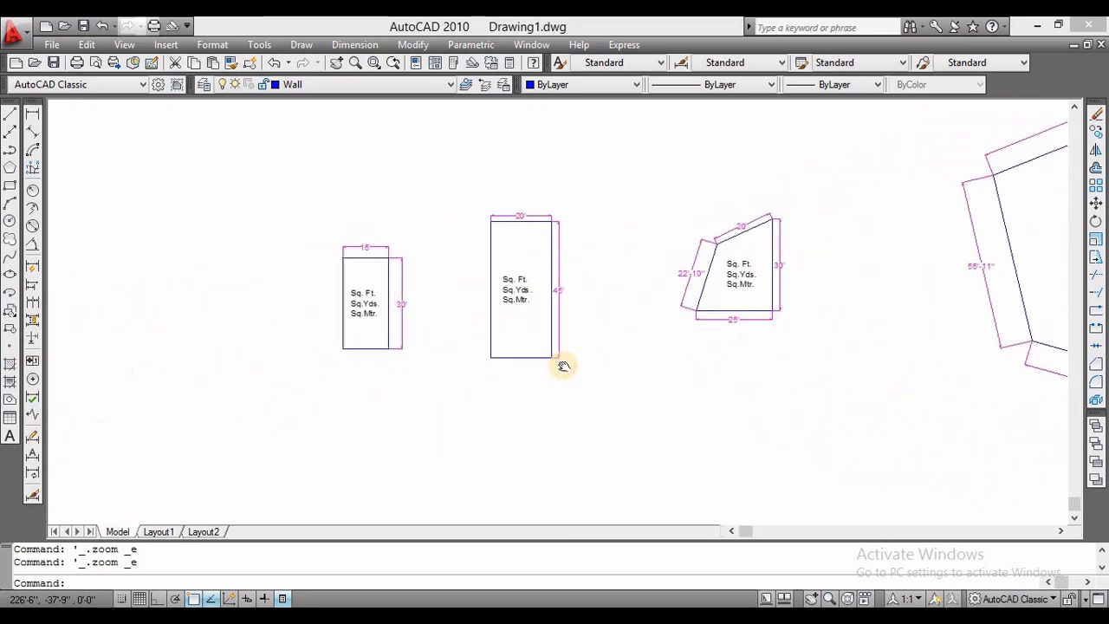
{"action": "mouse_move", "coordinate": [474, 286]}
{"action": "middle_mouse_down"}
{"action": "mouse_move", "coordinate": [492, 268]}
{"action": "mouse_move", "coordinate": [454, 259]}
{"action": "middle_mouse_up"}
{"action": "scroll", "coordinate": [470, 262], "scroll_direction": "down", "scroll_amount": 2}
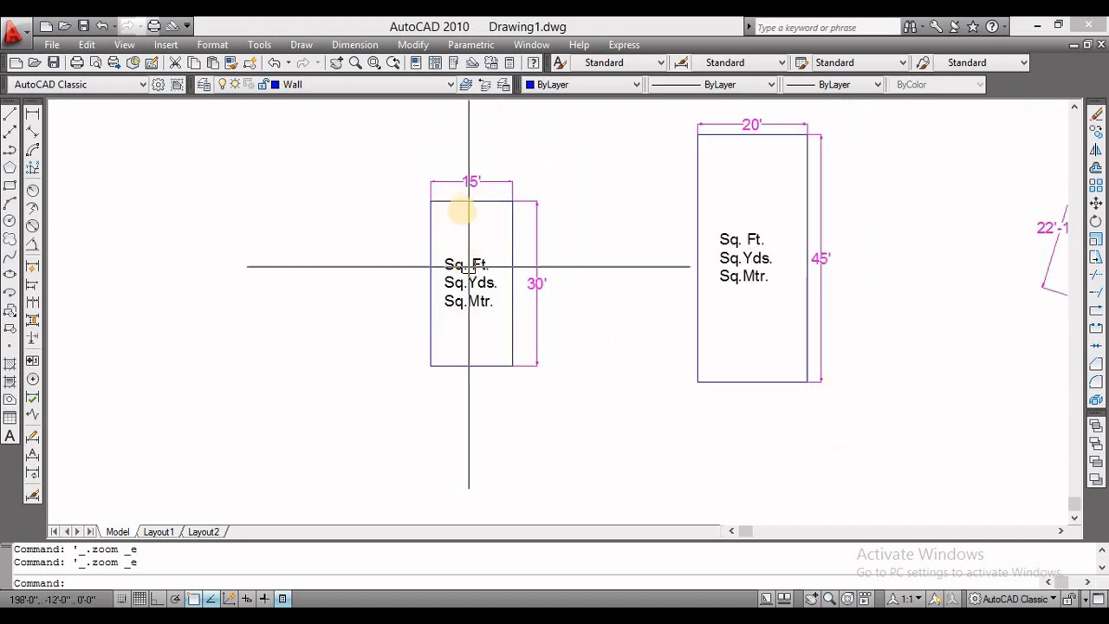
{"action": "left_click", "coordinate": [457, 201]}
{"action": "left_click", "coordinate": [431, 235]}
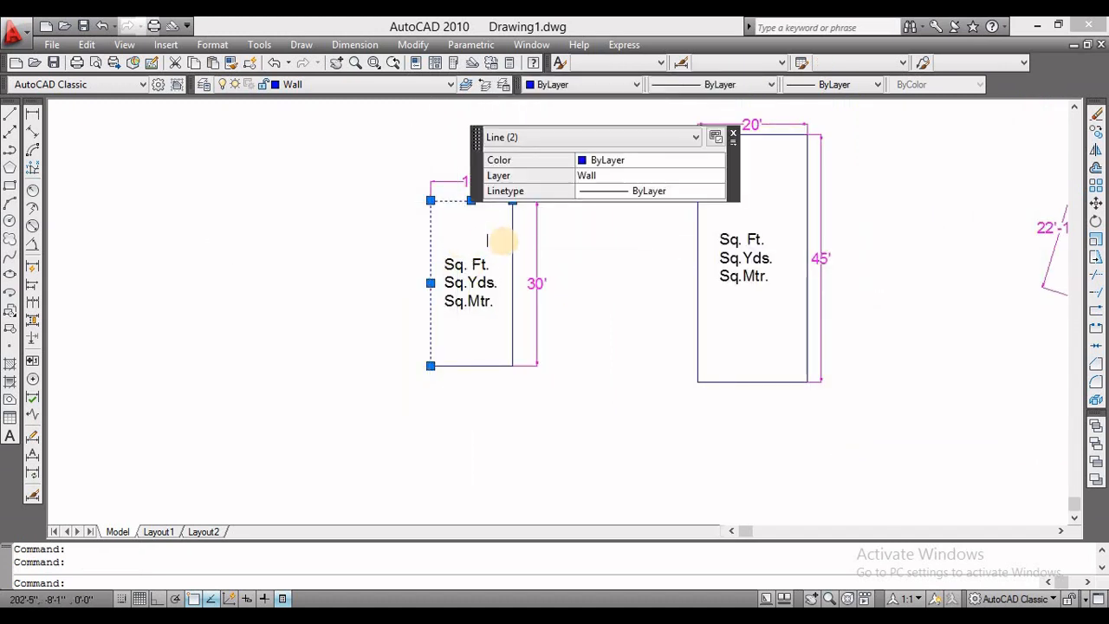
{"action": "left_click", "coordinate": [512, 248]}
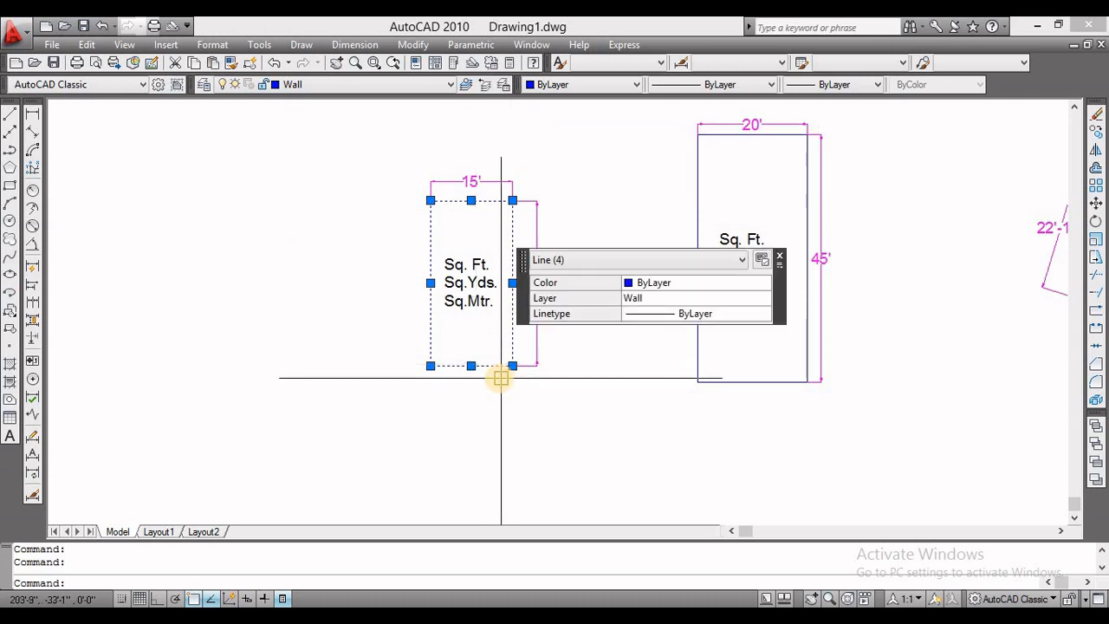
{"action": "key", "text": "Escape"}
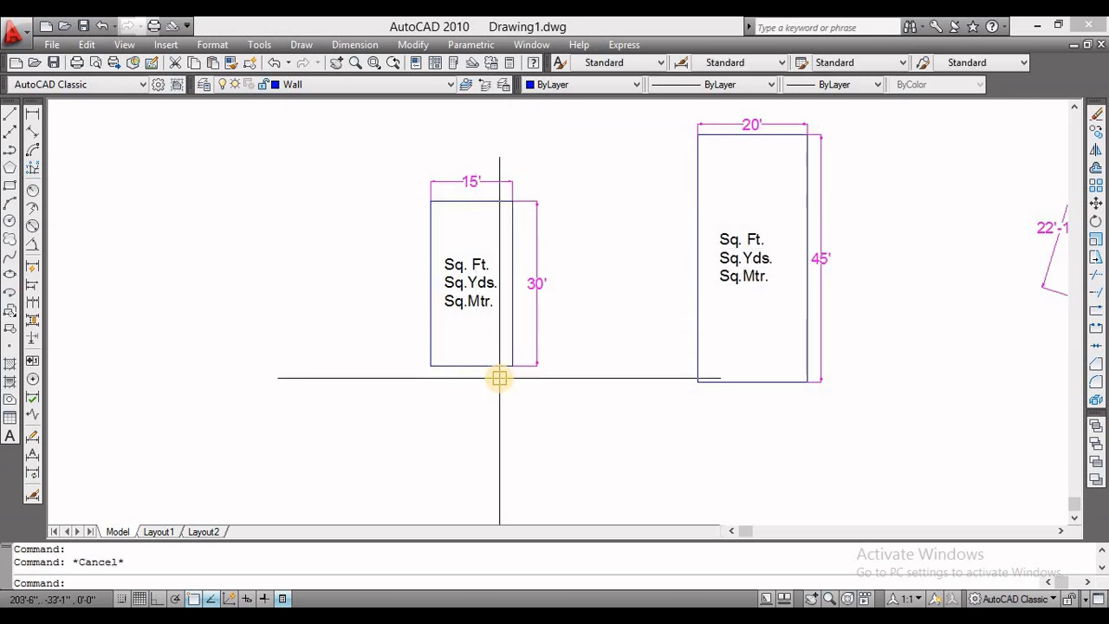
- Copy the 15' by 30' plot with its dimensions and area text to the empty space below the original
{"action": "left_click", "coordinate": [568, 152]}
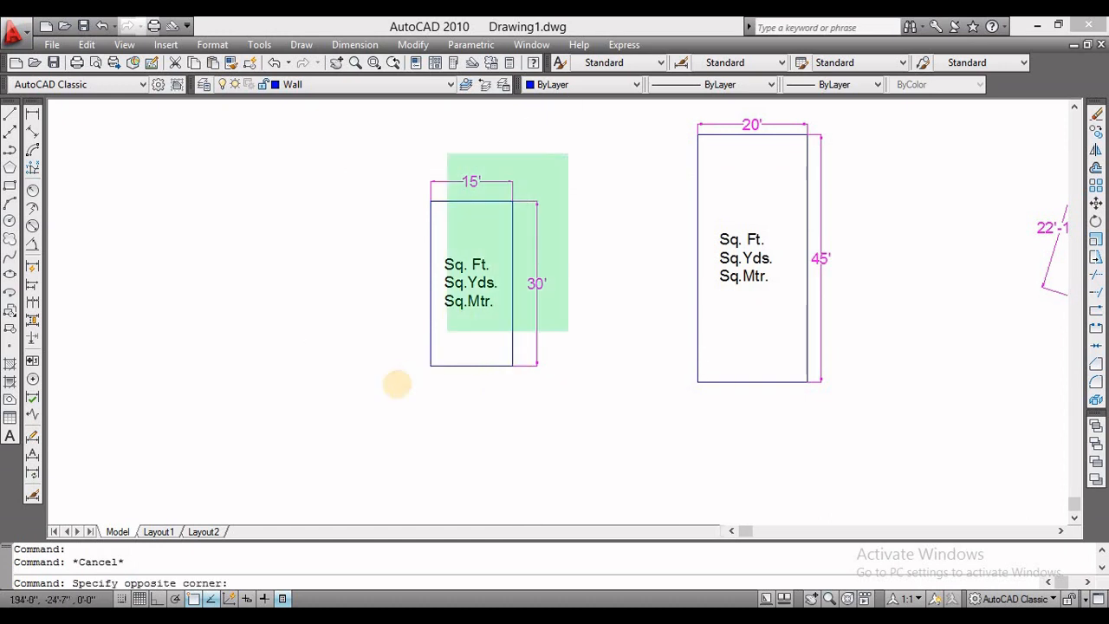
{"action": "left_click", "coordinate": [396, 384]}
{"action": "type", "text": "co"}
{"action": "key", "text": "Return"}
{"action": "left_click", "coordinate": [485, 408]}
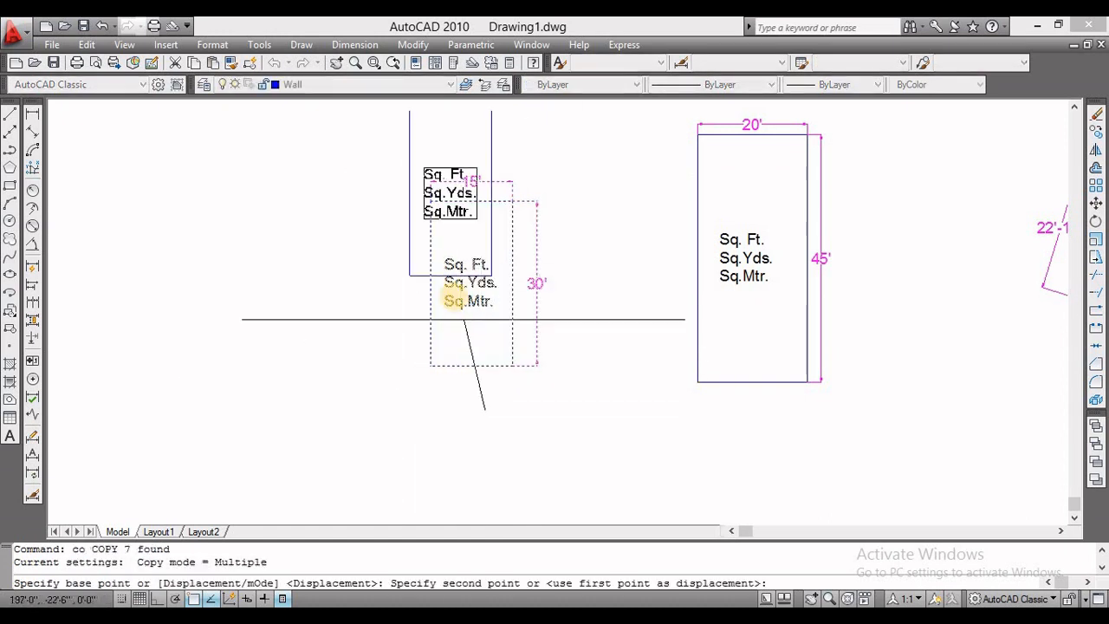
{"action": "scroll", "coordinate": [459, 295], "scroll_direction": "down", "scroll_amount": 5}
{"action": "left_click", "coordinate": [472, 394]}
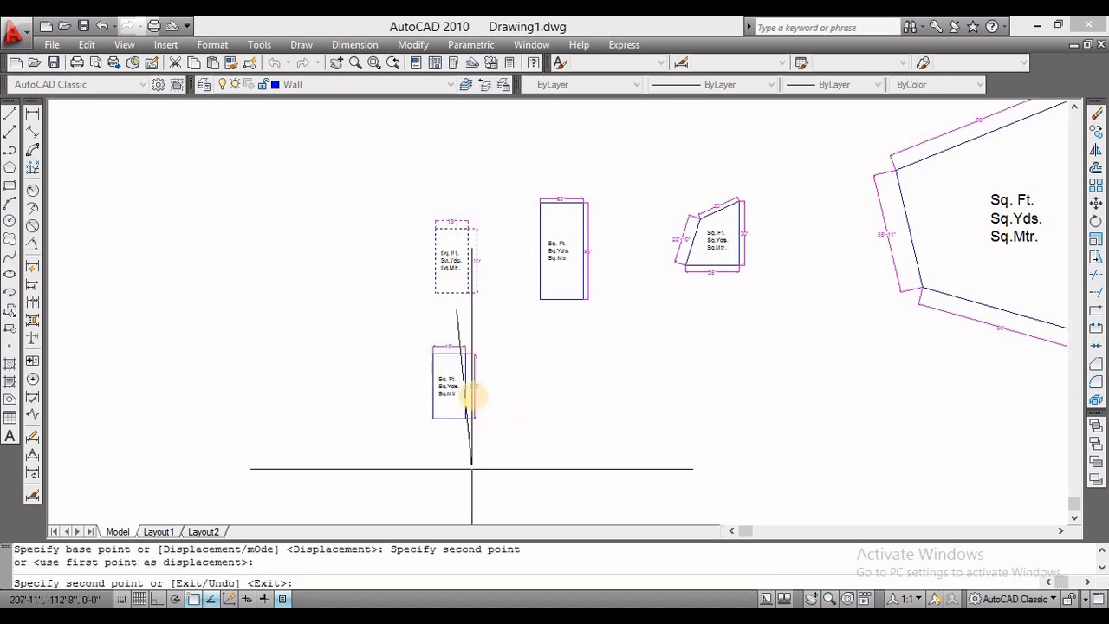
{"action": "key", "text": "Escape"}
- Erase the 15' and 30' dimensions from the copied plot
{"action": "scroll", "coordinate": [475, 318], "scroll_direction": "up", "scroll_amount": 5}
{"action": "left_click", "coordinate": [462, 317]}
{"action": "left_click", "coordinate": [372, 346]}
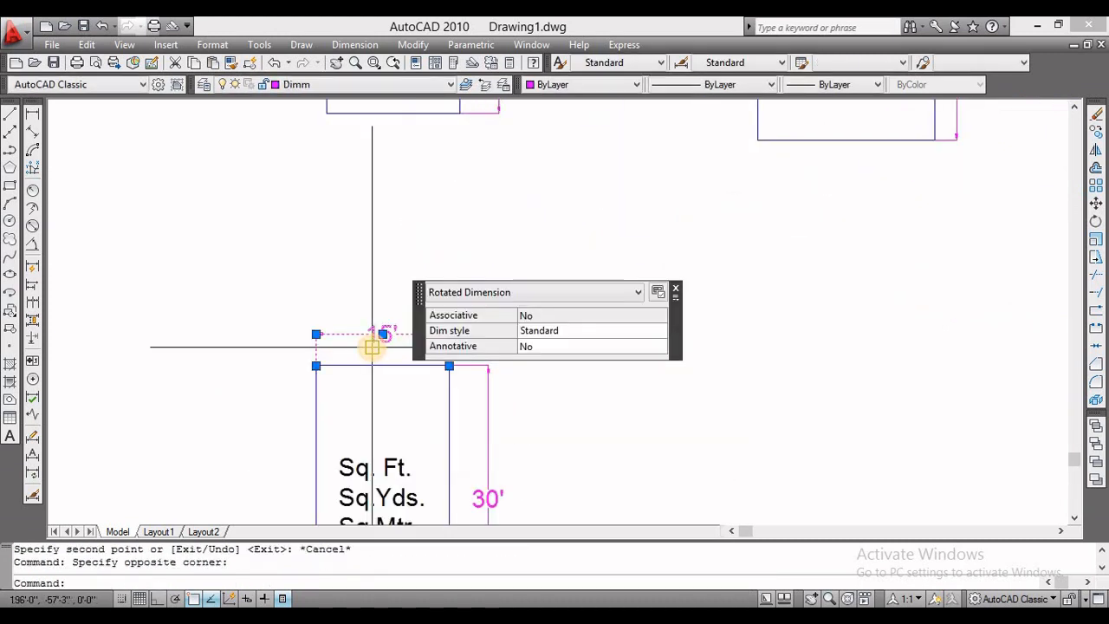
{"action": "type", "text": "e"}
{"action": "key", "text": "space"}
{"action": "left_click", "coordinate": [497, 409]}
{"action": "left_click", "coordinate": [478, 417]}
{"action": "key", "text": "space"}
{"action": "middle_click_drag", "start_coordinate": [502, 366], "coordinate": [522, 266]}
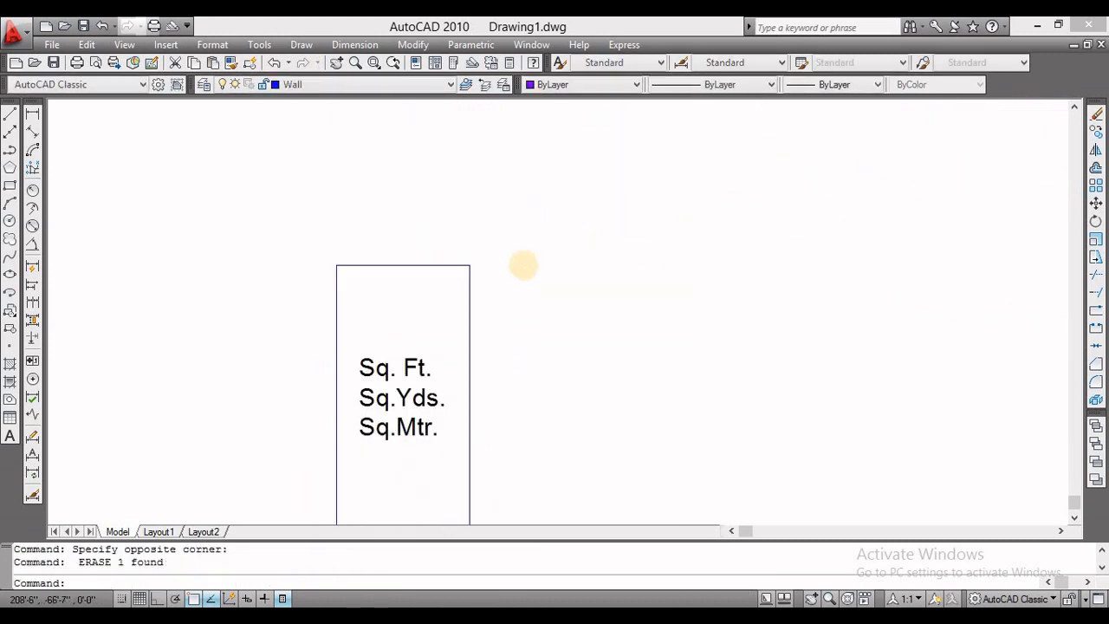
- Erase the Sq. Ft., Sq.Yds., Sq.Mtr. text inside the copied plot
{"action": "scroll", "coordinate": [441, 315], "scroll_direction": "up", "scroll_amount": 4}
{"action": "left_click", "coordinate": [391, 359]}
{"action": "type", "text": "e"}
{"action": "key", "text": "space"}
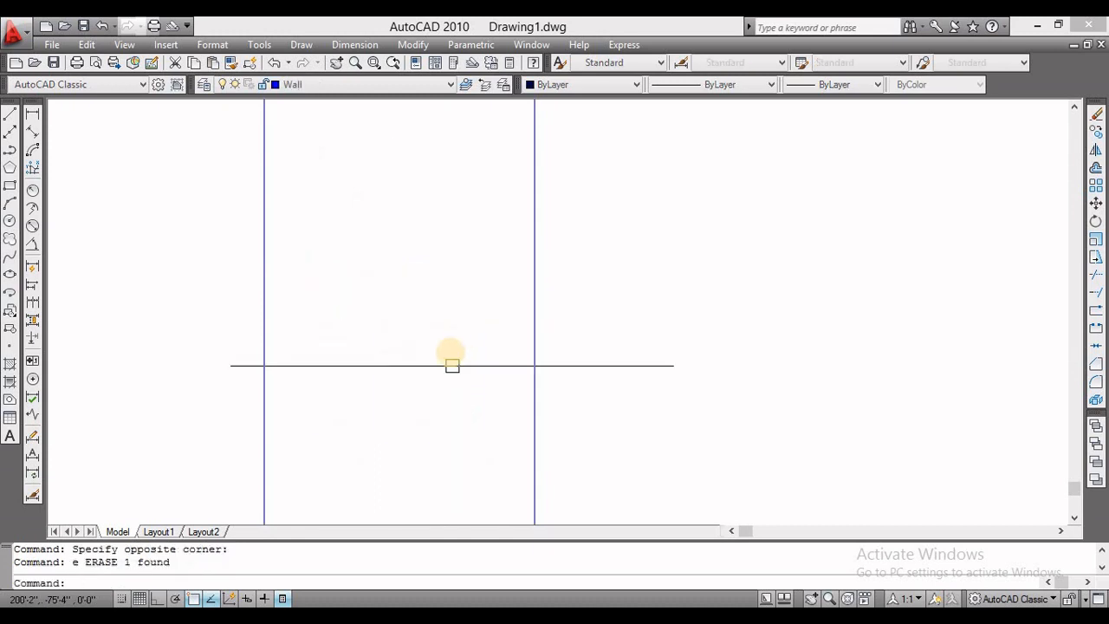
{"action": "scroll", "coordinate": [452, 366], "scroll_direction": "down", "scroll_amount": 4}
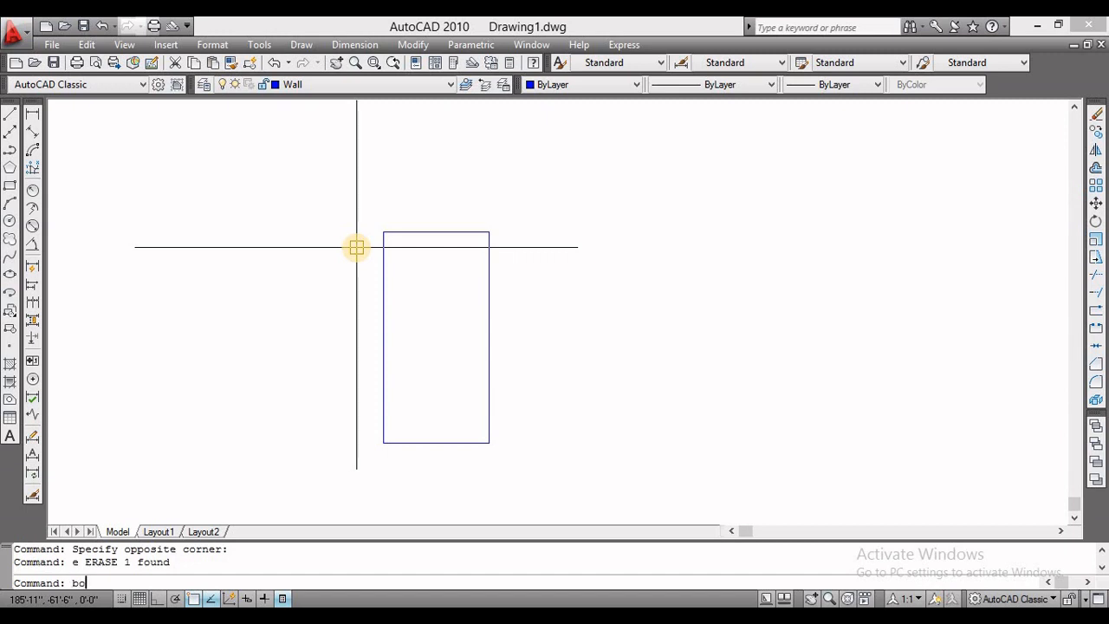
- Create a polyline boundary from an internal point of the copied rectangle
{"action": "type", "text": "bo"}
{"action": "key", "text": "Return"}
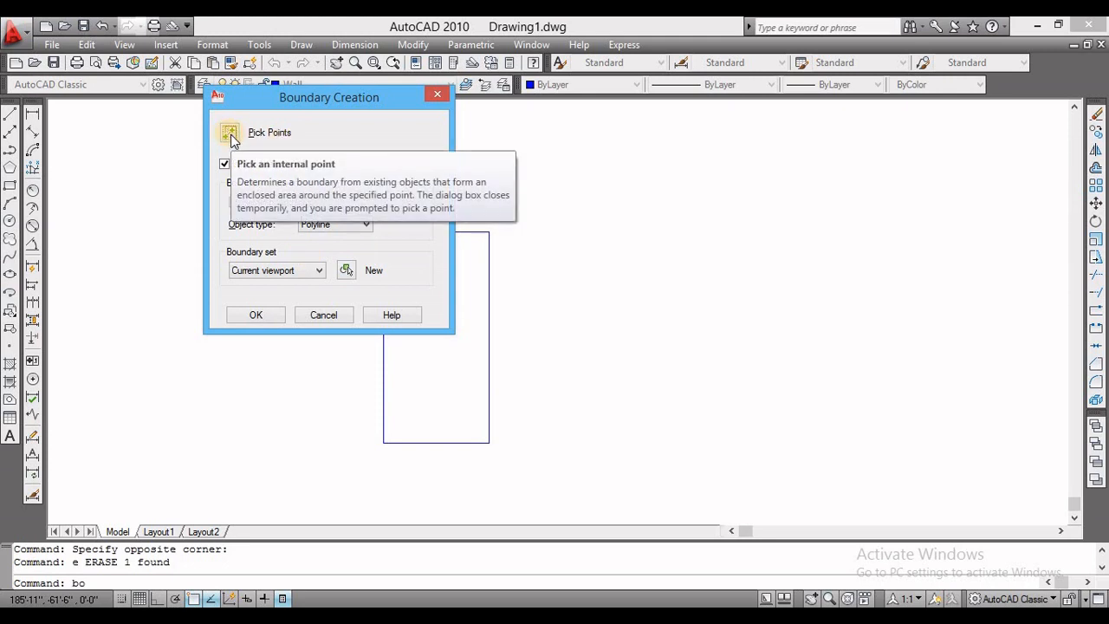
{"action": "left_click", "coordinate": [230, 132]}
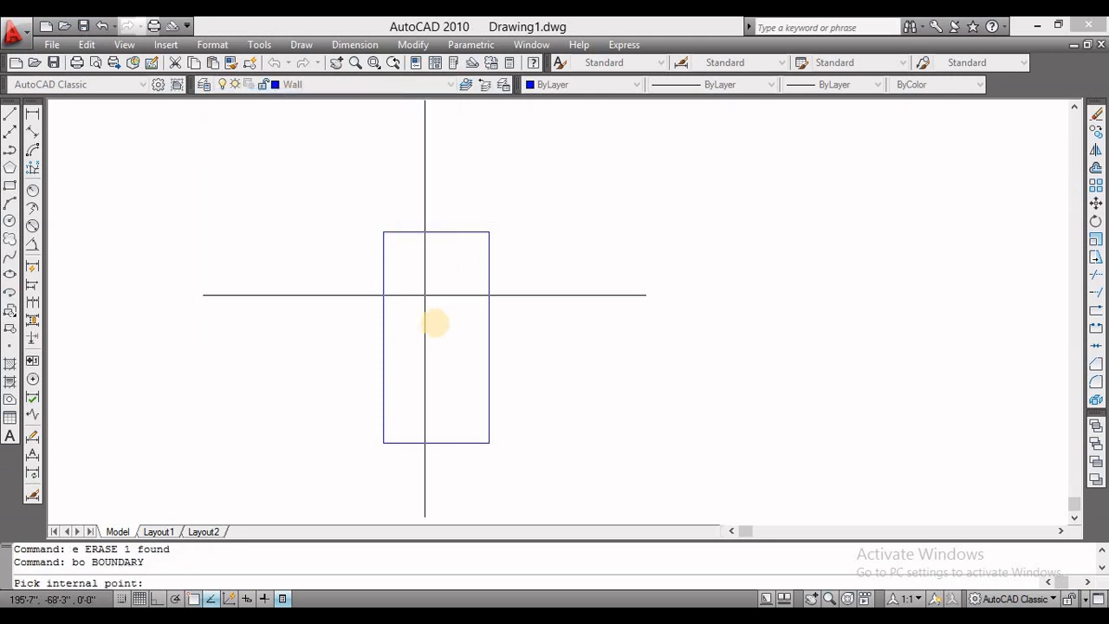
{"action": "left_click", "coordinate": [436, 332]}
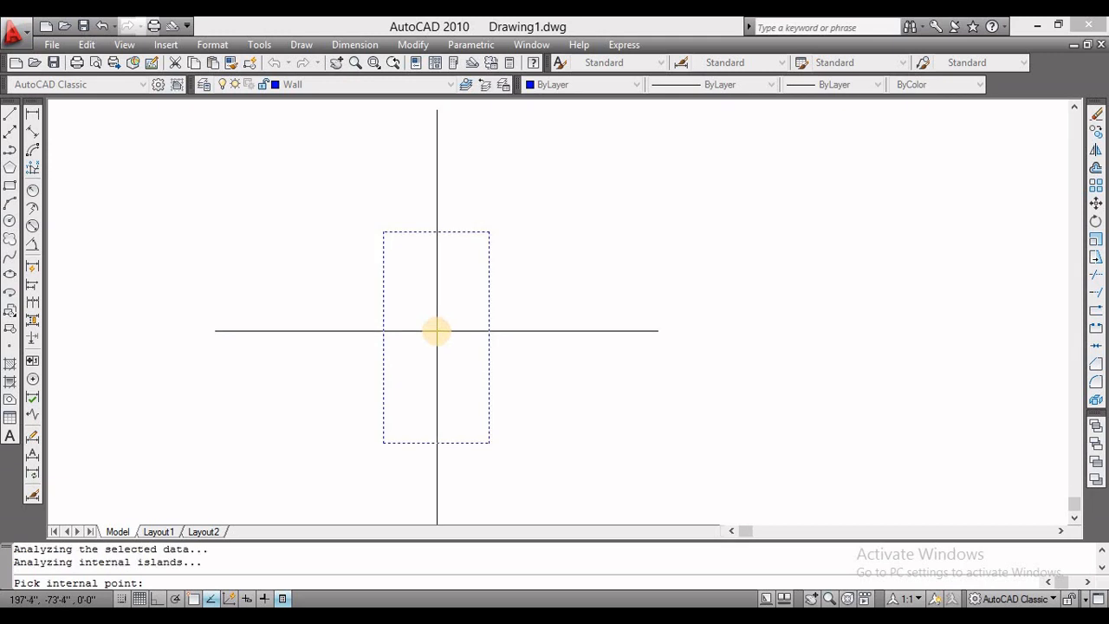
{"action": "key", "text": "Return"}
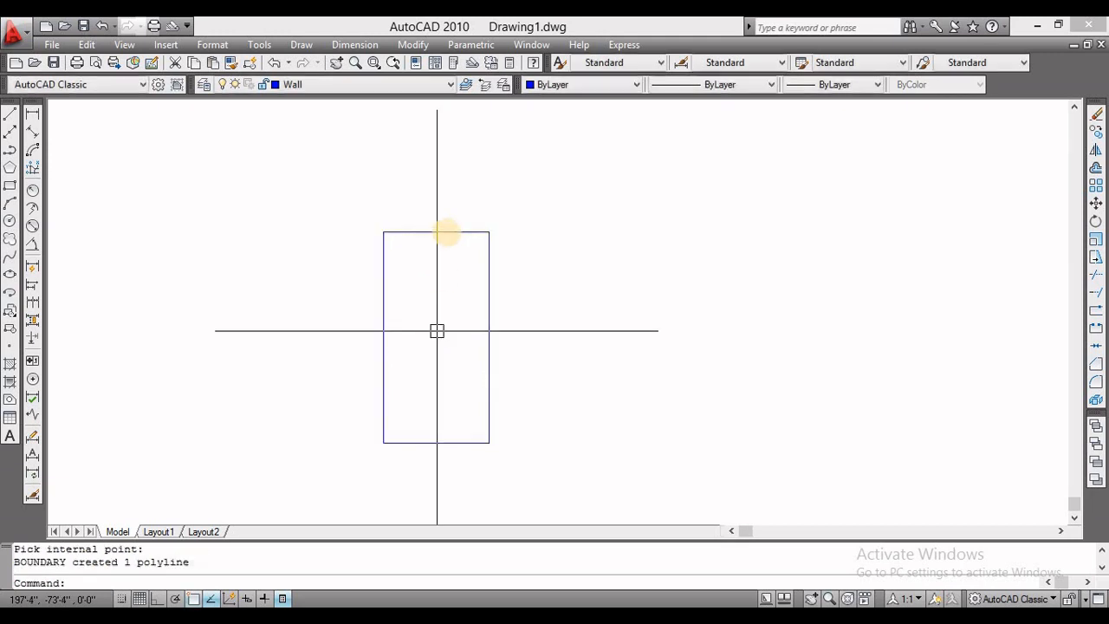
{"action": "left_click", "coordinate": [440, 231]}
{"action": "key", "text": "Escape"}
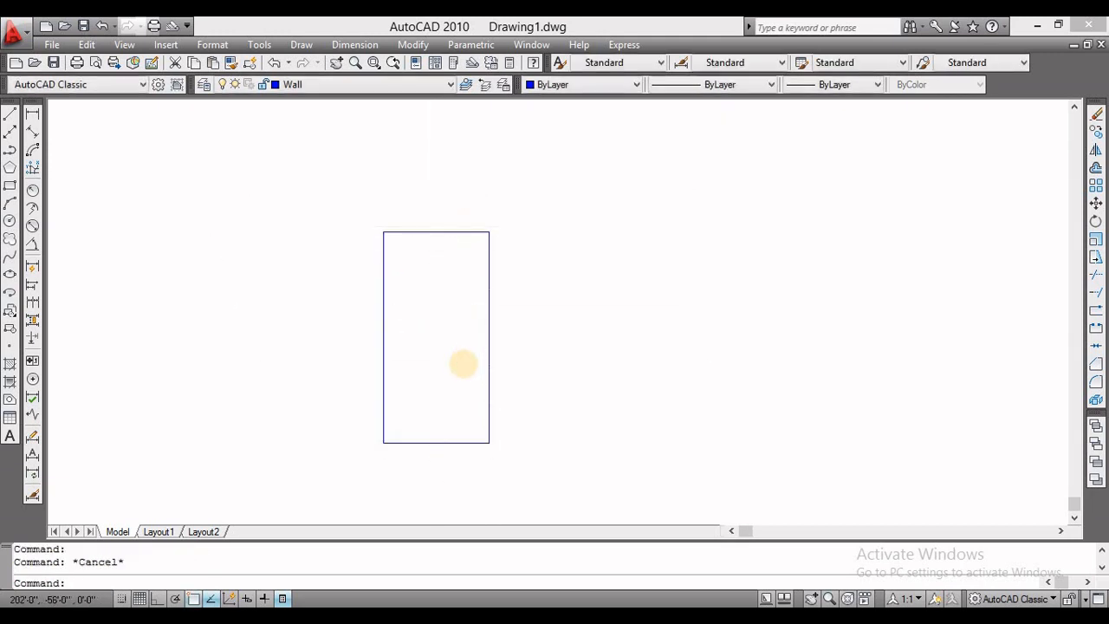
- Compare the object type of the original plot's edges with that of the boundary on the copied rectangle
{"action": "scroll", "coordinate": [460, 364], "scroll_direction": "down", "scroll_amount": 5}
{"action": "scroll", "coordinate": [459, 305], "scroll_direction": "up", "scroll_amount": 6}
{"action": "left_click", "coordinate": [450, 301]}
{"action": "left_click", "coordinate": [441, 348]}
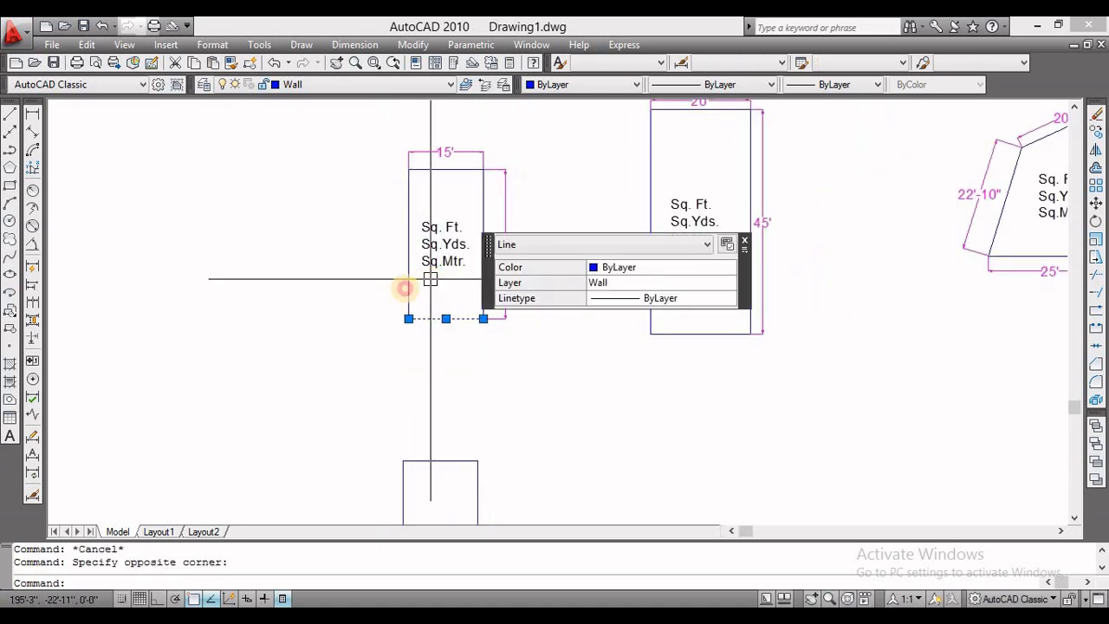
{"action": "left_click", "coordinate": [431, 277]}
{"action": "left_click", "coordinate": [393, 291]}
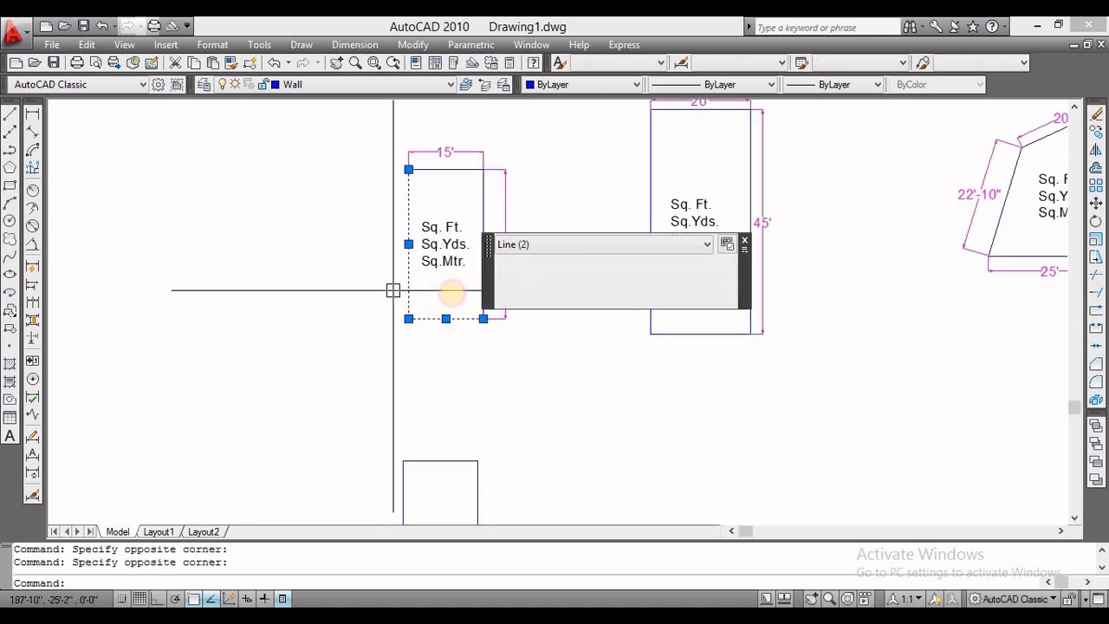
{"action": "key", "text": "Escape"}
{"action": "middle_click_drag", "start_coordinate": [483, 392], "coordinate": [483, 235]}
{"action": "left_click", "coordinate": [476, 301]}
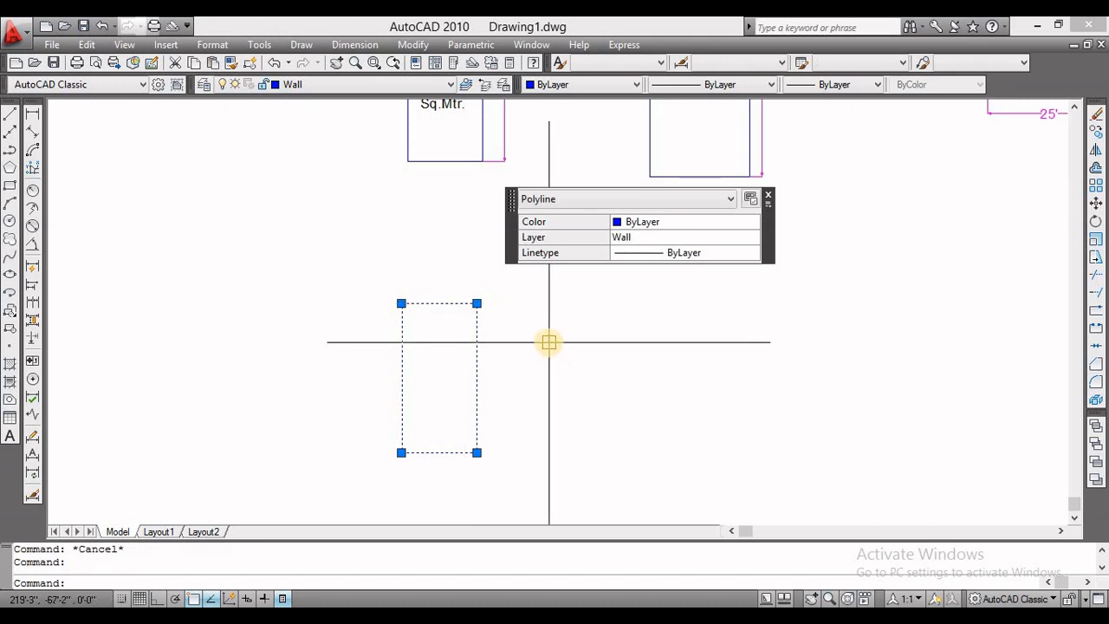
{"action": "middle_click_drag", "start_coordinate": [495, 374], "coordinate": [481, 366]}
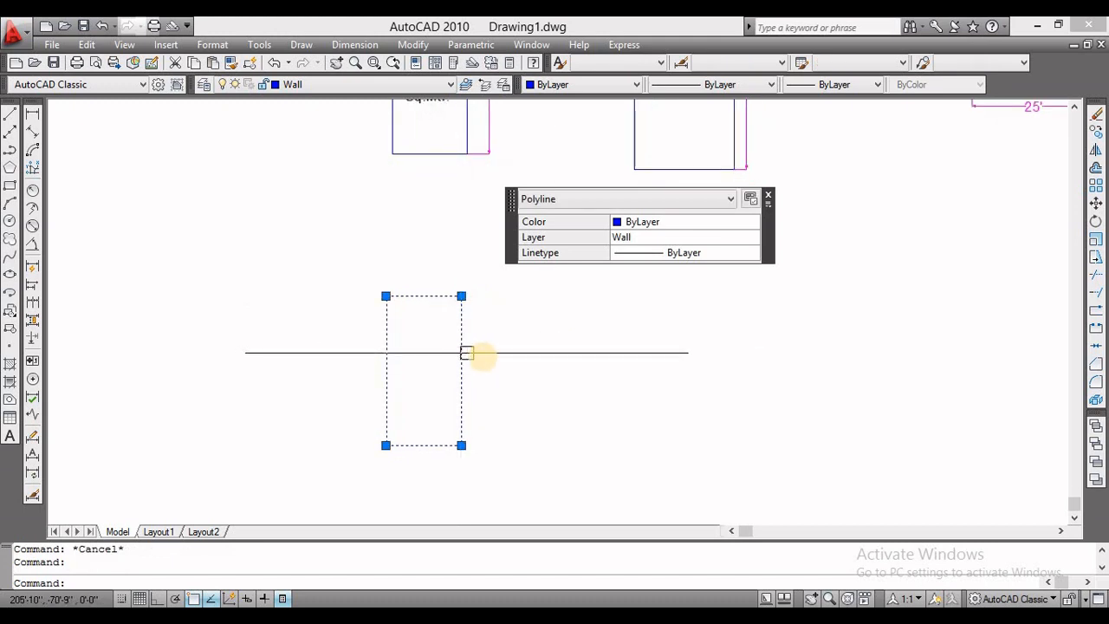
{"action": "key", "text": "Escape"}
- Try to move the boundary polyline clear of the copied lines using a crossing selection, and undo the move
{"action": "left_click", "coordinate": [472, 321]}
{"action": "left_click", "coordinate": [451, 338]}
{"action": "type", "text": "m"}
{"action": "key", "text": "Return"}
{"action": "left_click", "coordinate": [514, 375]}
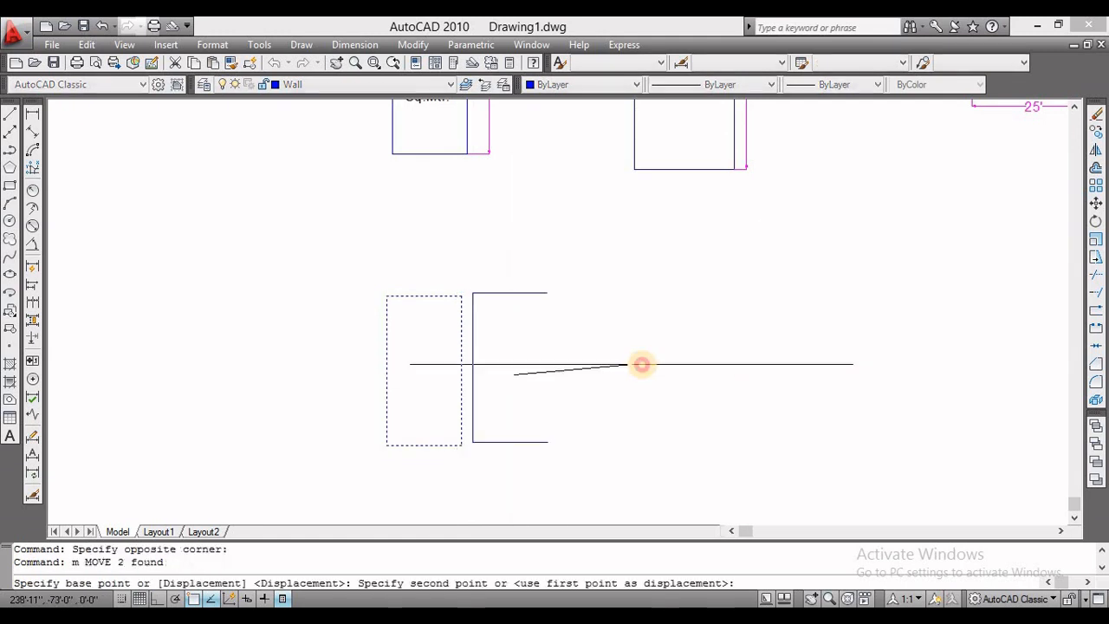
{"action": "left_click", "coordinate": [642, 363]}
{"action": "left_click", "coordinate": [455, 296]}
{"action": "left_click", "coordinate": [441, 362]}
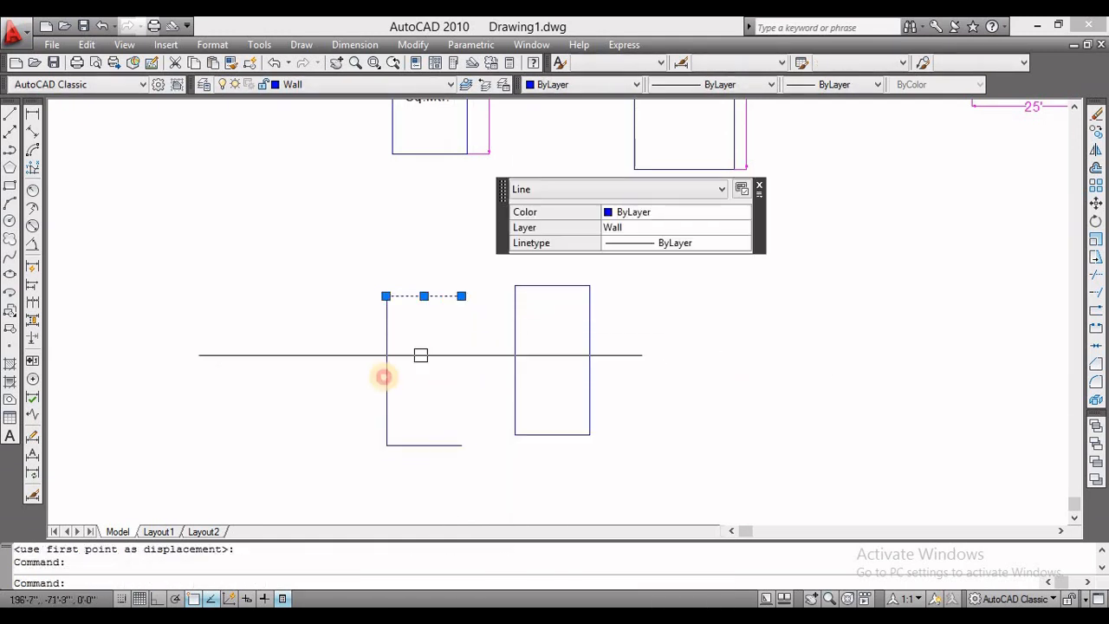
{"action": "left_click", "coordinate": [376, 379]}
{"action": "key", "text": "Escape"}
{"action": "key", "text": "ctrl+z"}
- Move only the boundary polyline to the right of the copied rectangle's lines
{"action": "left_click", "coordinate": [459, 364]}
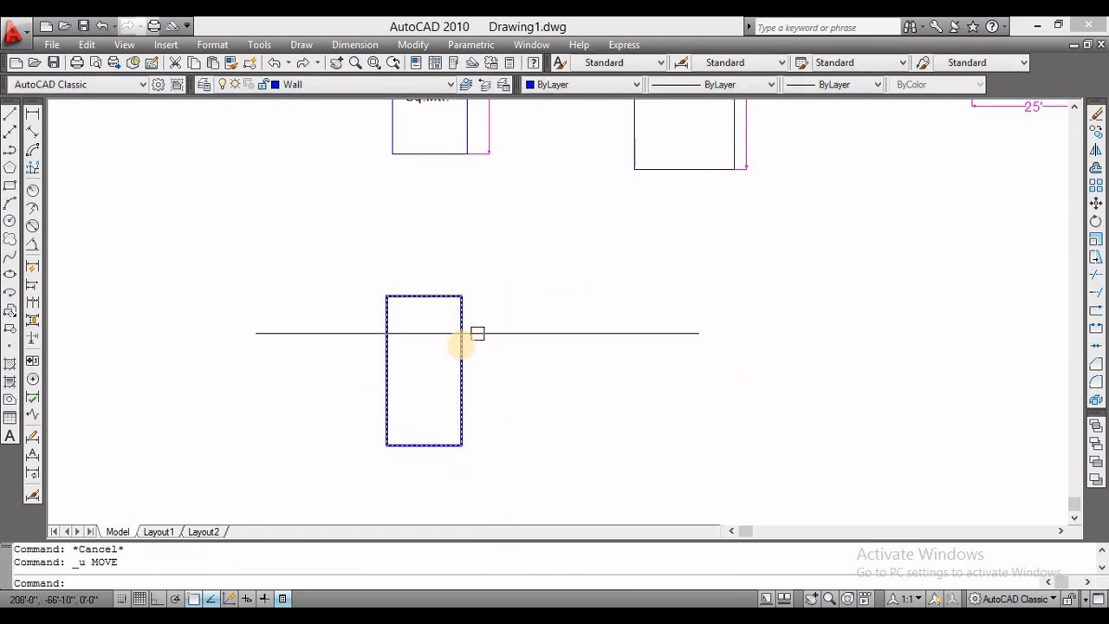
{"action": "type", "text": "m"}
{"action": "key", "text": "Return"}
{"action": "left_click", "coordinate": [519, 388]}
{"action": "left_click", "coordinate": [717, 386]}
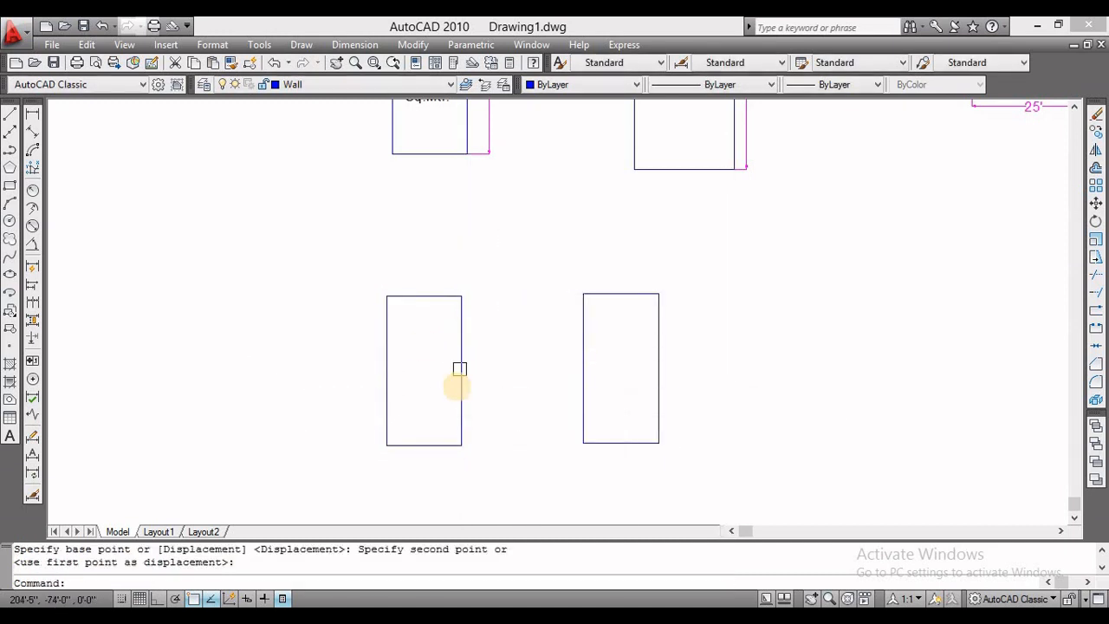
- Examine the individual lines of the copied rectangle left beside the moved polyline
{"action": "left_click", "coordinate": [474, 340]}
{"action": "left_click", "coordinate": [413, 373]}
{"action": "left_click", "coordinate": [416, 280]}
{"action": "left_click", "coordinate": [388, 349]}
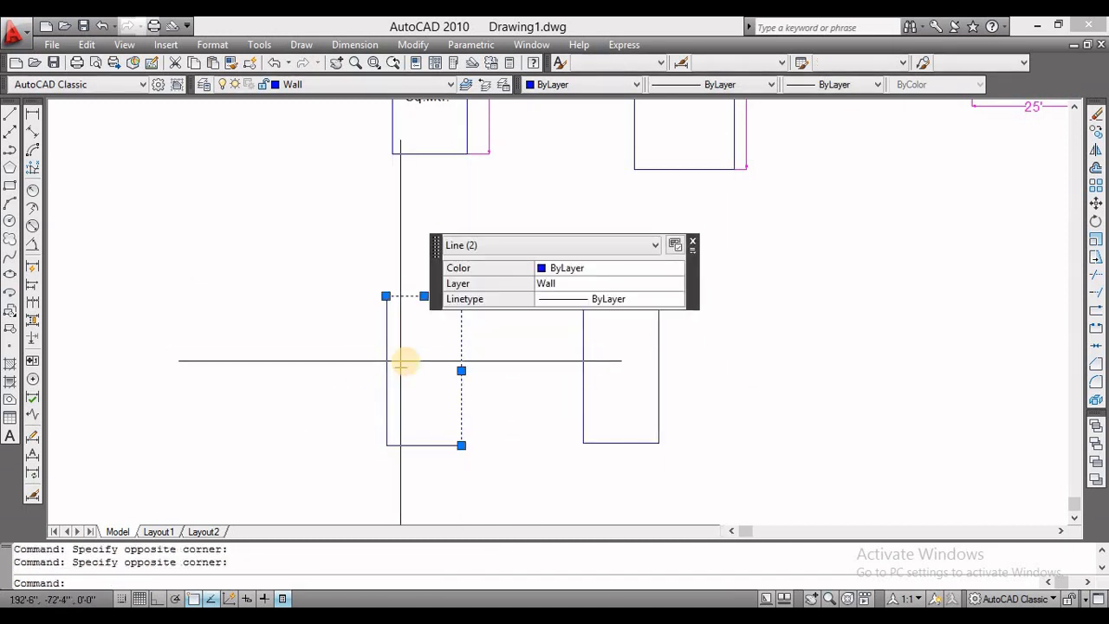
{"action": "left_click", "coordinate": [404, 362]}
{"action": "left_click", "coordinate": [371, 372]}
{"action": "key", "text": "Escape"}
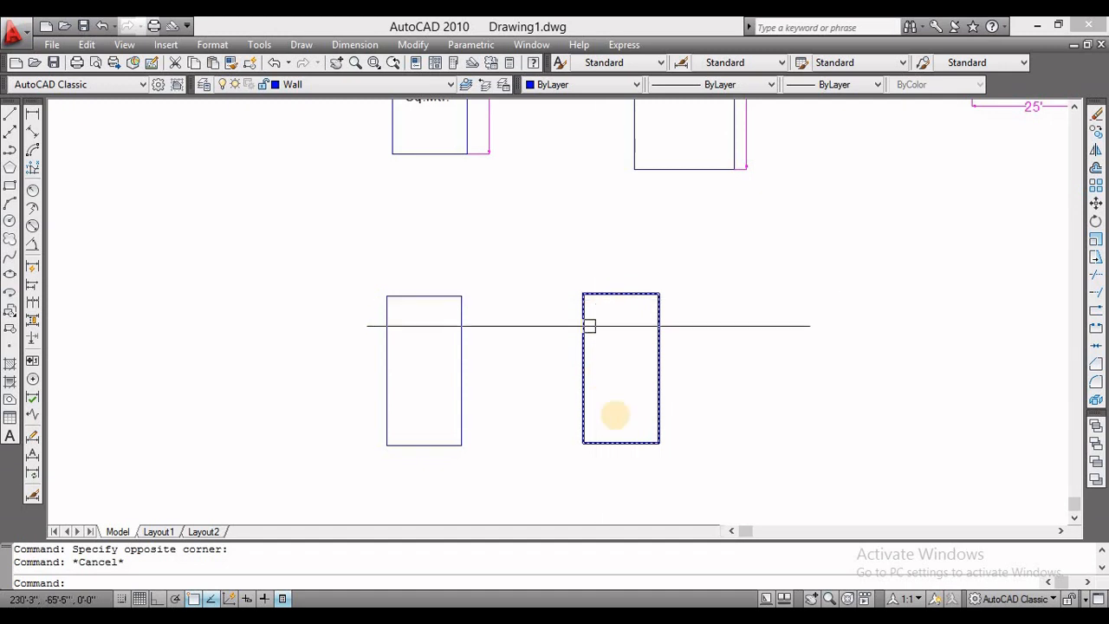
- Erase both undimensioned rectangles below the plots, and undo the erasure
{"action": "scroll", "coordinate": [557, 349], "scroll_direction": "down", "scroll_amount": 2}
{"action": "left_click", "coordinate": [647, 300]}
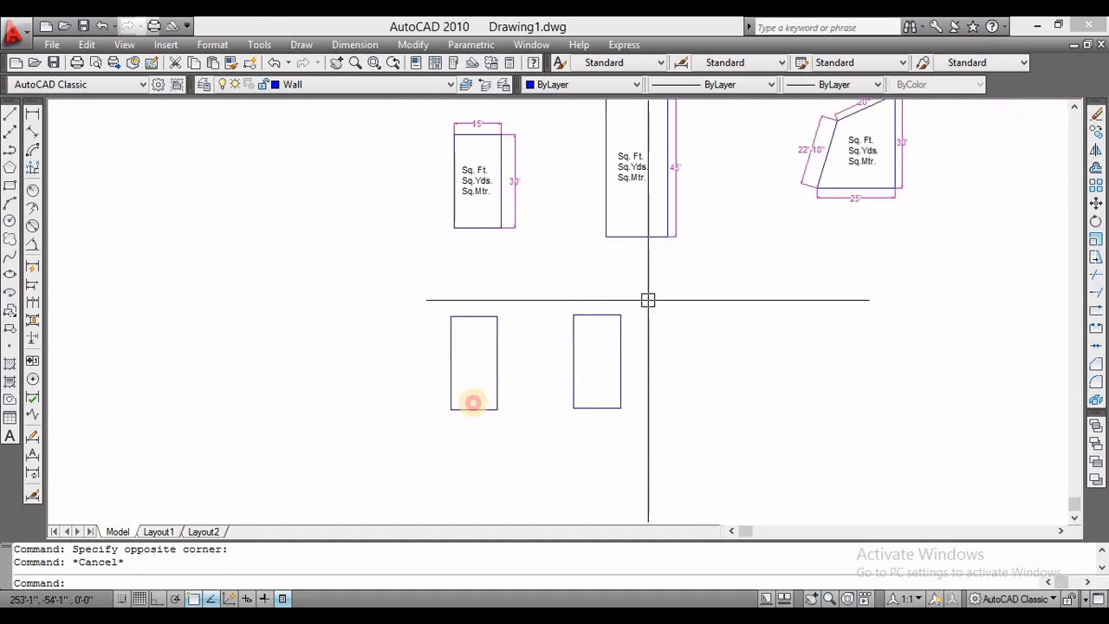
{"action": "left_click", "coordinate": [386, 438]}
{"action": "type", "text": "e"}
{"action": "key", "text": "Return"}
{"action": "middle_click_drag", "start_coordinate": [488, 321], "coordinate": [470, 344]}
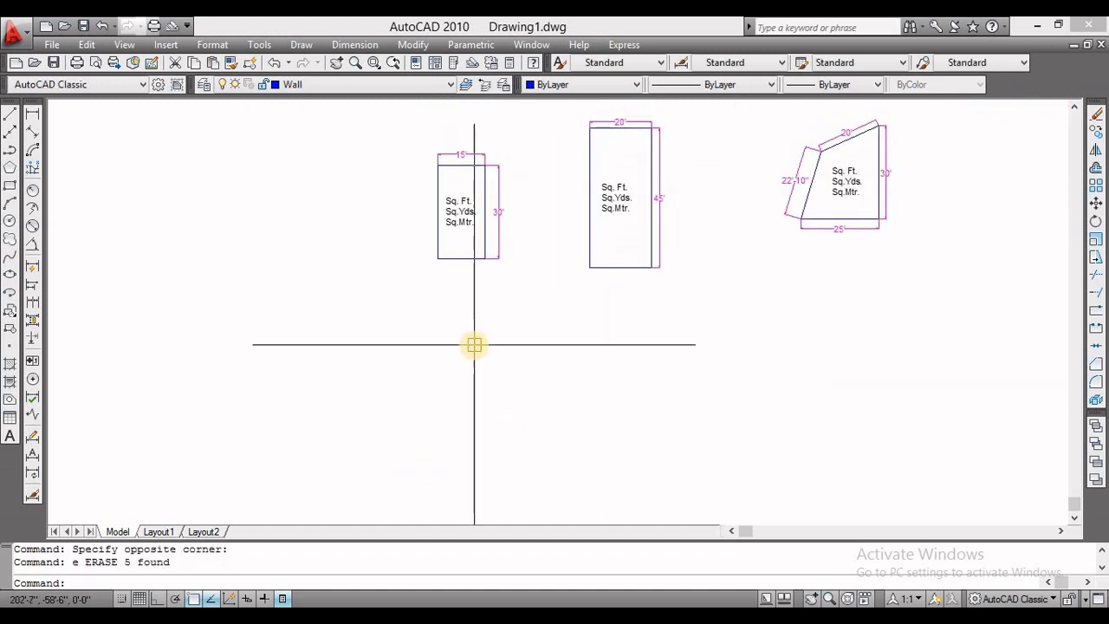
{"action": "key", "text": "ctrl+z"}
{"action": "key", "text": "ctrl+z"}
{"action": "key", "text": "ctrl+z"}
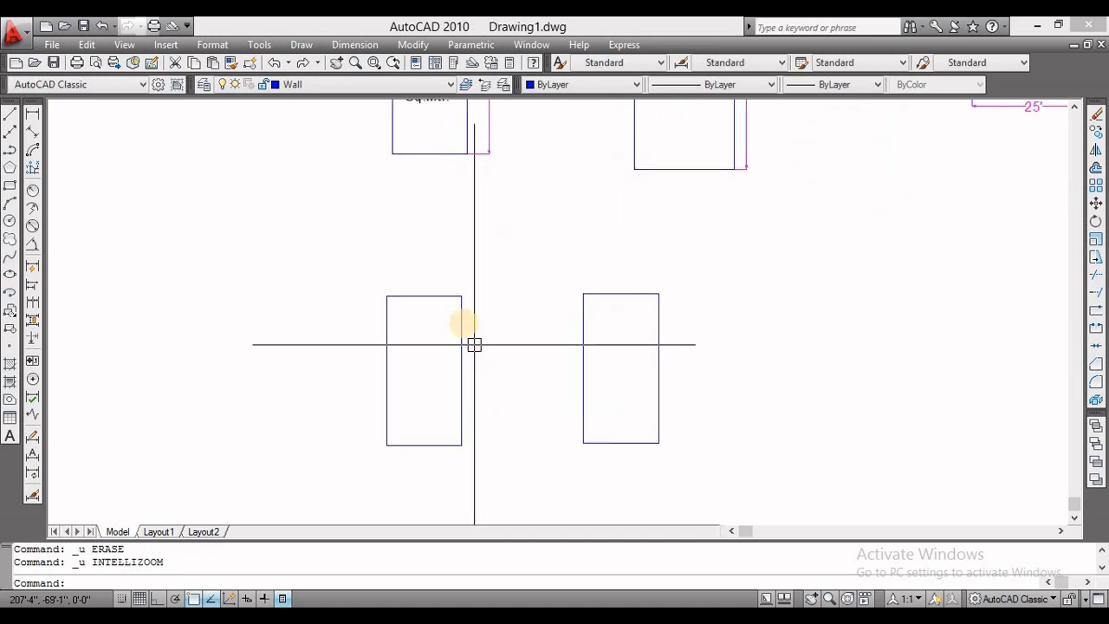
- Convert the four separate lines of the copied rectangle into a region and select it to check its object type
{"action": "left_click", "coordinate": [462, 342]}
{"action": "key", "text": "Escape"}
{"action": "middle_click_drag", "start_coordinate": [446, 335], "coordinate": [450, 298]}
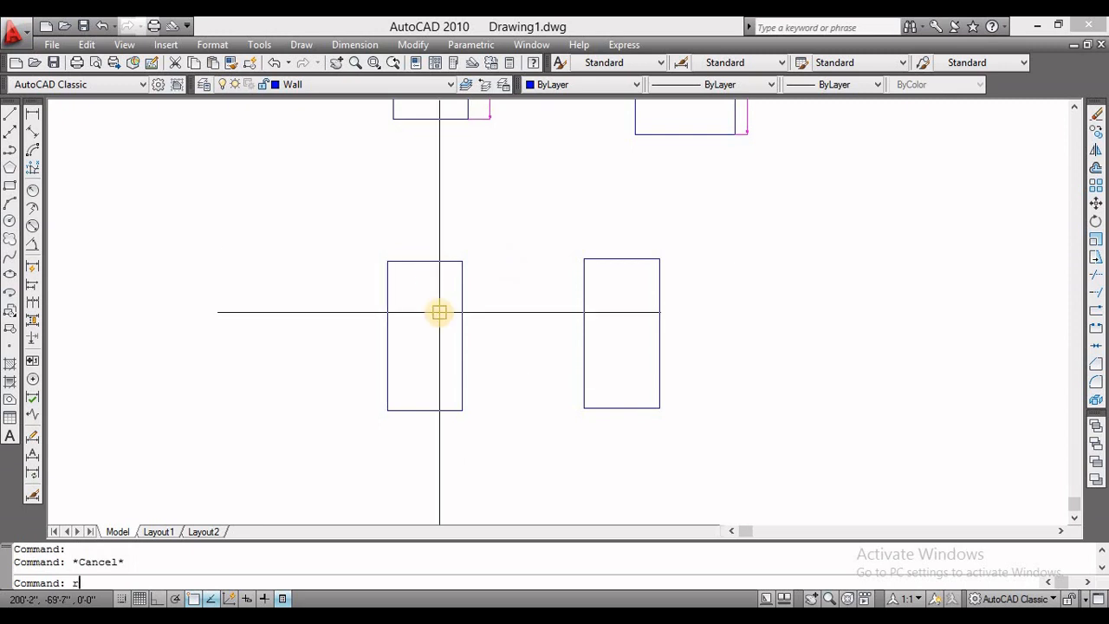
{"action": "key", "text": "Return"}
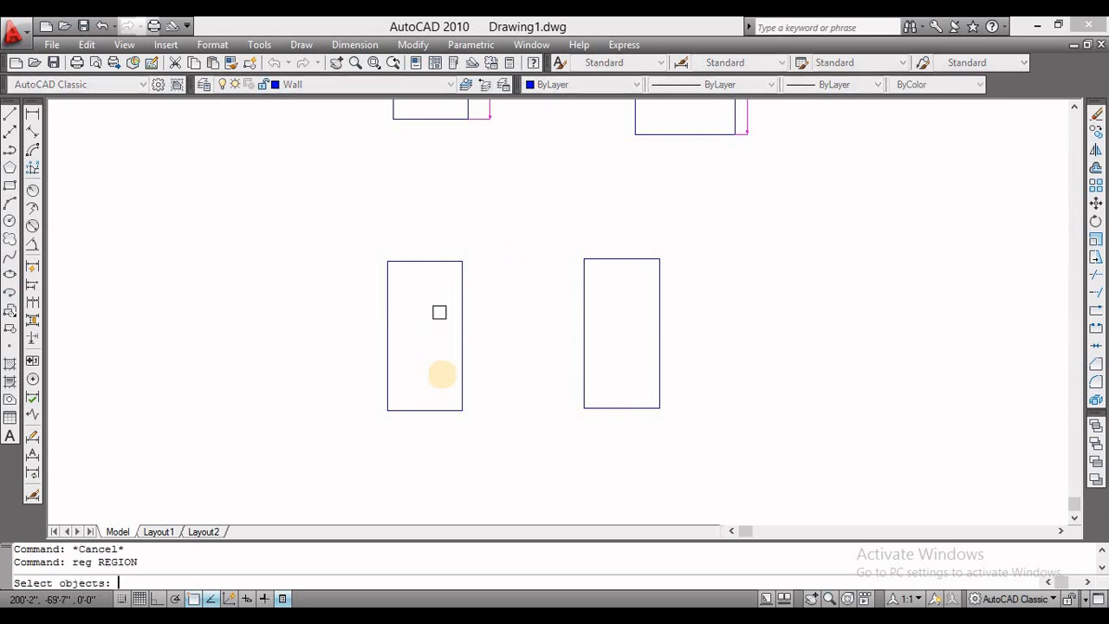
{"action": "left_click", "coordinate": [494, 232]}
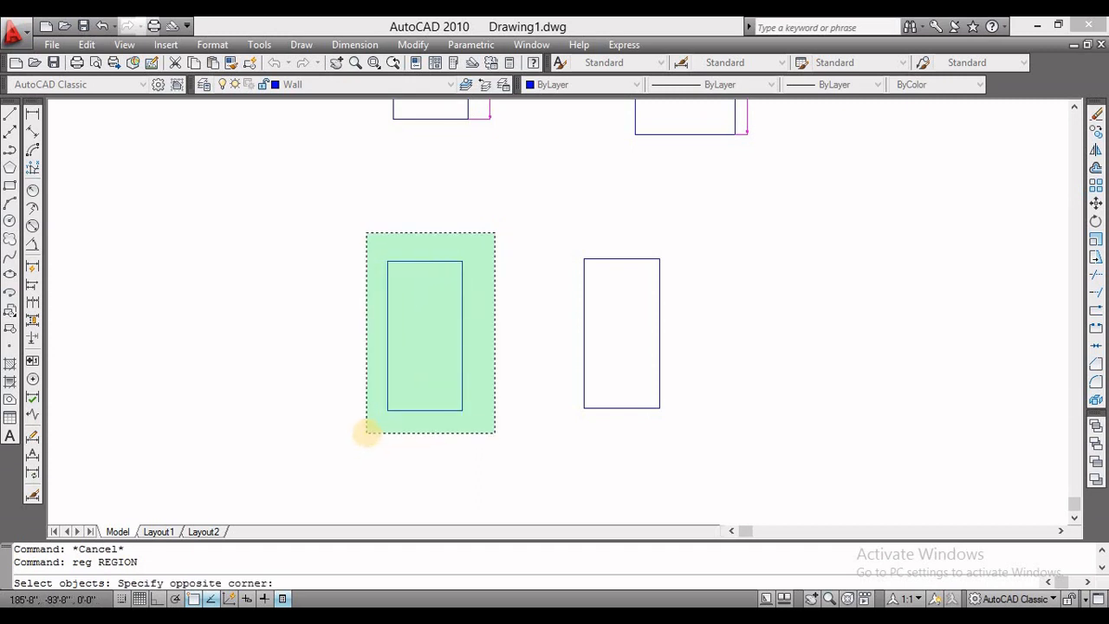
{"action": "left_click", "coordinate": [367, 431]}
{"action": "key", "text": "Return"}
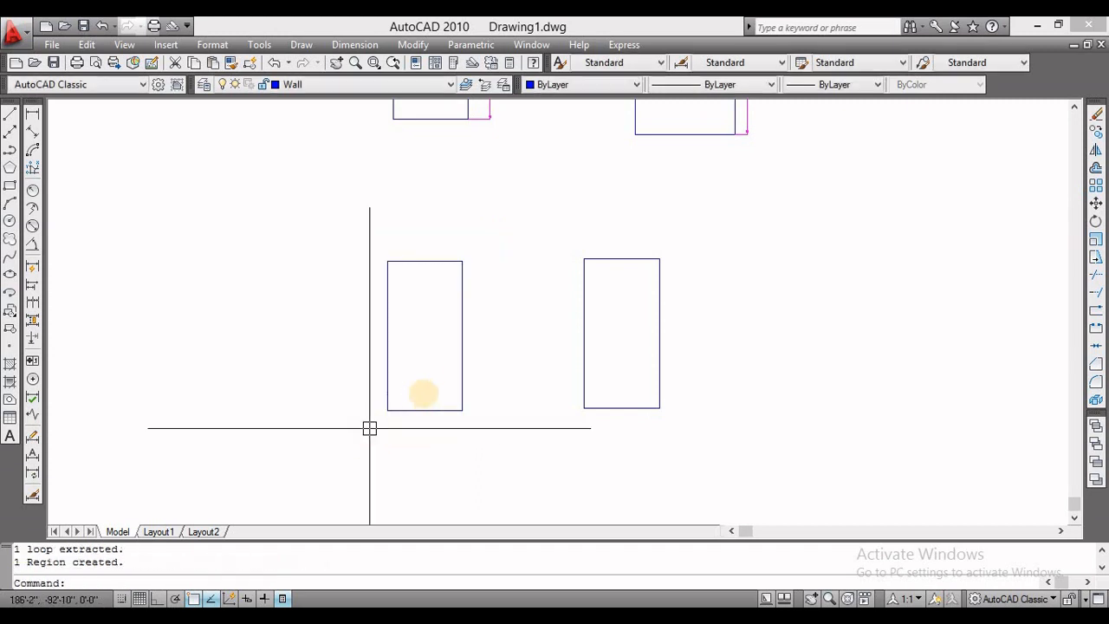
{"action": "left_click", "coordinate": [410, 260]}
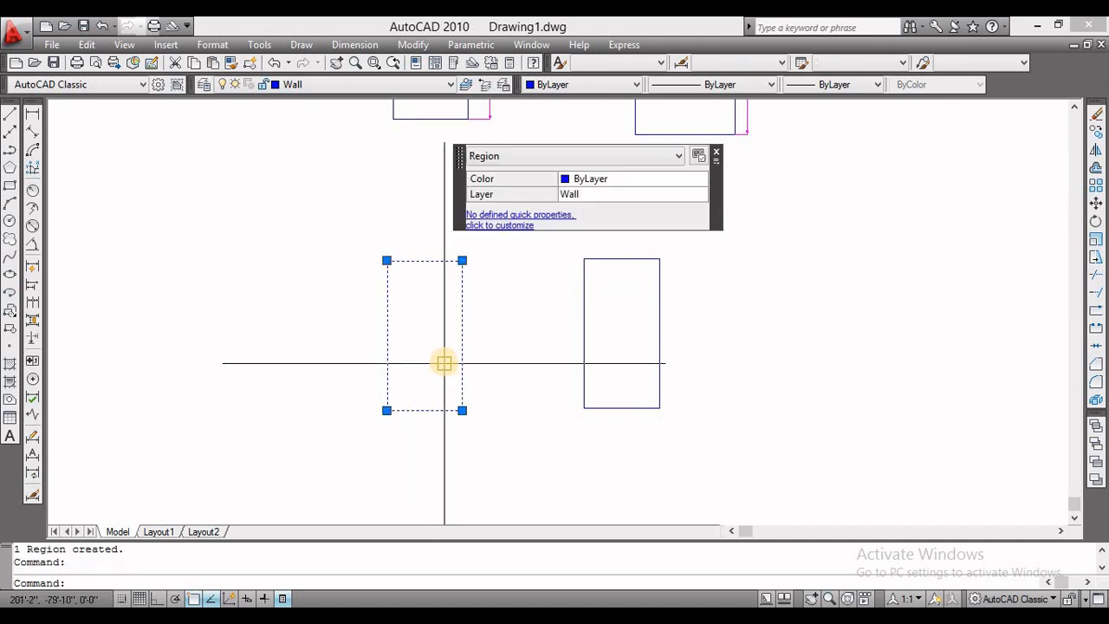
- Copy the region rectangle once to its left
{"action": "key", "text": "Escape"}
{"action": "left_click", "coordinate": [420, 260]}
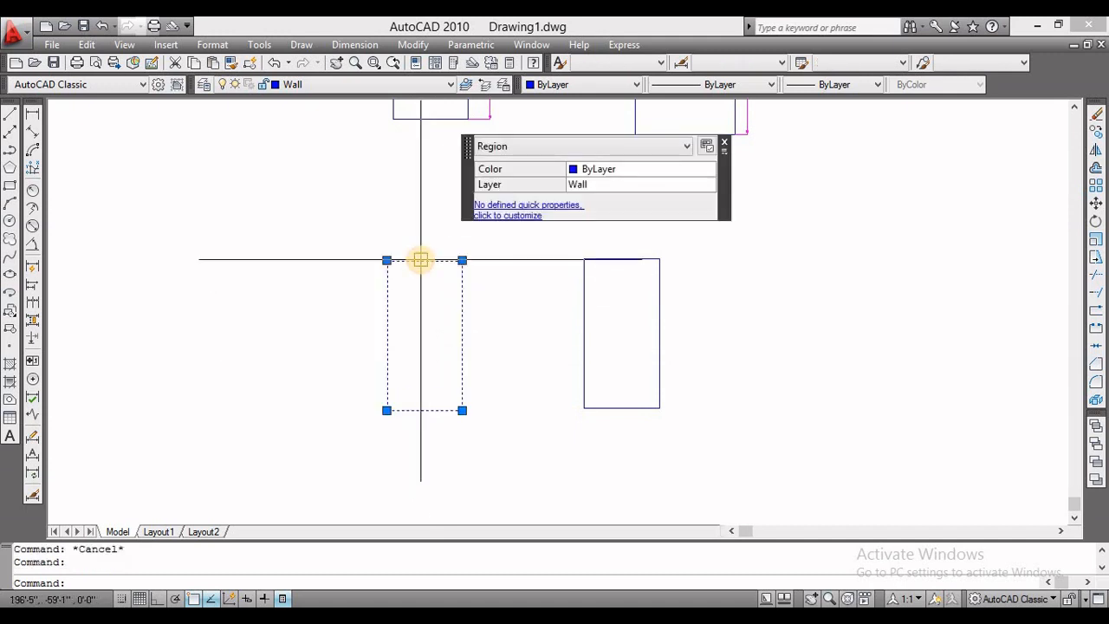
{"action": "type", "text": "co"}
{"action": "key", "text": "Return"}
{"action": "left_click", "coordinate": [424, 321]}
{"action": "left_click", "coordinate": [301, 316]}
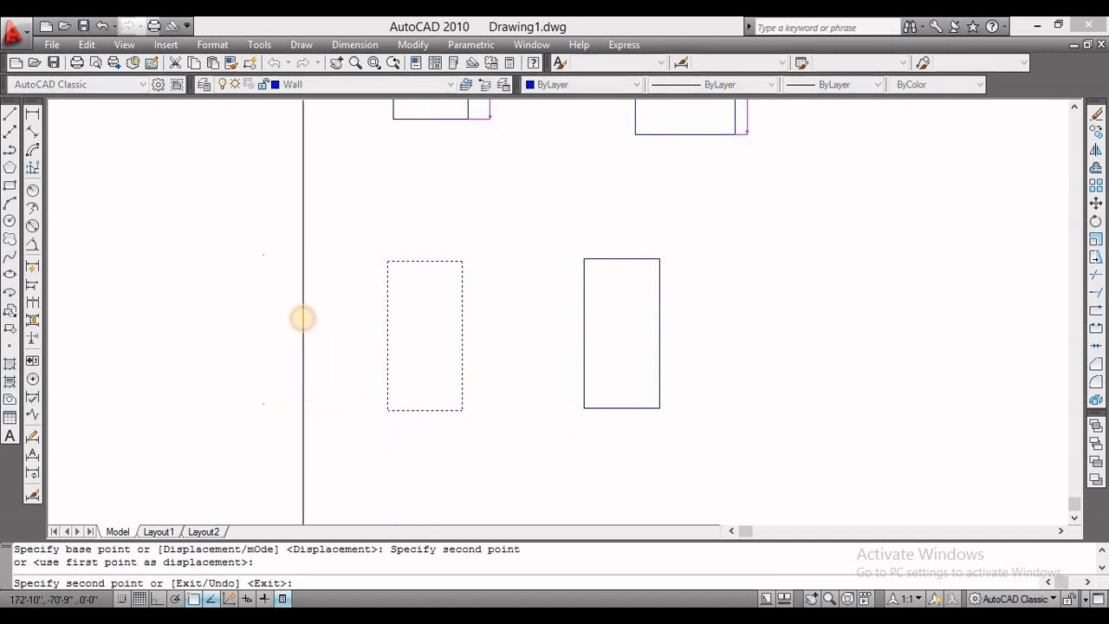
{"action": "key", "text": "Escape"}
- Erase the new copy left of the region rectangle
{"action": "left_click", "coordinate": [350, 273]}
{"action": "left_click", "coordinate": [307, 328]}
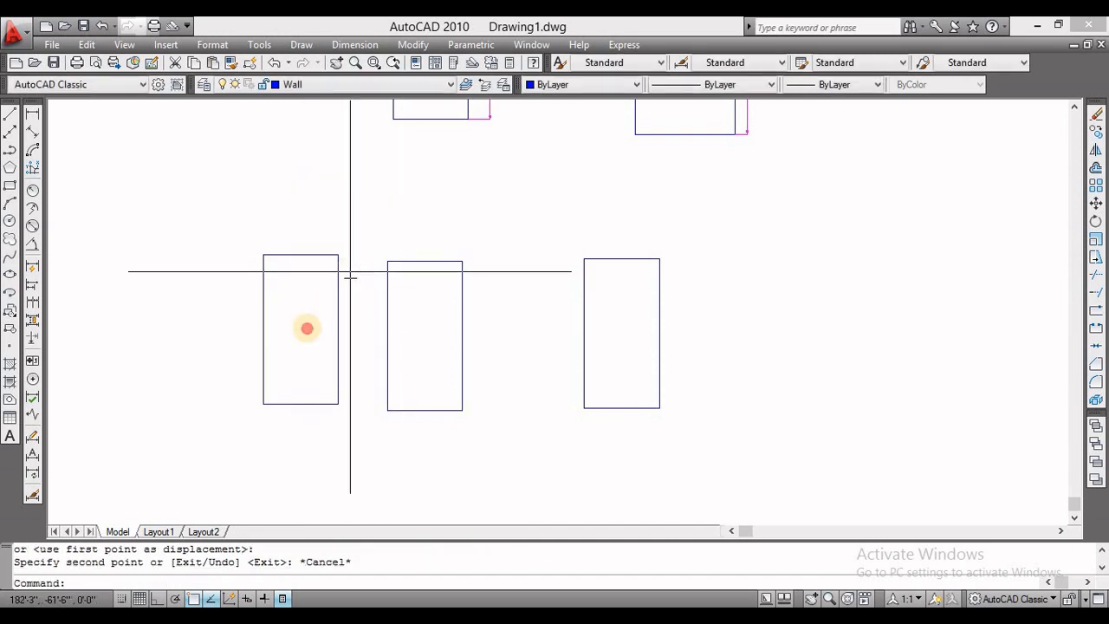
{"action": "type", "text": "e"}
{"action": "key", "text": "Return"}
- Move the region rectangle farther left, away from the boundary polyline
{"action": "left_click", "coordinate": [388, 338]}
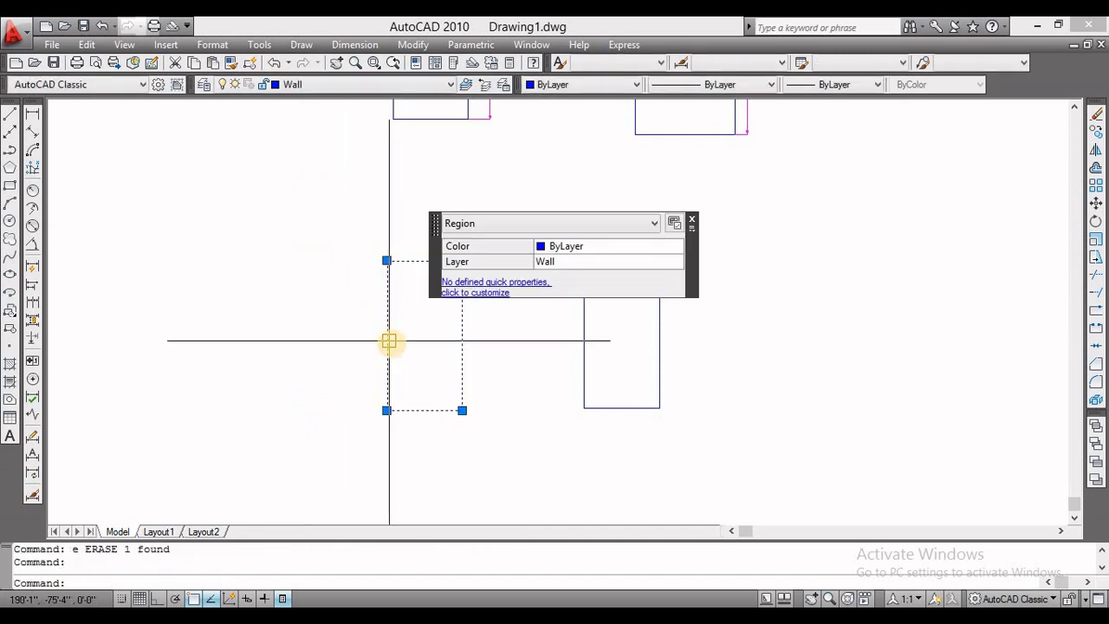
{"action": "type", "text": "m"}
{"action": "key", "text": "Return"}
{"action": "left_click", "coordinate": [524, 407]}
{"action": "left_click", "coordinate": [356, 428]}
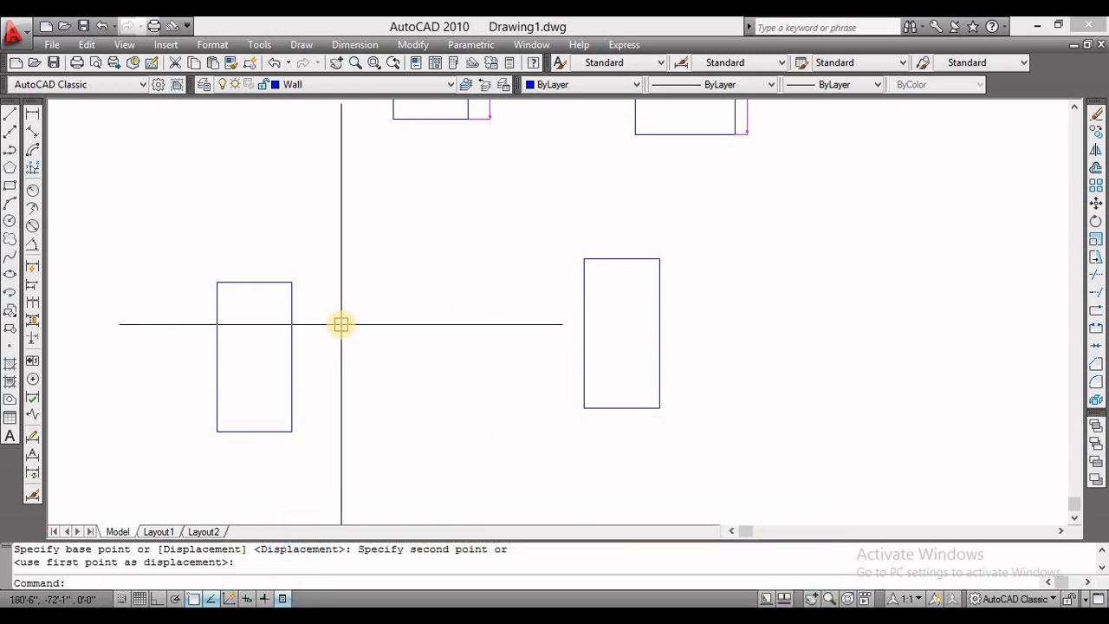
- Erase the region rectangle left of the boundary polyline
{"action": "middle_click_drag", "start_coordinate": [606, 334], "coordinate": [539, 352]}
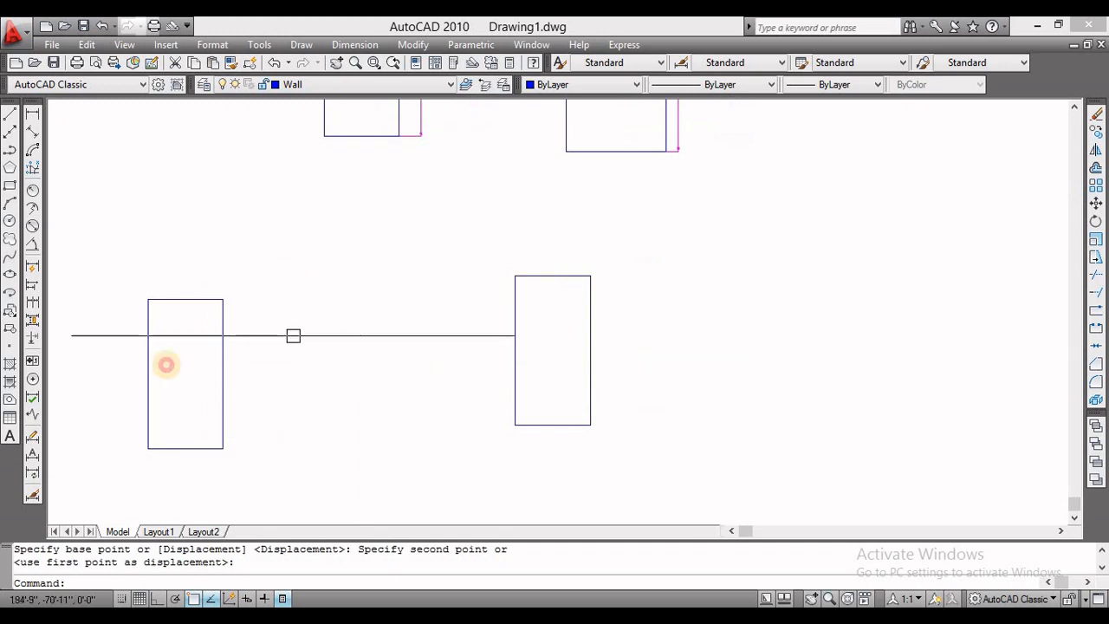
{"action": "left_click", "coordinate": [292, 334]}
{"action": "left_click", "coordinate": [166, 364]}
{"action": "type", "text": "e"}
{"action": "key", "text": "Return"}
- Measure the area of the remaining boundary rectangle with the Area command's Object option
{"action": "mouse_move", "coordinate": [465, 361]}
{"action": "middle_mouse_down"}
{"action": "mouse_move", "coordinate": [425, 315]}
{"action": "mouse_move", "coordinate": [438, 290]}
{"action": "mouse_move", "coordinate": [513, 319]}
{"action": "middle_mouse_up"}
{"action": "scroll", "coordinate": [438, 290], "scroll_direction": "up", "scroll_amount": 2}
{"action": "scroll", "coordinate": [519, 317], "scroll_direction": "up", "scroll_amount": 2}
{"action": "middle_click_drag", "start_coordinate": [441, 300], "coordinate": [436, 300]}
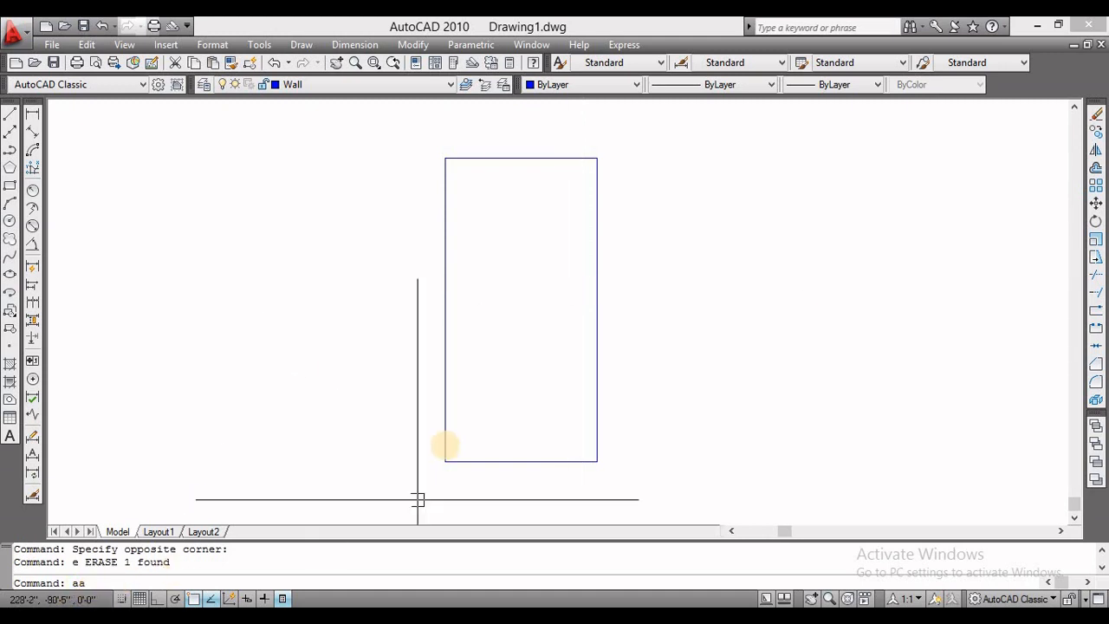
{"action": "key", "text": "Return"}
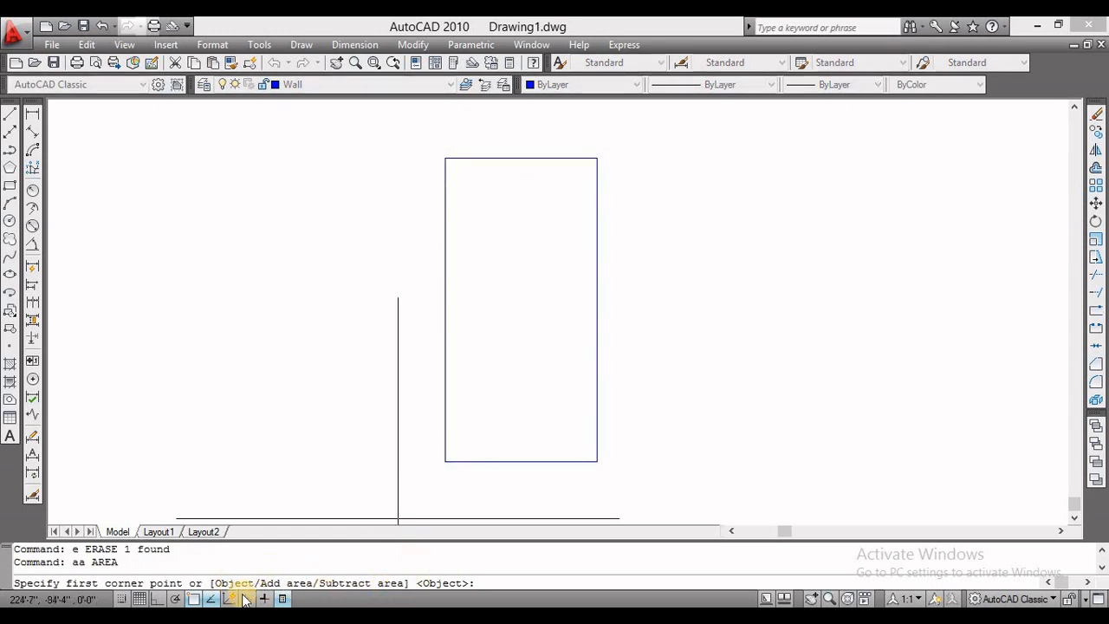
{"action": "type", "text": "o"}
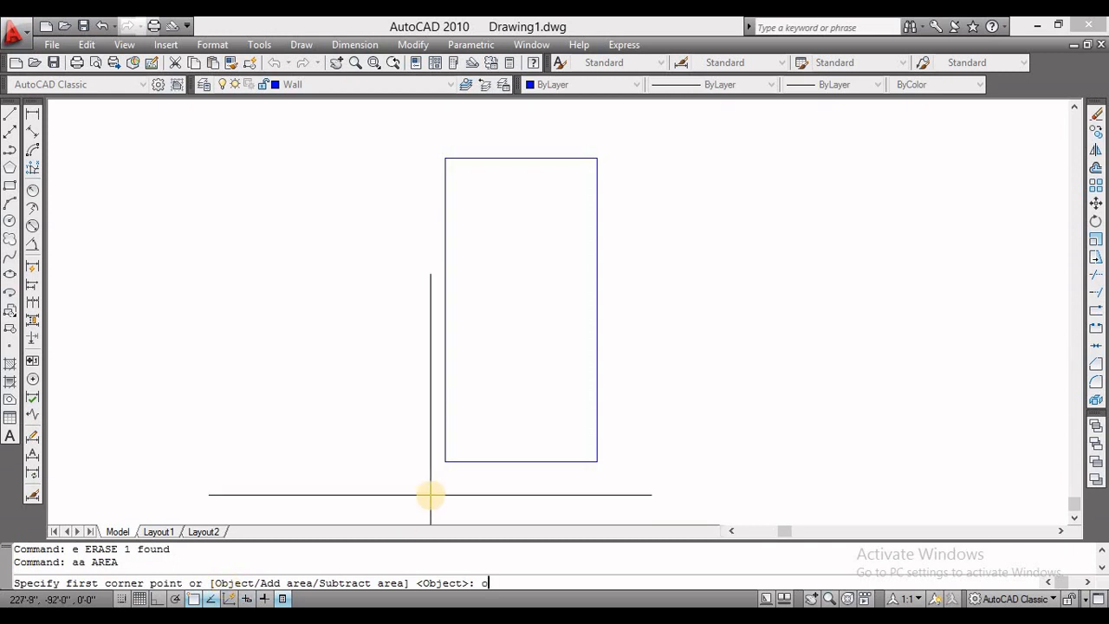
{"action": "key", "text": "Return"}
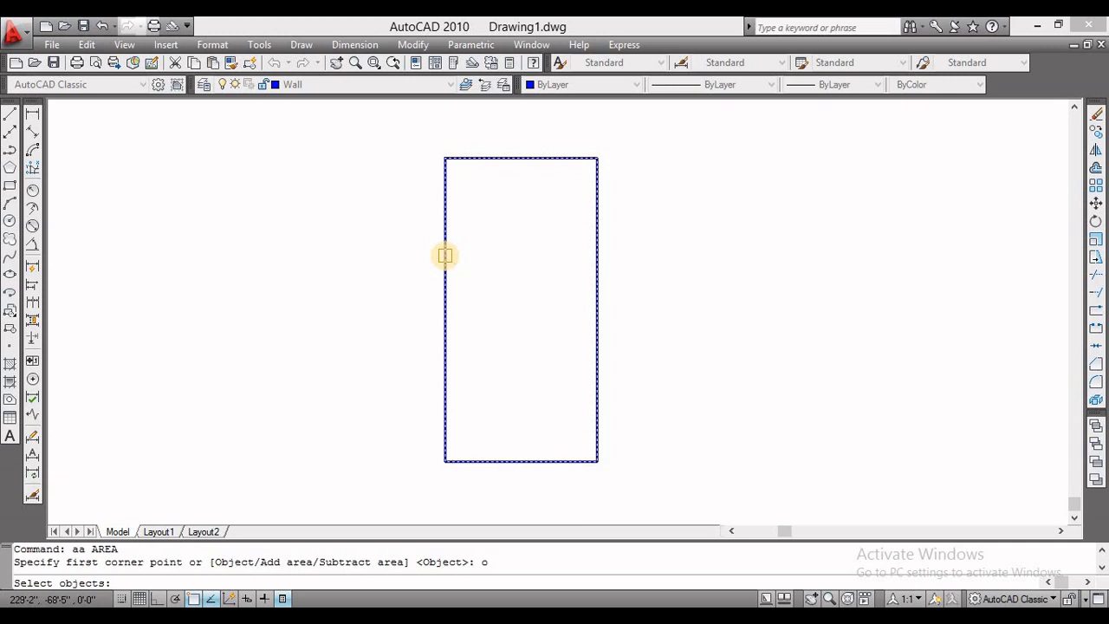
{"action": "left_click", "coordinate": [444, 255]}
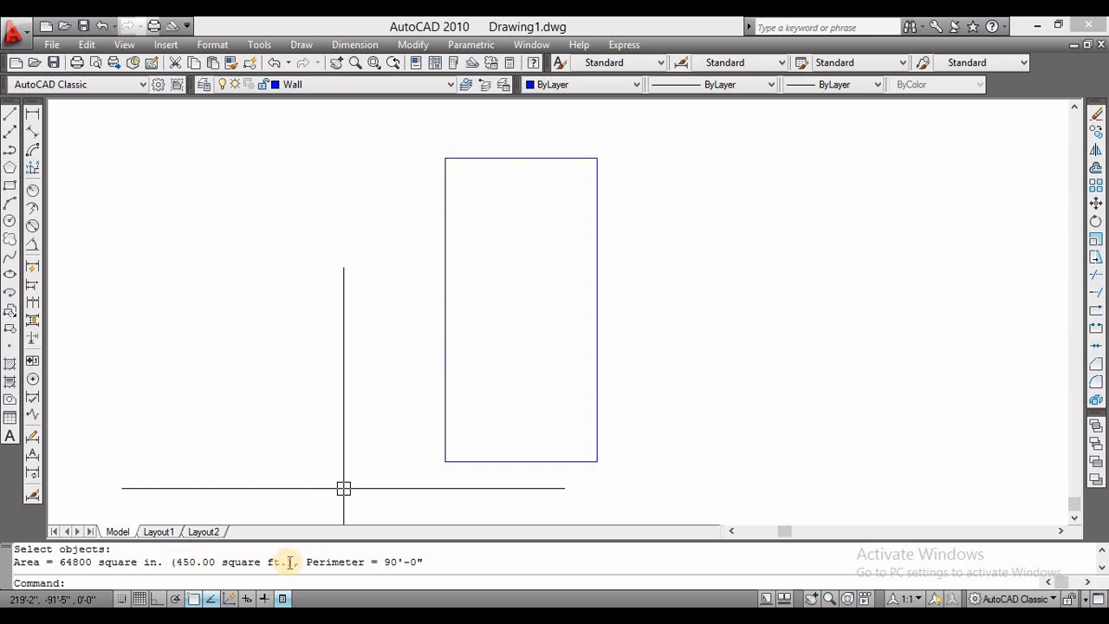
- Copy the Sq. Ft., Sq.Yds., Sq.Mtr. label from the 15' by 30' plot to the left of the undimensioned rectangle
{"action": "middle_click_drag", "start_coordinate": [498, 260], "coordinate": [456, 315]}
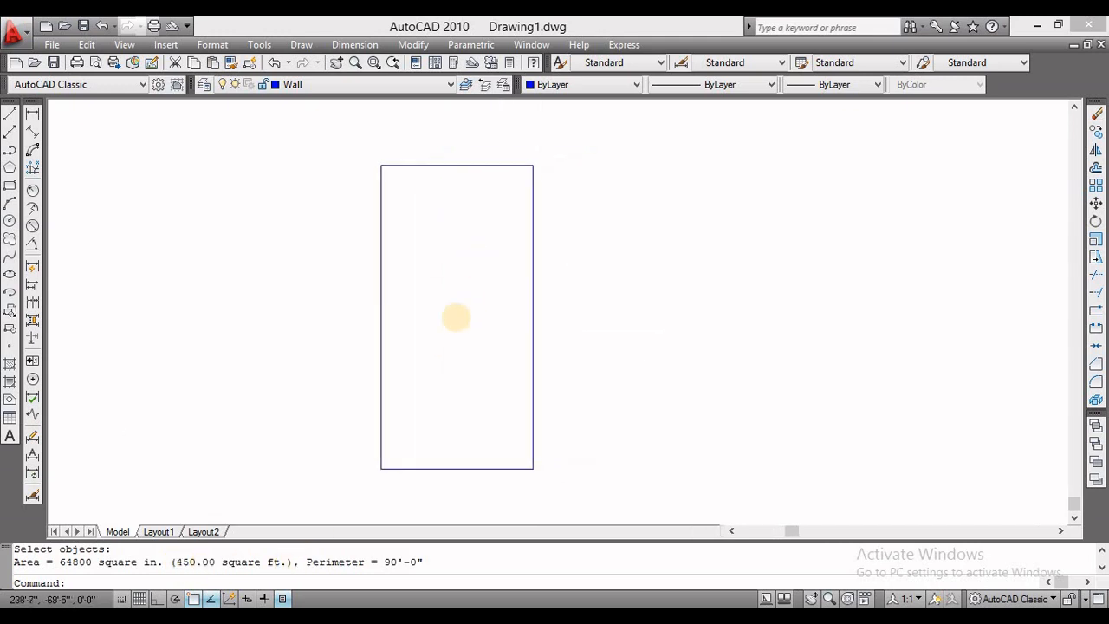
{"action": "middle_click_drag", "start_coordinate": [455, 275], "coordinate": [484, 270]}
{"action": "key", "text": "Escape"}
{"action": "scroll", "coordinate": [484, 269], "scroll_direction": "down", "scroll_amount": 4}
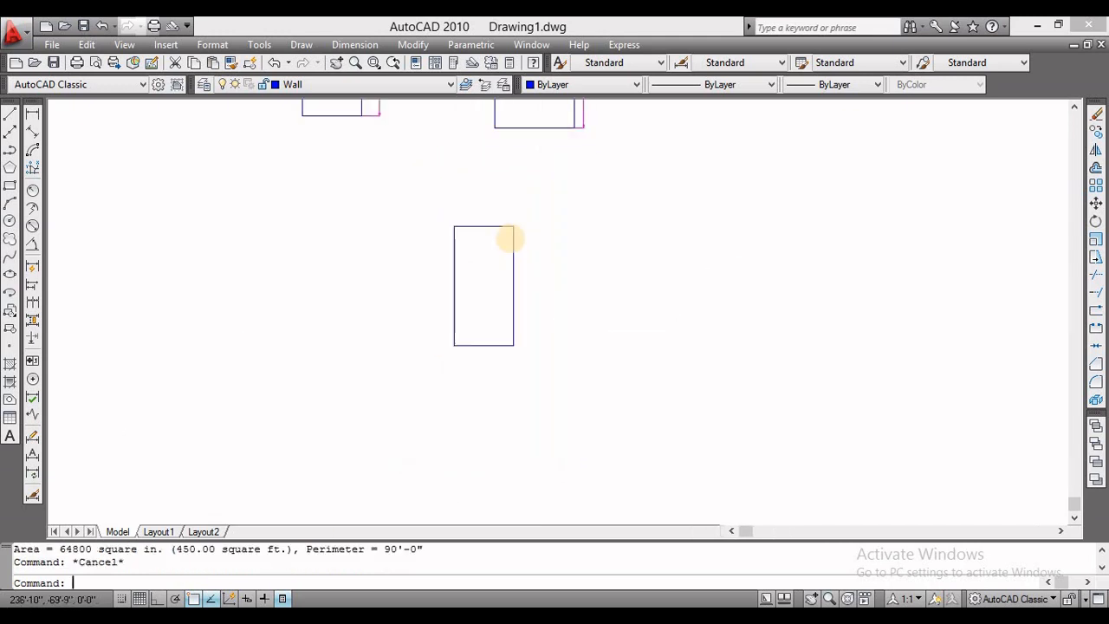
{"action": "scroll", "coordinate": [383, 185], "scroll_direction": "up", "scroll_amount": 5}
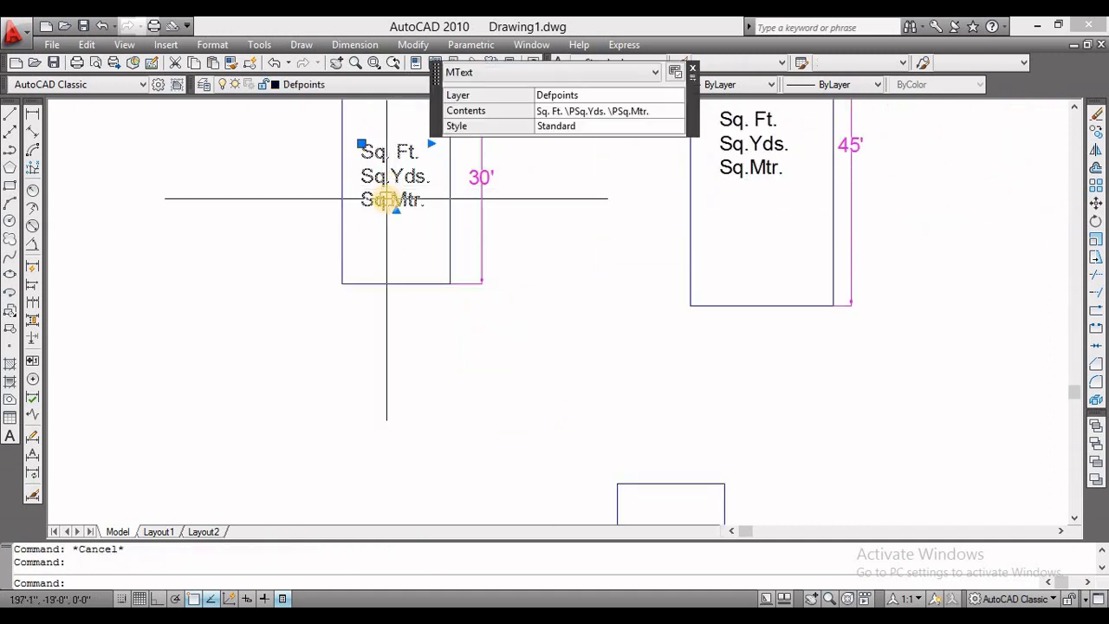
{"action": "type", "text": "co"}
{"action": "key", "text": "Return"}
{"action": "left_click", "coordinate": [413, 235]}
{"action": "scroll", "coordinate": [433, 334], "scroll_direction": "down", "scroll_amount": 5}
{"action": "middle_click_drag", "start_coordinate": [468, 318], "coordinate": [473, 335]}
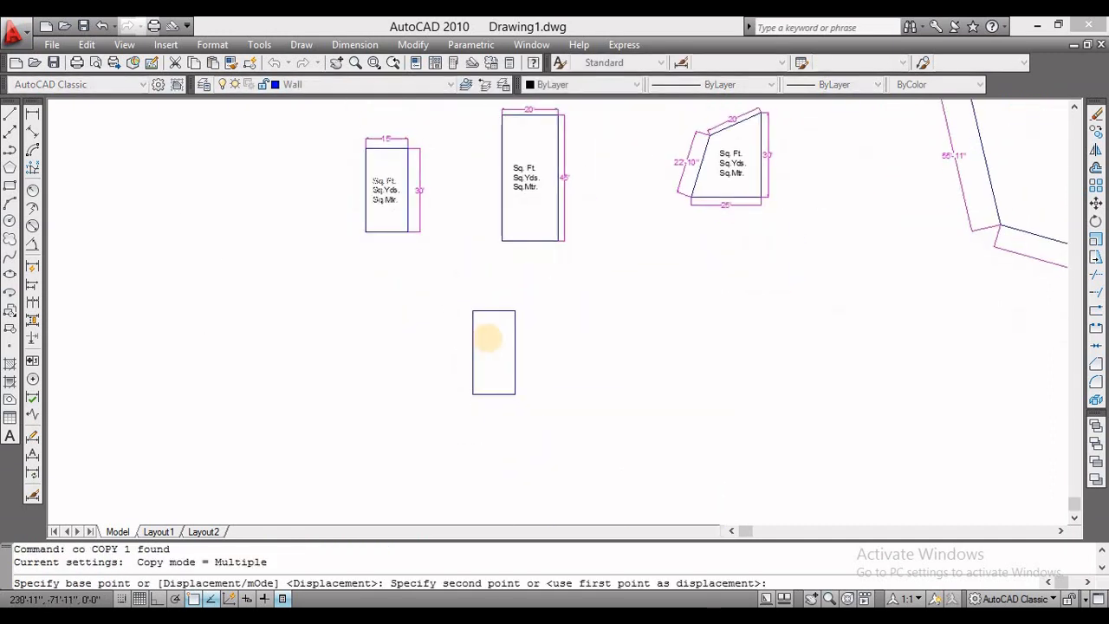
{"action": "scroll", "coordinate": [490, 346], "scroll_direction": "up", "scroll_amount": 6}
{"action": "scroll", "coordinate": [581, 325], "scroll_direction": "down", "scroll_amount": 4}
{"action": "scroll", "coordinate": [413, 363], "scroll_direction": "up", "scroll_amount": 5}
{"action": "left_click", "coordinate": [458, 373]}
{"action": "key", "text": "Escape"}
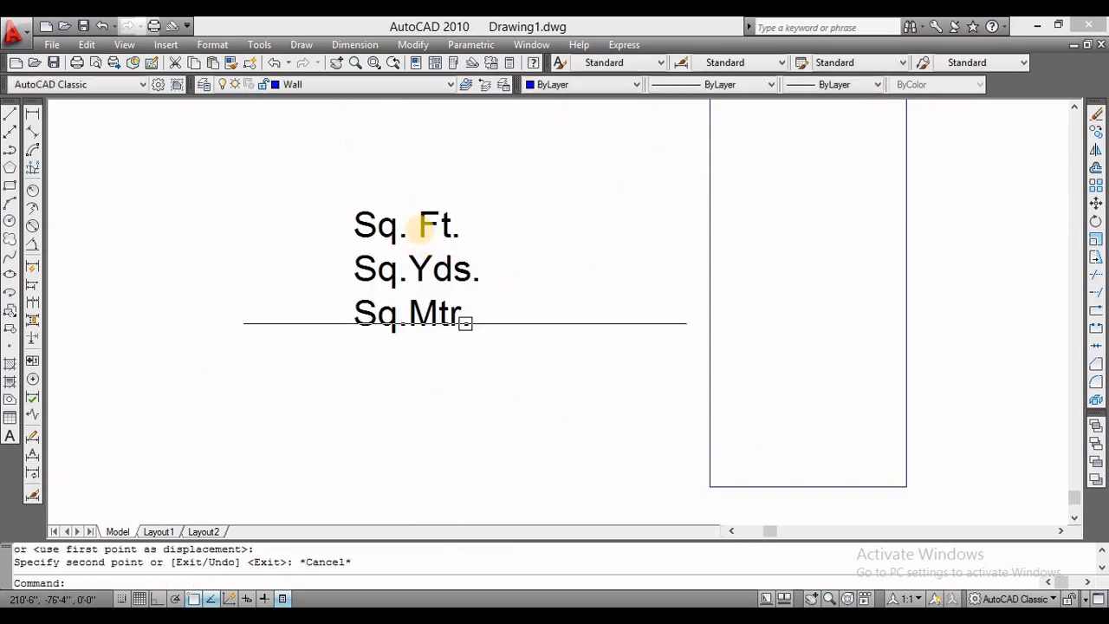
- Add "- 450" after Sq. Ft. and a dash after Sq.Yds. in the copied label, widening its text frame to fit
{"action": "double_click", "coordinate": [417, 225]}
{"action": "left_click", "coordinate": [475, 228]}
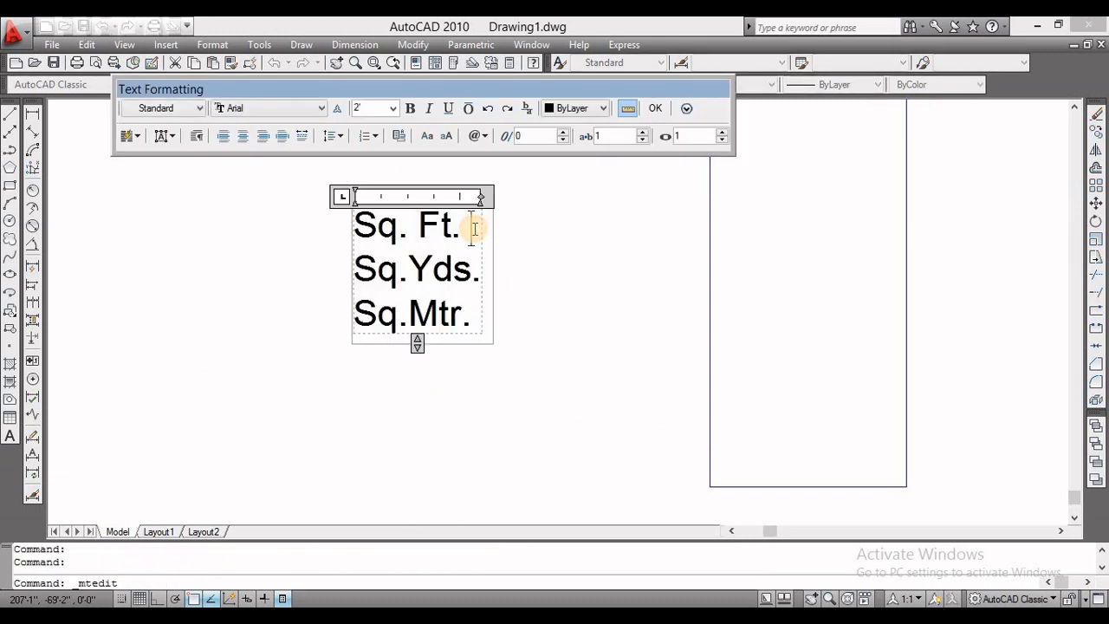
{"action": "key", "text": "Return"}
{"action": "type", "text": "- 450"}
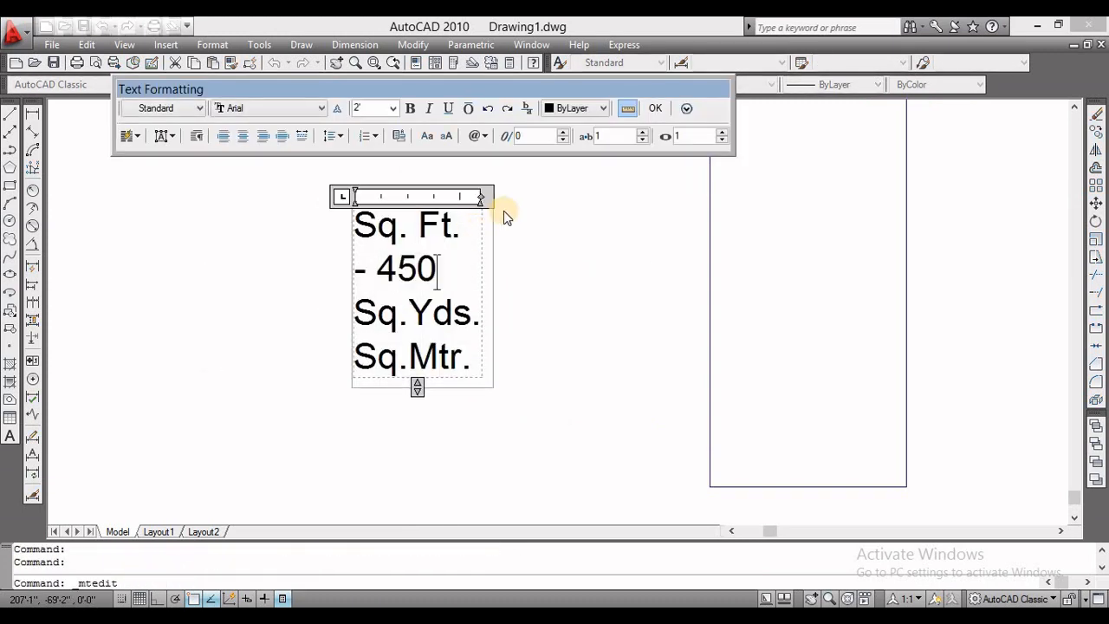
{"action": "left_click_drag", "start_coordinate": [482, 196], "coordinate": [603, 197]}
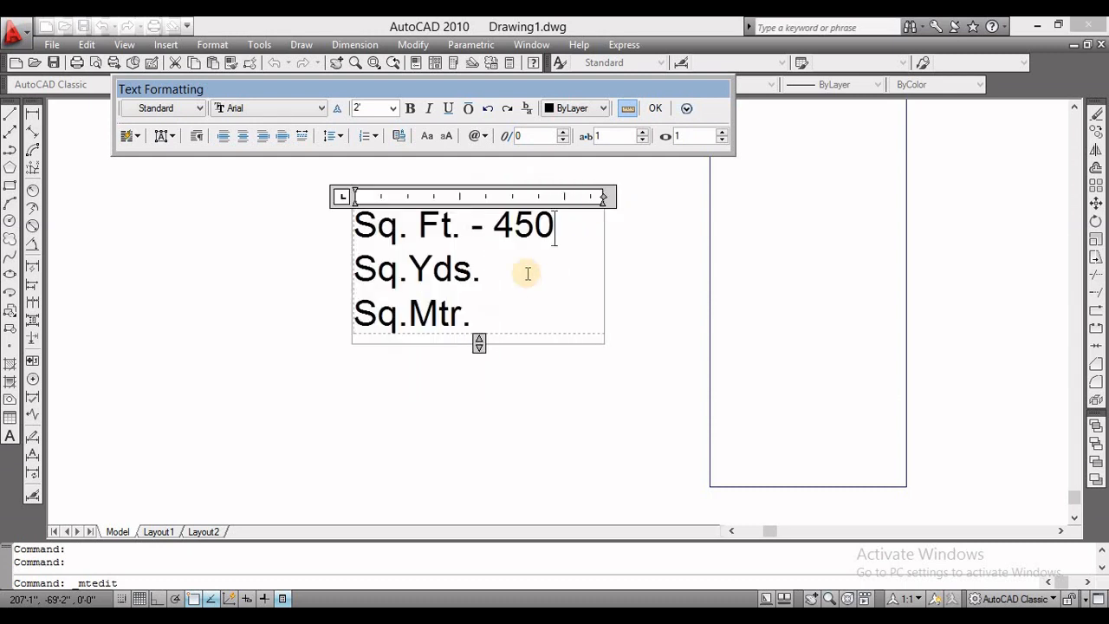
{"action": "type", "text": "-"}
{"action": "left_click", "coordinate": [629, 277]}
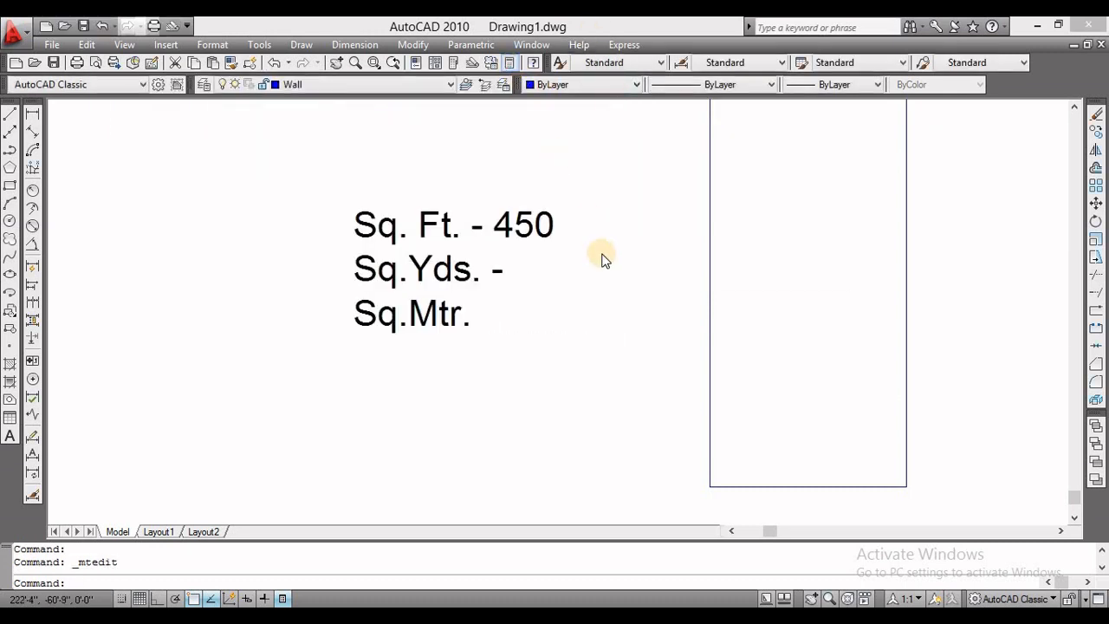
- Convert the area to square yards by calculating 450/9 in QuickCalc
{"action": "key", "text": "ctrl+8"}
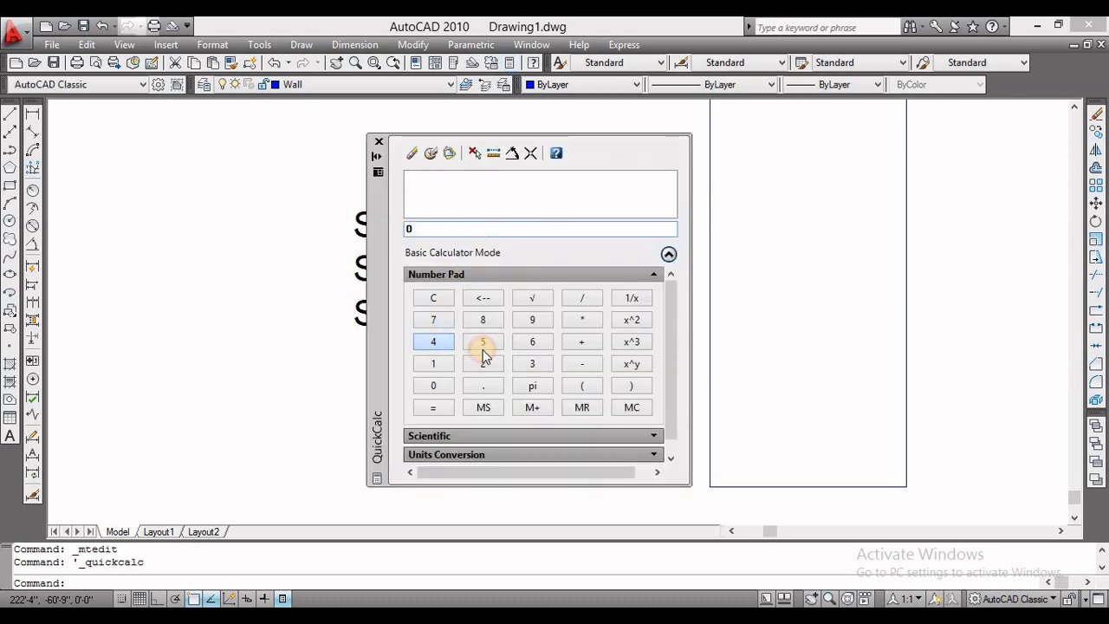
{"action": "left_click", "coordinate": [450, 386]}
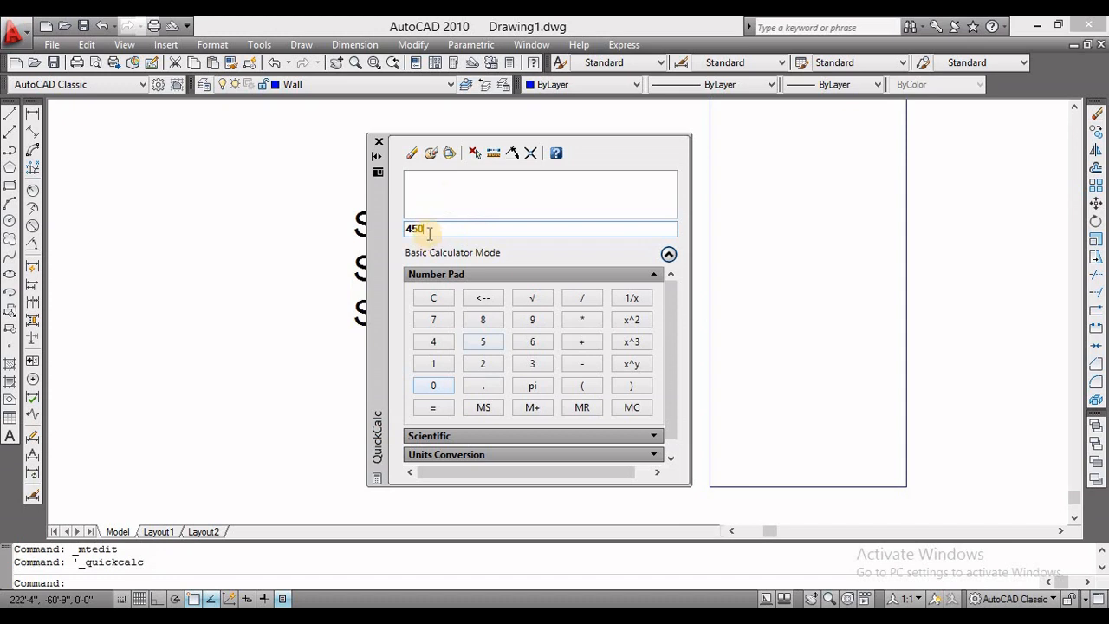
{"action": "left_click", "coordinate": [532, 320]}
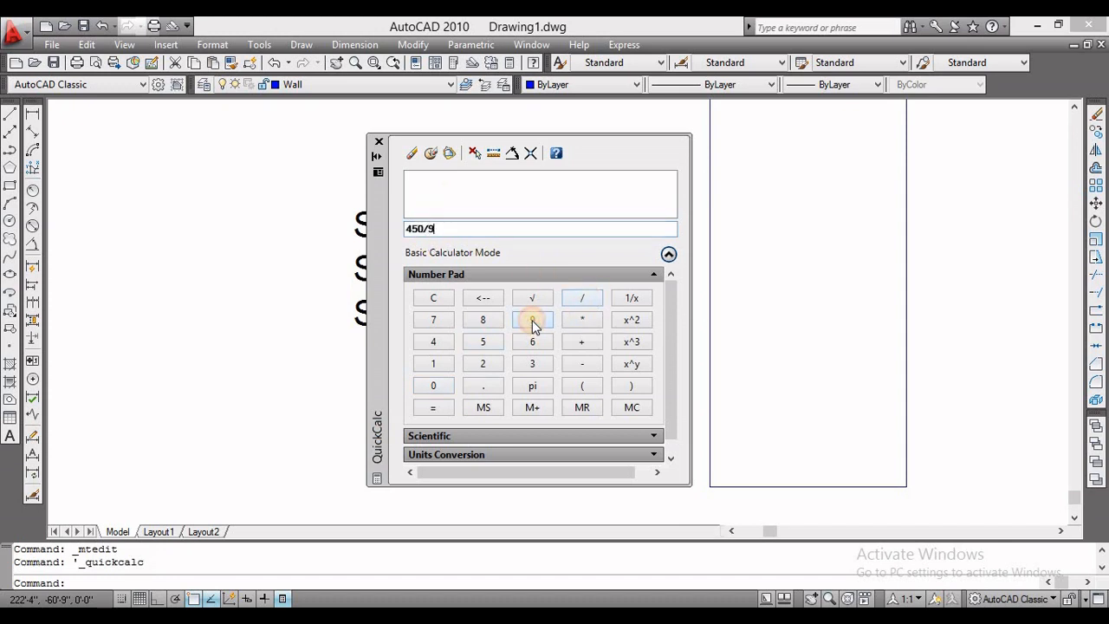
{"action": "left_click", "coordinate": [433, 409]}
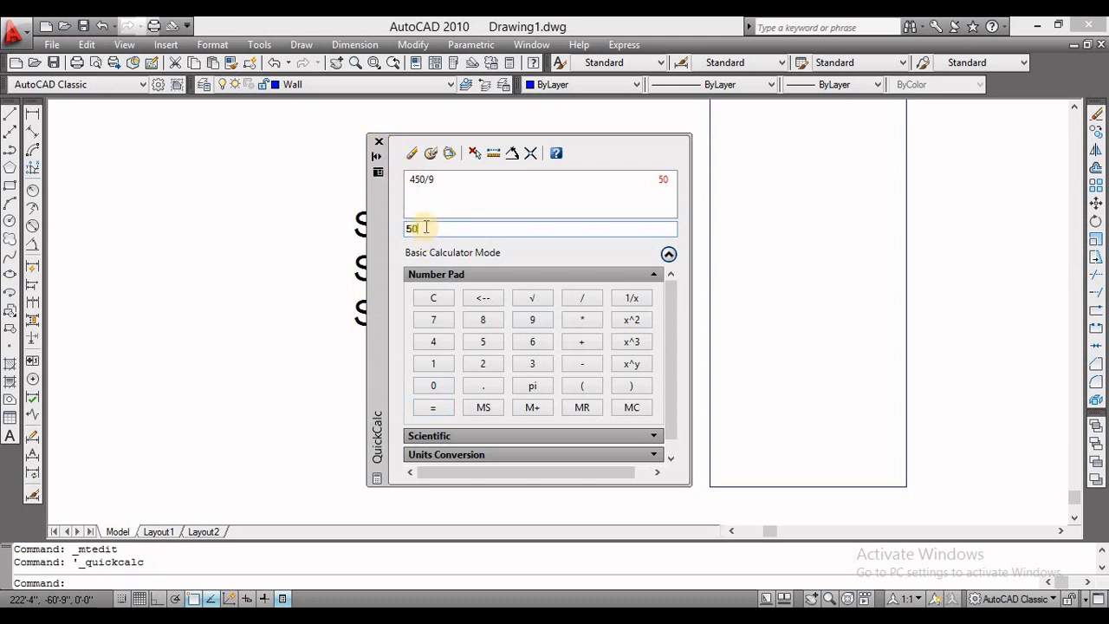
- Move the calculator clear of the copied label and enter 50 as its Sq.Yds. value
{"action": "left_click_drag", "start_coordinate": [383, 202], "coordinate": [632, 202]}
{"action": "left_click", "coordinate": [482, 252]}
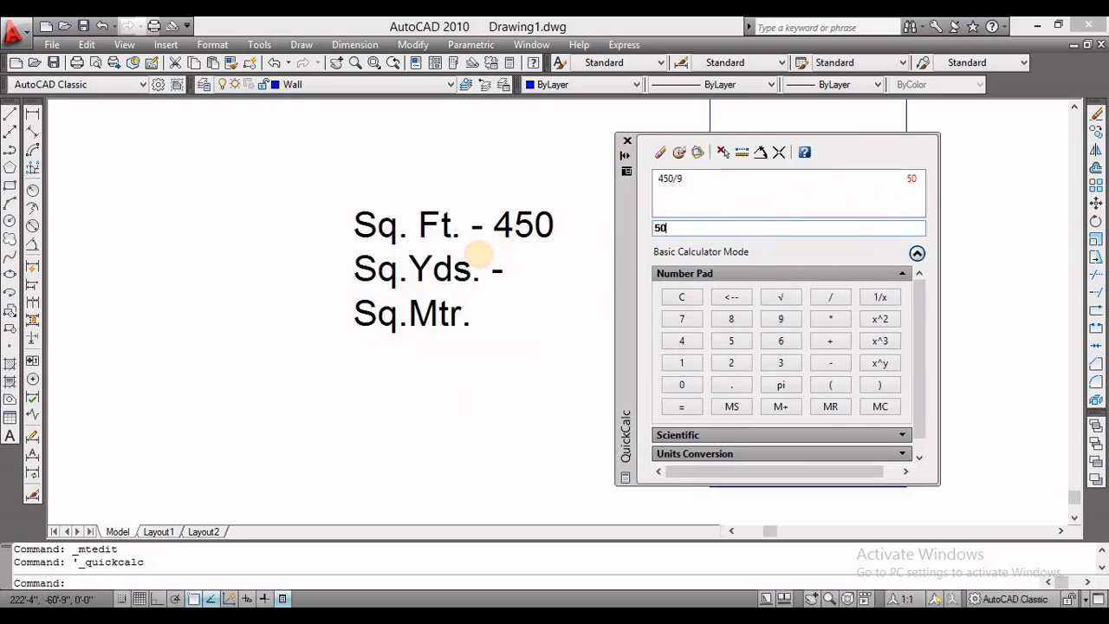
{"action": "left_click", "coordinate": [461, 273]}
{"action": "double_click", "coordinate": [527, 268]}
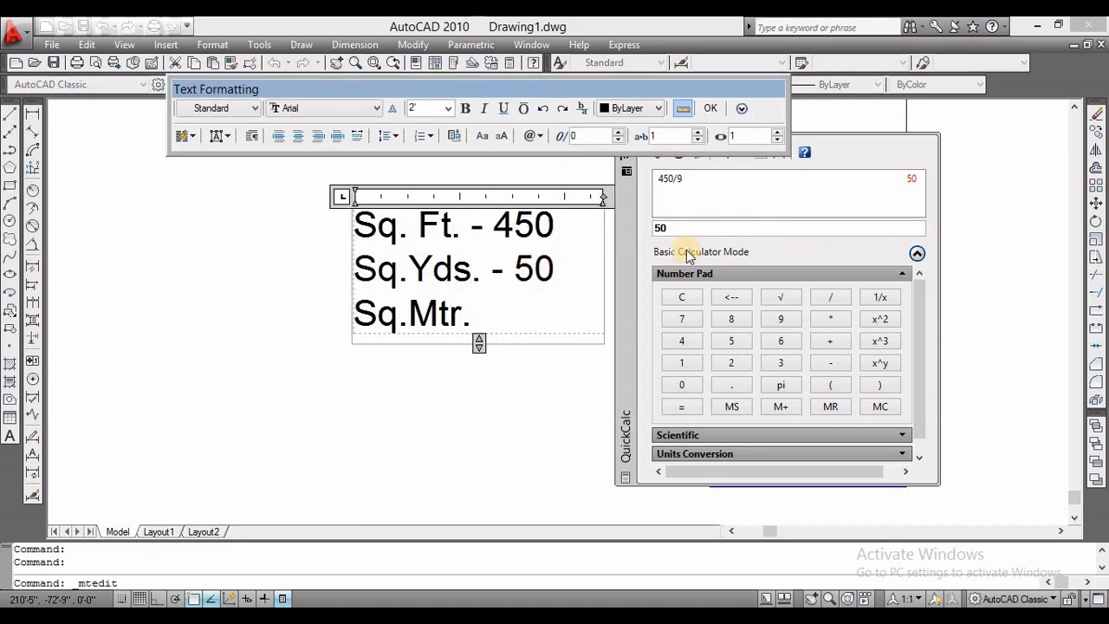
{"action": "left_click", "coordinate": [549, 158]}
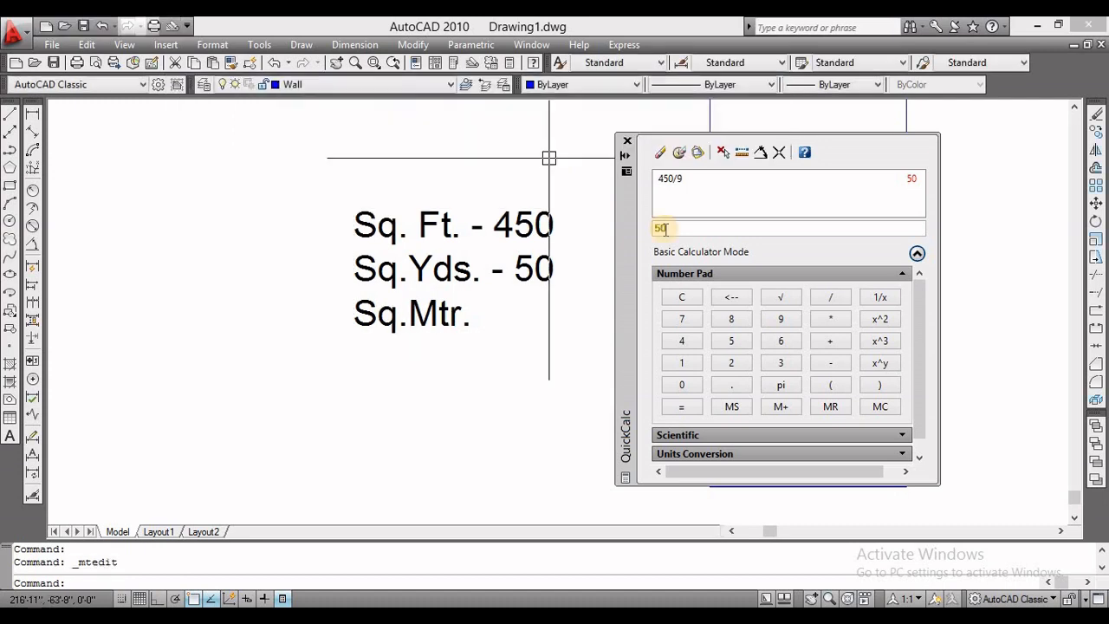
- Convert the area to square metres by calculating 450/10.764 in QuickCalc
{"action": "double_click", "coordinate": [658, 228]}
{"action": "left_click", "coordinate": [682, 340]}
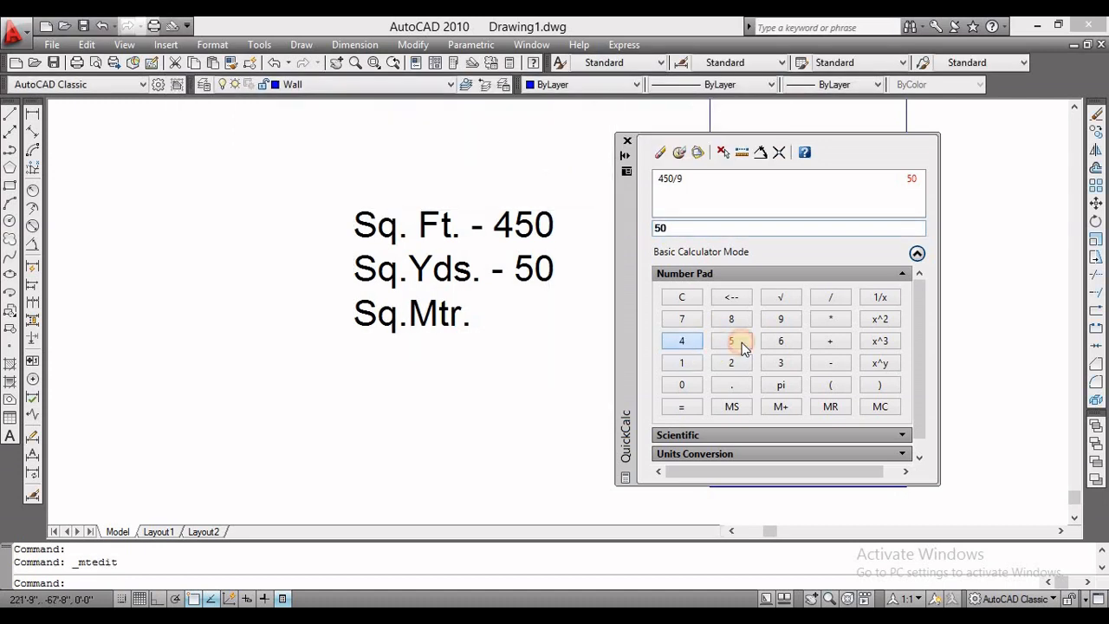
{"action": "left_click", "coordinate": [732, 342]}
{"action": "type", "text": "0/"}
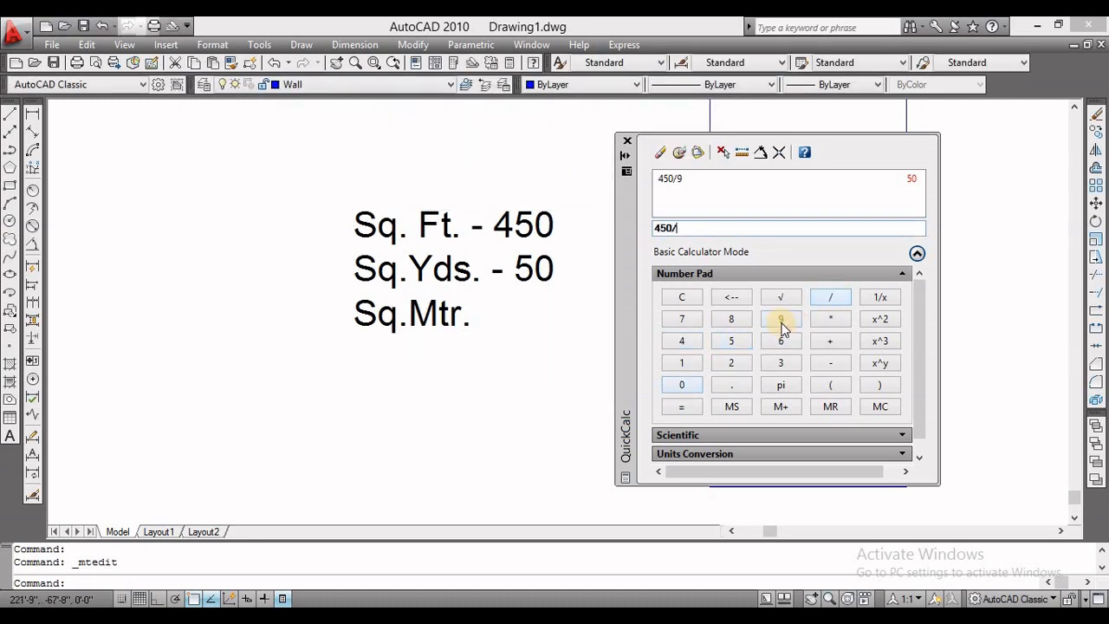
{"action": "left_click", "coordinate": [697, 374]}
{"action": "left_click", "coordinate": [730, 385]}
{"action": "left_click", "coordinate": [777, 342]}
{"action": "left_click", "coordinate": [682, 341]}
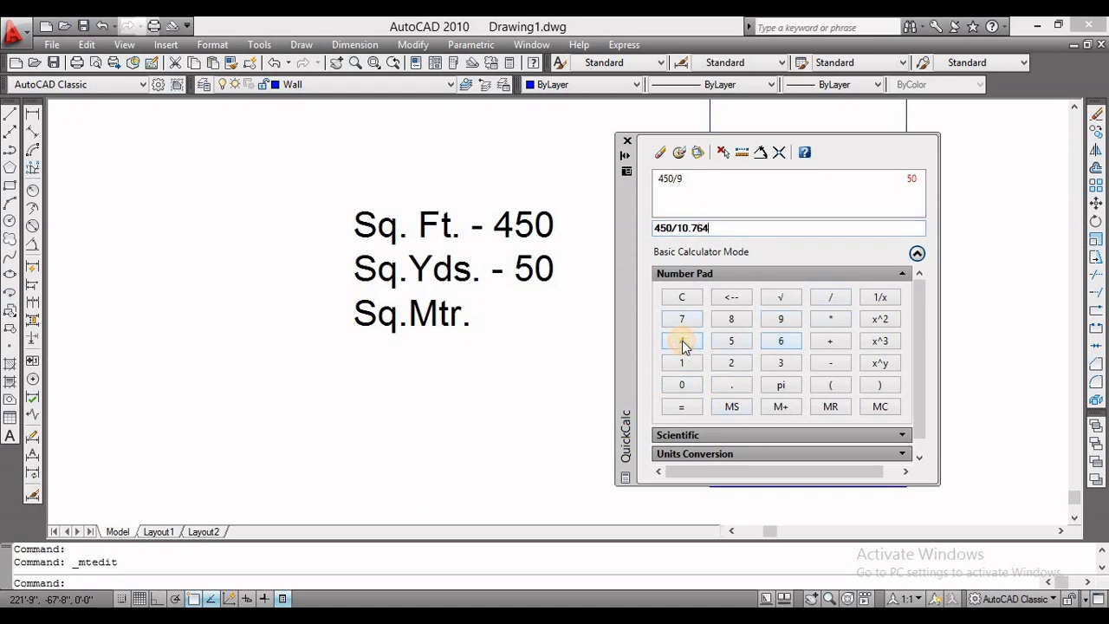
{"action": "left_click", "coordinate": [679, 409]}
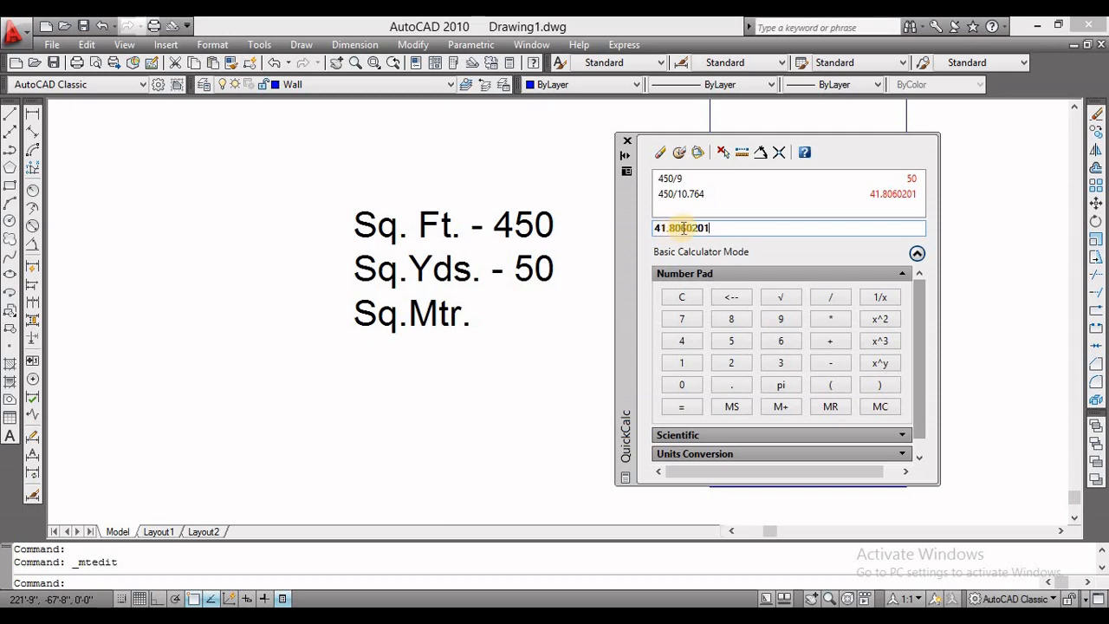
- Add "- 41.80" after Sq.Mtr. in the copied label
{"action": "left_click", "coordinate": [557, 301]}
{"action": "left_click", "coordinate": [433, 319]}
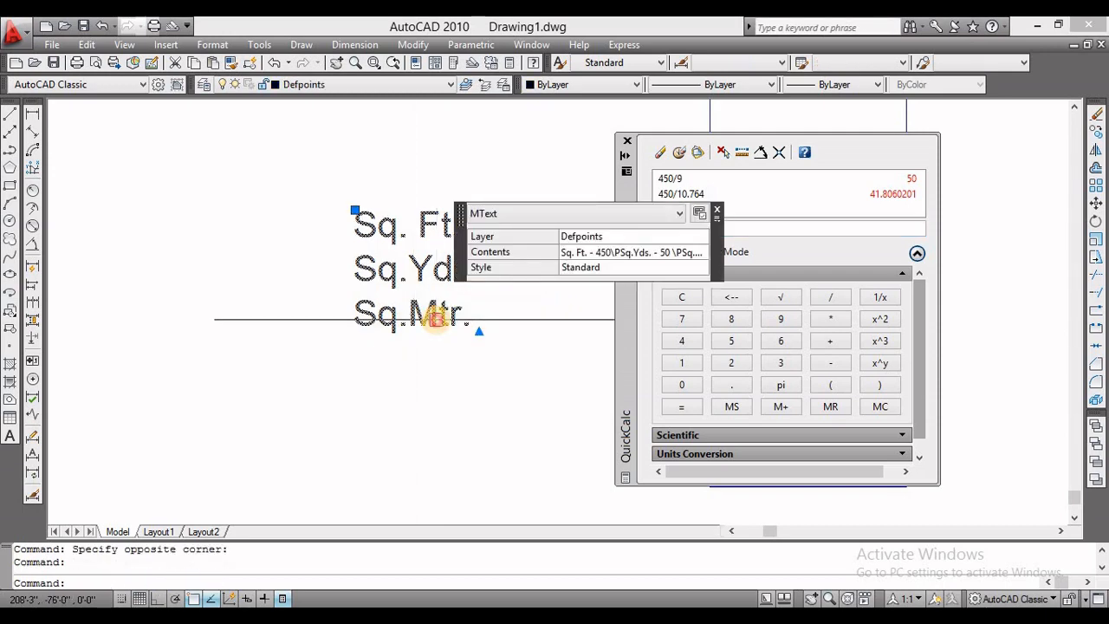
{"action": "double_click", "coordinate": [485, 317]}
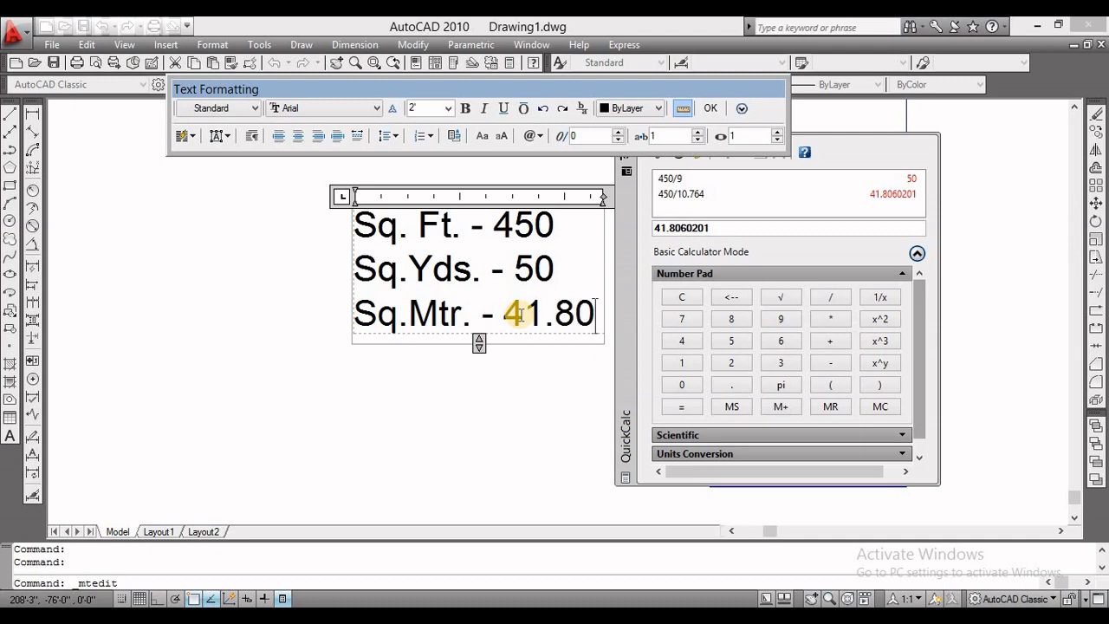
{"action": "left_click", "coordinate": [540, 372]}
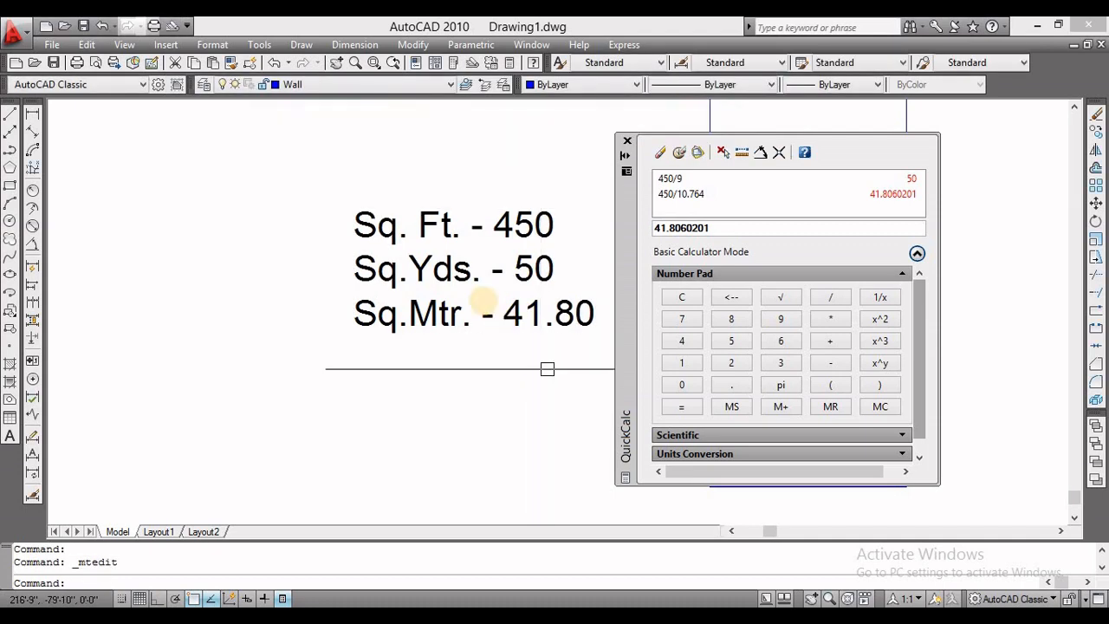
{"action": "middle_click_drag", "start_coordinate": [483, 300], "coordinate": [354, 300]}
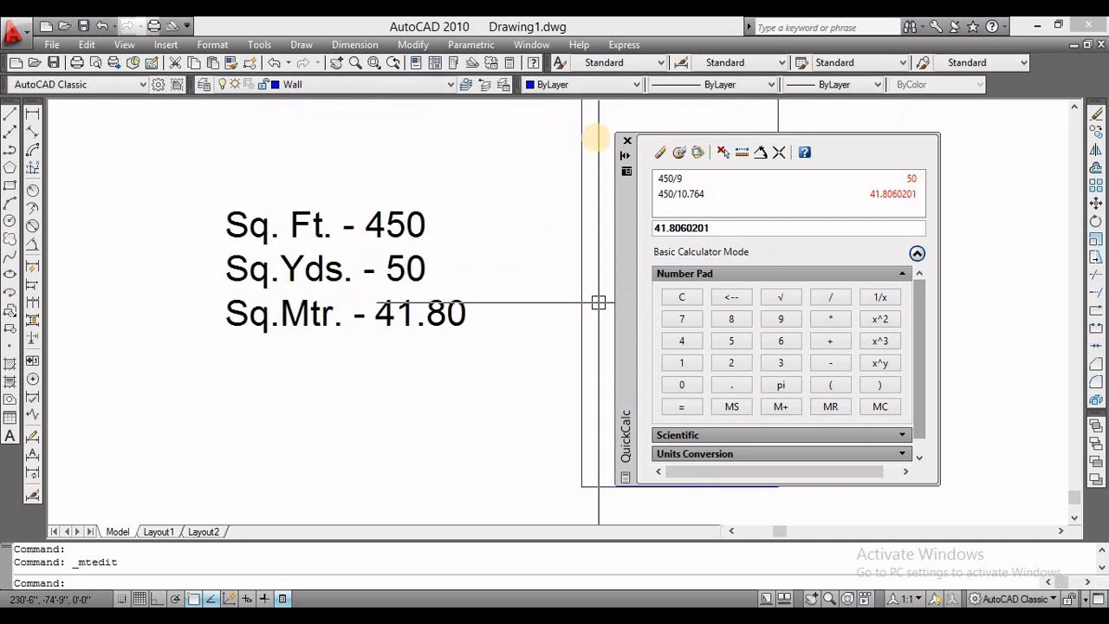
- Close the calculator and move the completed area label into the copied 15' by 30' plot outline
{"action": "left_click", "coordinate": [626, 141]}
{"action": "left_click", "coordinate": [259, 271]}
{"action": "type", "text": "m"}
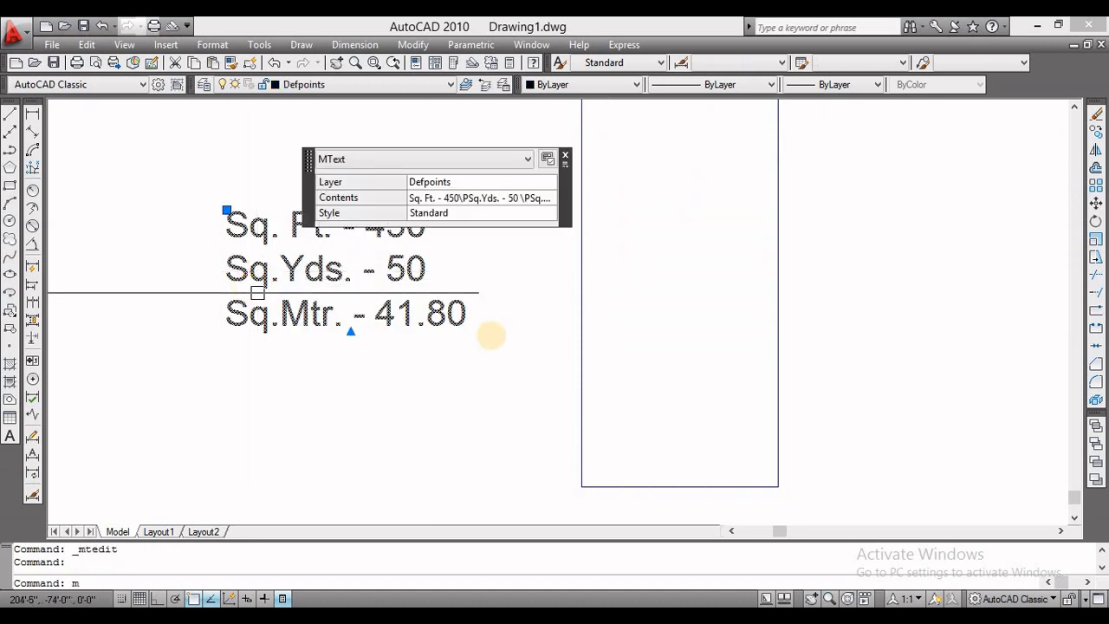
{"action": "key", "text": "Return"}
{"action": "left_click", "coordinate": [225, 331]}
{"action": "left_click", "coordinate": [603, 303]}
{"action": "middle_click_drag", "start_coordinate": [604, 305], "coordinate": [415, 335]}
- Set the text height of all three lines of the moved label to 1'
{"action": "left_click", "coordinate": [453, 306]}
{"action": "double_click", "coordinate": [596, 331]}
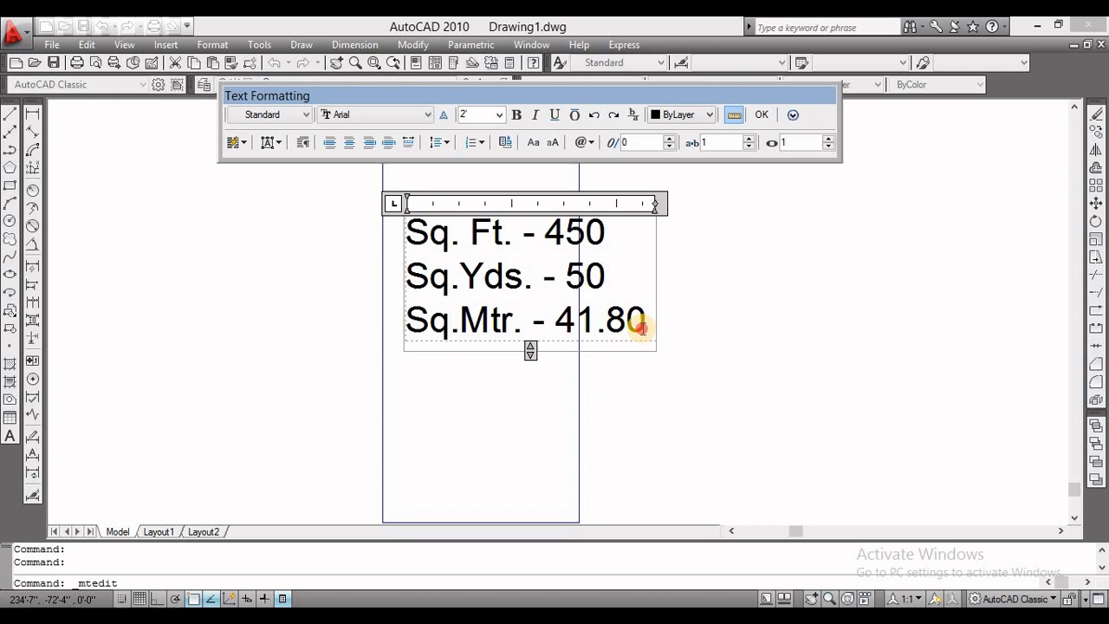
{"action": "left_click", "coordinate": [475, 120]}
{"action": "type", "text": "1"}
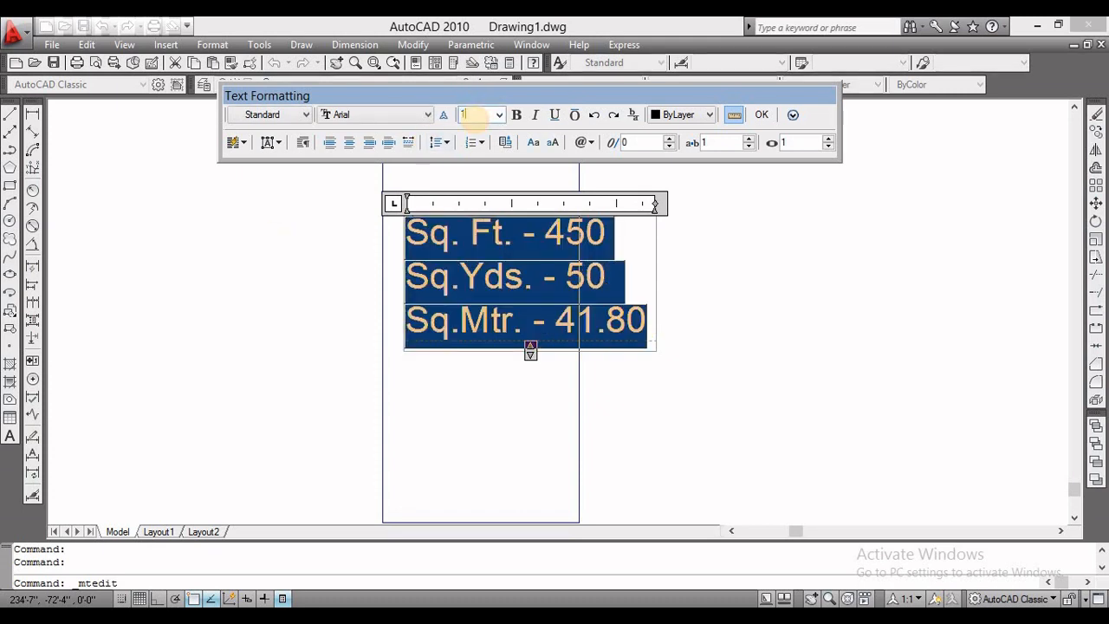
{"action": "type", "text": "'"}
{"action": "key", "text": "Return"}
{"action": "left_click", "coordinate": [801, 365]}
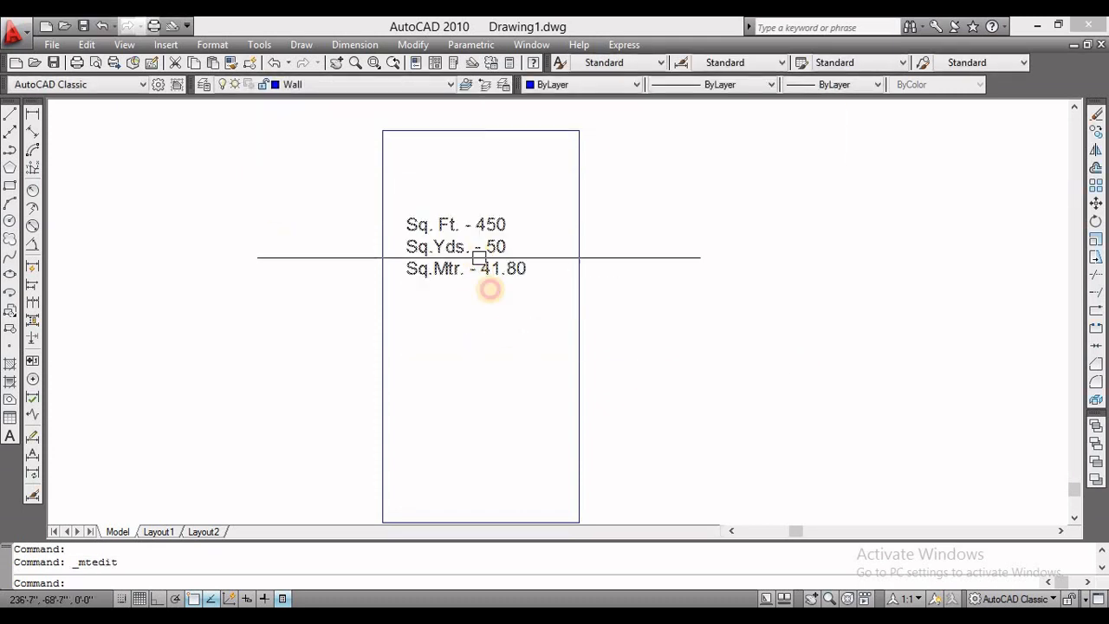
- Move the resized area label down to the middle of its plot rectangle
{"action": "left_click", "coordinate": [480, 262]}
{"action": "type", "text": "m"}
{"action": "key", "text": "space"}
{"action": "left_click", "coordinate": [516, 340]}
{"action": "left_click", "coordinate": [523, 442]}
- Move the labelled plot rectangle together with its text to a clear spot further left below the original plots
{"action": "scroll", "coordinate": [529, 383], "scroll_direction": "down", "scroll_amount": 6}
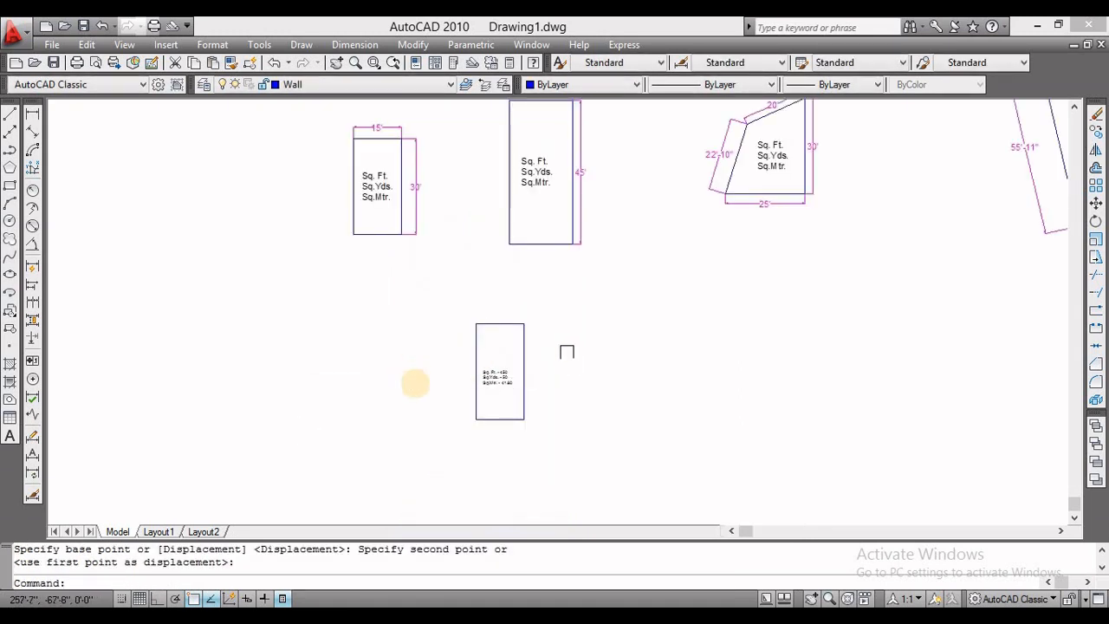
{"action": "left_click", "coordinate": [416, 327]}
{"action": "left_click", "coordinate": [248, 458]}
{"action": "type", "text": "m"}
{"action": "key", "text": "space"}
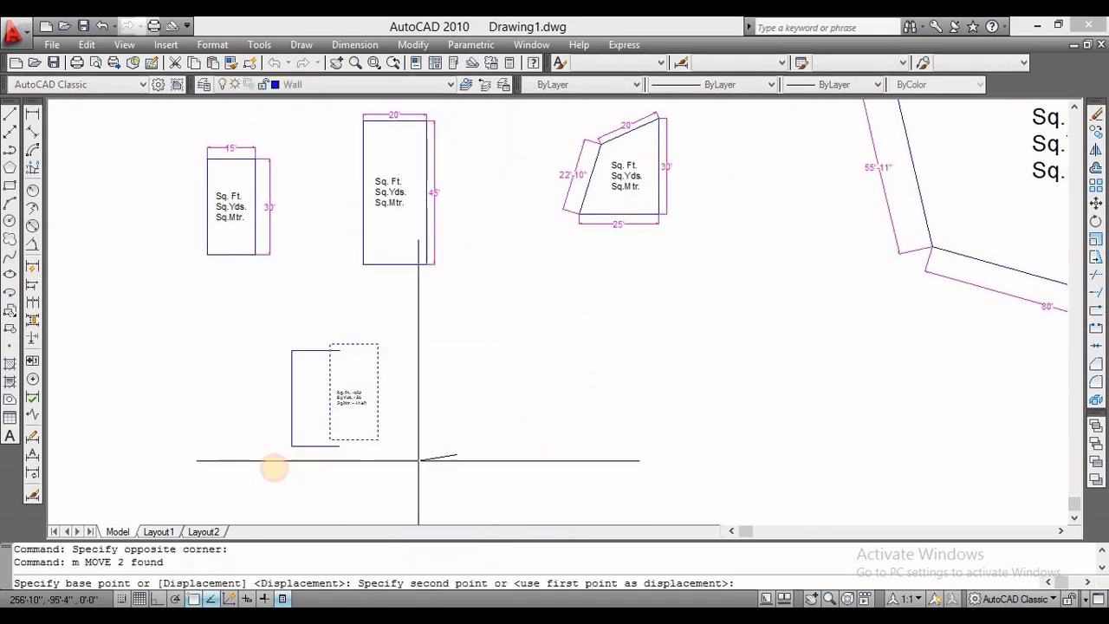
{"action": "left_click", "coordinate": [274, 468]}
- Copy the 20' by 45' plot with its dimensions and label to the empty area below the original
{"action": "middle_click_drag", "start_coordinate": [389, 376], "coordinate": [422, 417]}
{"action": "left_click", "coordinate": [487, 134]}
{"action": "left_click", "coordinate": [343, 379]}
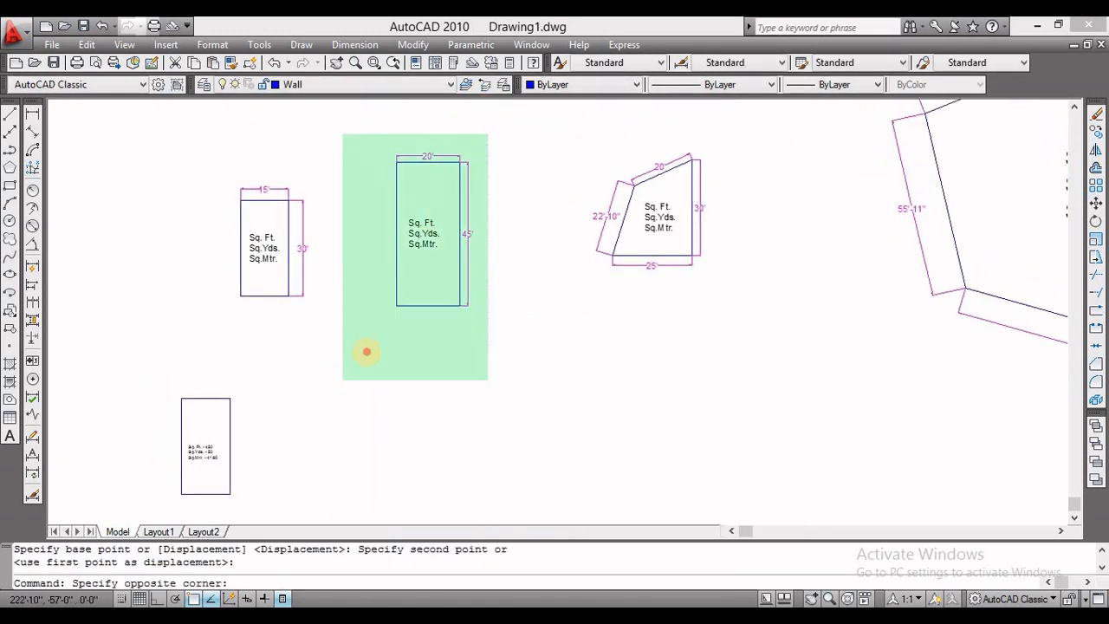
{"action": "type", "text": "co"}
{"action": "key", "text": "space"}
{"action": "scroll", "coordinate": [443, 391], "scroll_direction": "down", "scroll_amount": 4}
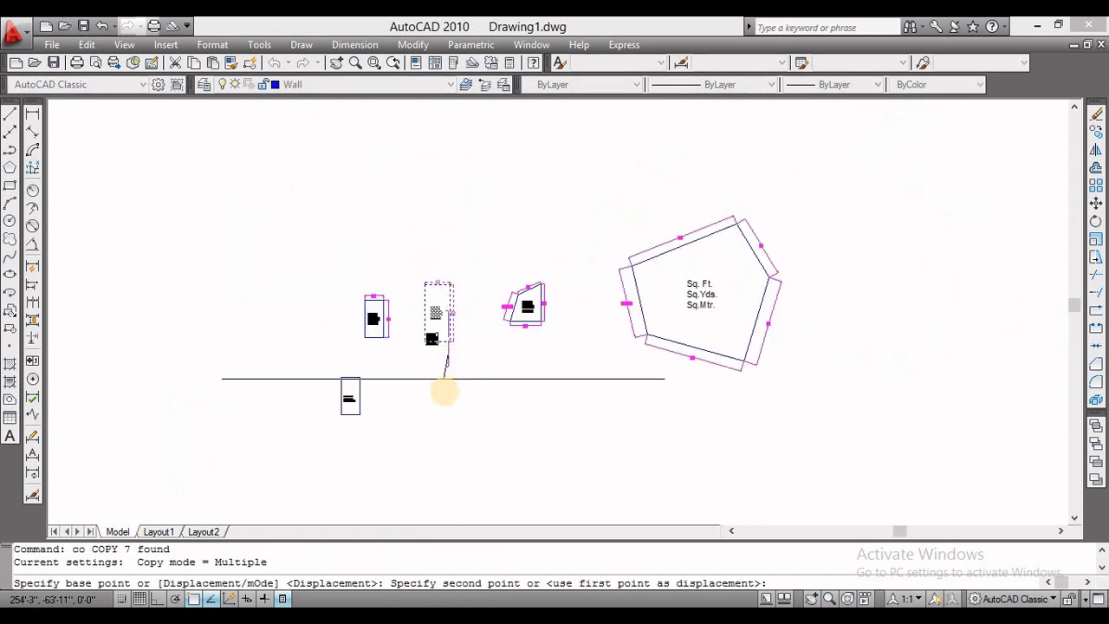
{"action": "left_click", "coordinate": [445, 379]}
{"action": "key", "text": "Escape"}
- Erase the 20' and 45' dimensions and the blank area label from the copied plot
{"action": "scroll", "coordinate": [445, 376], "scroll_direction": "up", "scroll_amount": 6}
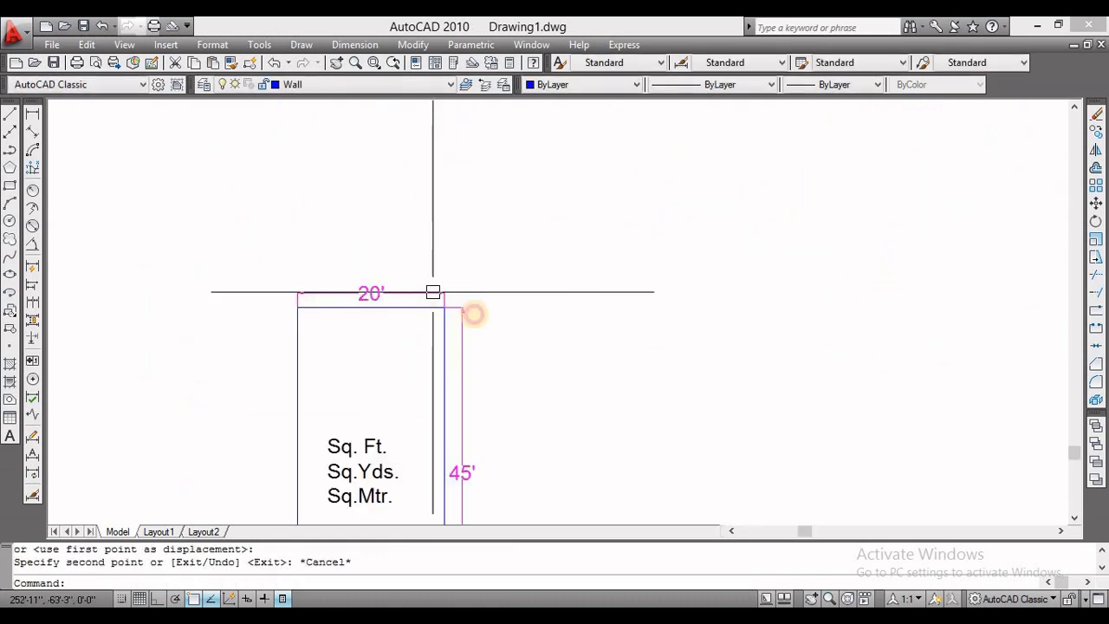
{"action": "left_click", "coordinate": [433, 292]}
{"action": "type", "text": "e"}
{"action": "key", "text": "space"}
{"action": "left_click", "coordinate": [463, 352]}
{"action": "key", "text": "space"}
{"action": "middle_click_drag", "start_coordinate": [445, 366], "coordinate": [452, 329]}
{"action": "left_click", "coordinate": [359, 474]}
{"action": "type", "text": "e"}
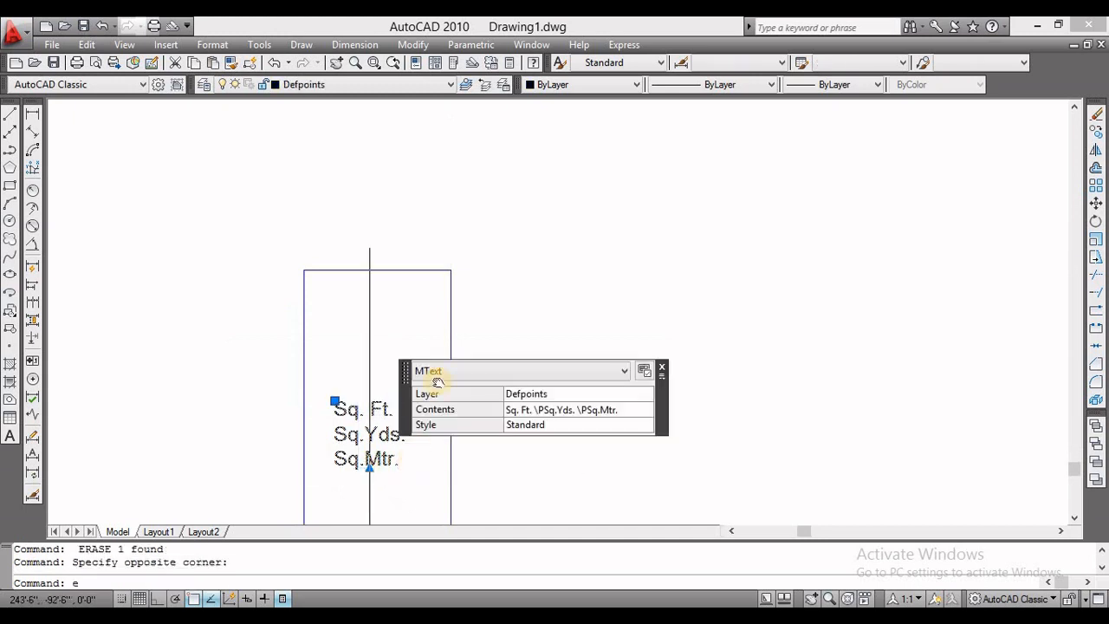
{"action": "key", "text": "space"}
- Create a closed polyline boundary inside the bare 20' by 45' plot outline
{"action": "scroll", "coordinate": [425, 364], "scroll_direction": "down", "scroll_amount": 2}
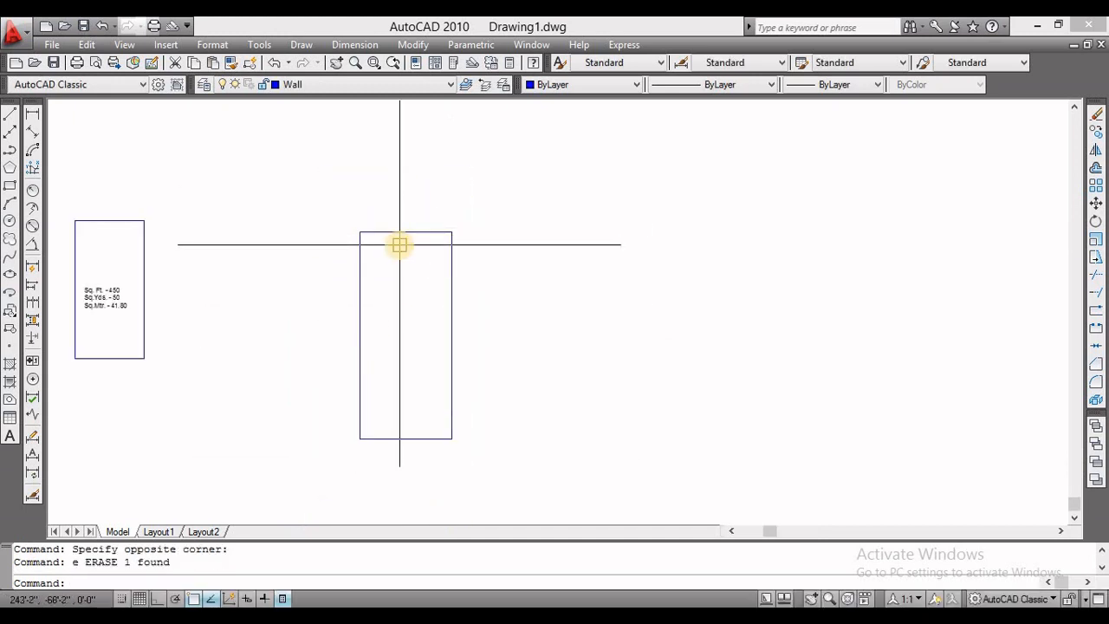
{"action": "type", "text": "bo"}
{"action": "key", "text": "space"}
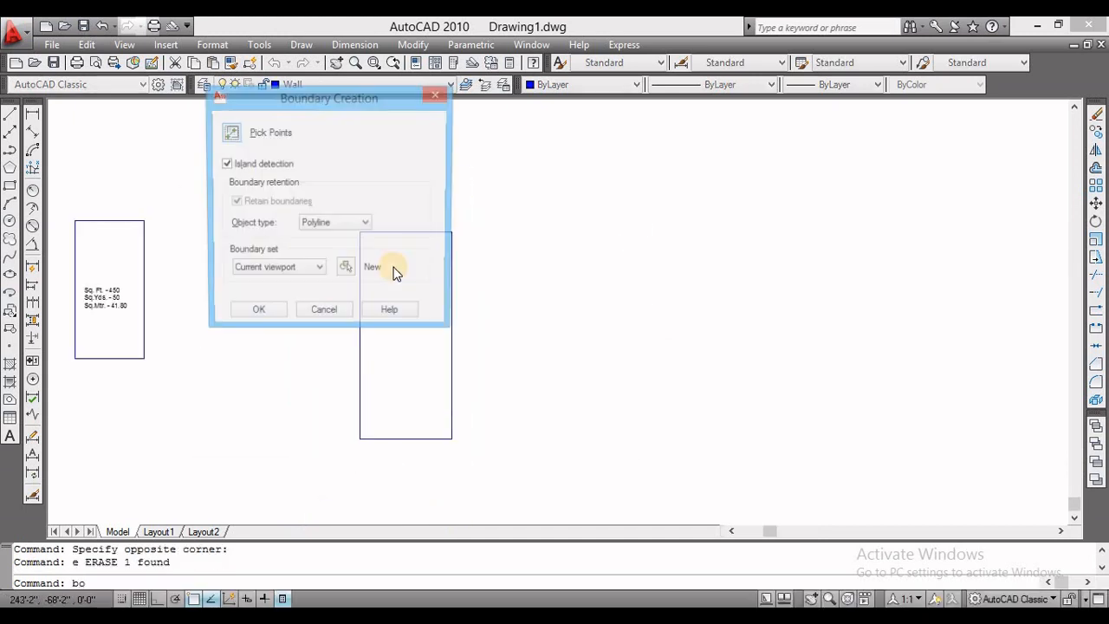
{"action": "left_click", "coordinate": [232, 134]}
{"action": "left_click", "coordinate": [405, 323]}
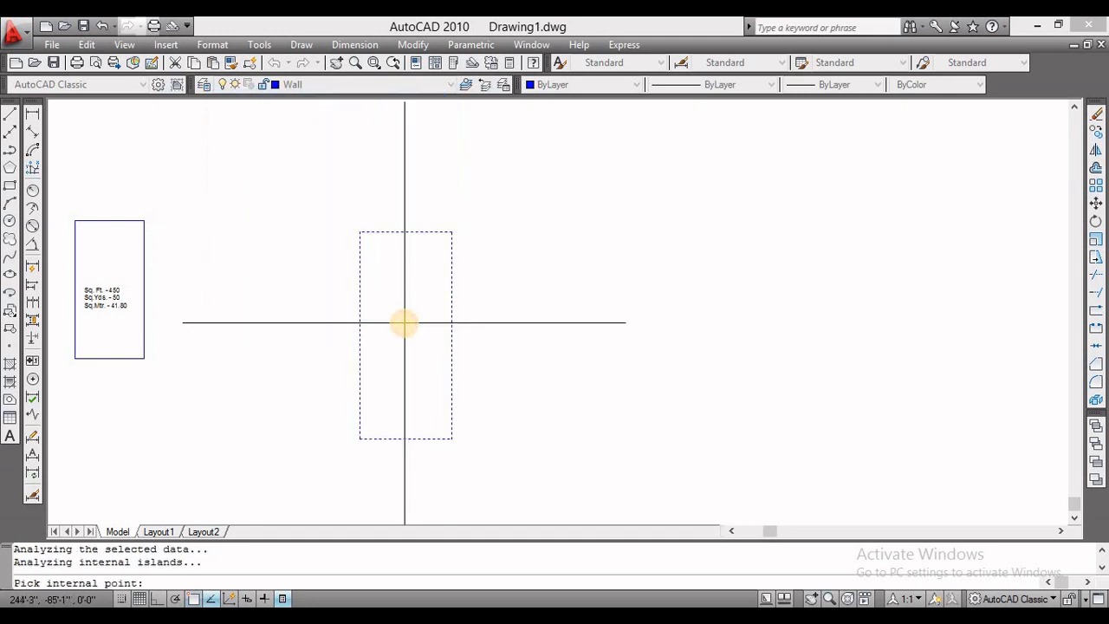
{"action": "key", "text": "space"}
- Move the new boundary polyline to the right, clear of the original outline
{"action": "left_click", "coordinate": [452, 347]}
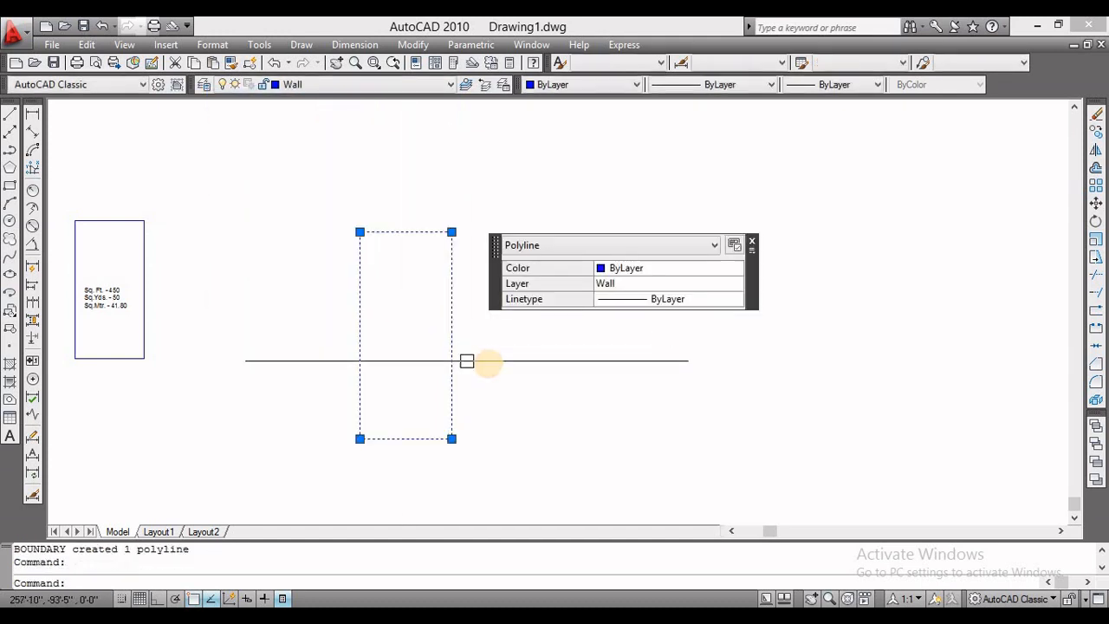
{"action": "type", "text": "m"}
{"action": "key", "text": "space"}
{"action": "left_click", "coordinate": [523, 389]}
{"action": "left_click", "coordinate": [645, 386]}
{"action": "key", "text": "Escape"}
- Erase the original outline of the copied plot, keeping only the boundary polyline
{"action": "left_click", "coordinate": [442, 198]}
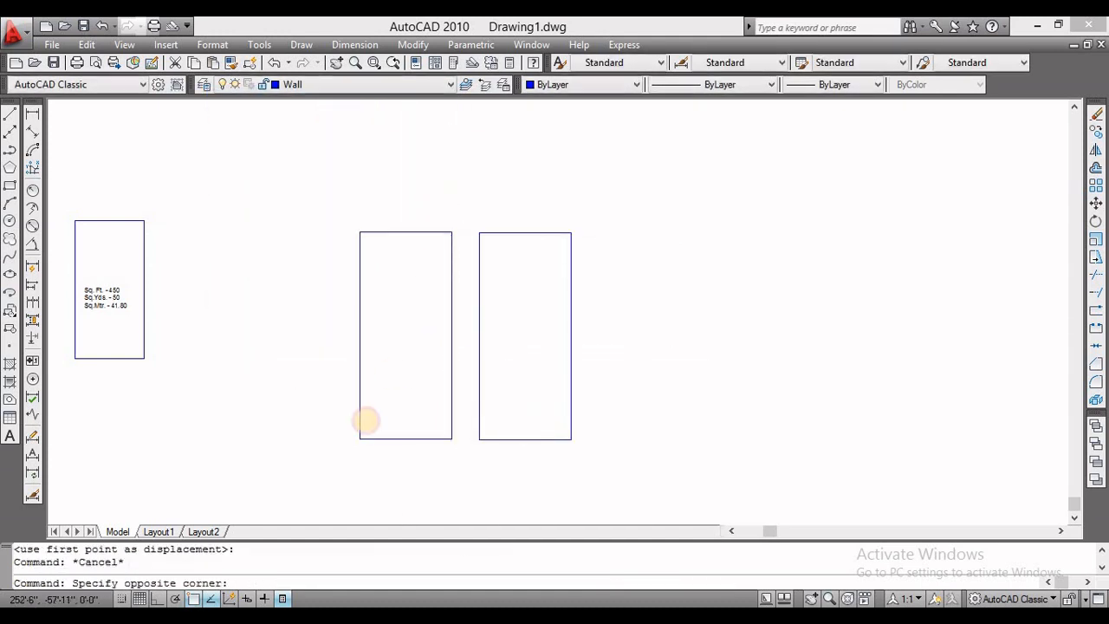
{"action": "left_click", "coordinate": [346, 460]}
{"action": "type", "text": "e"}
{"action": "key", "text": "Return"}
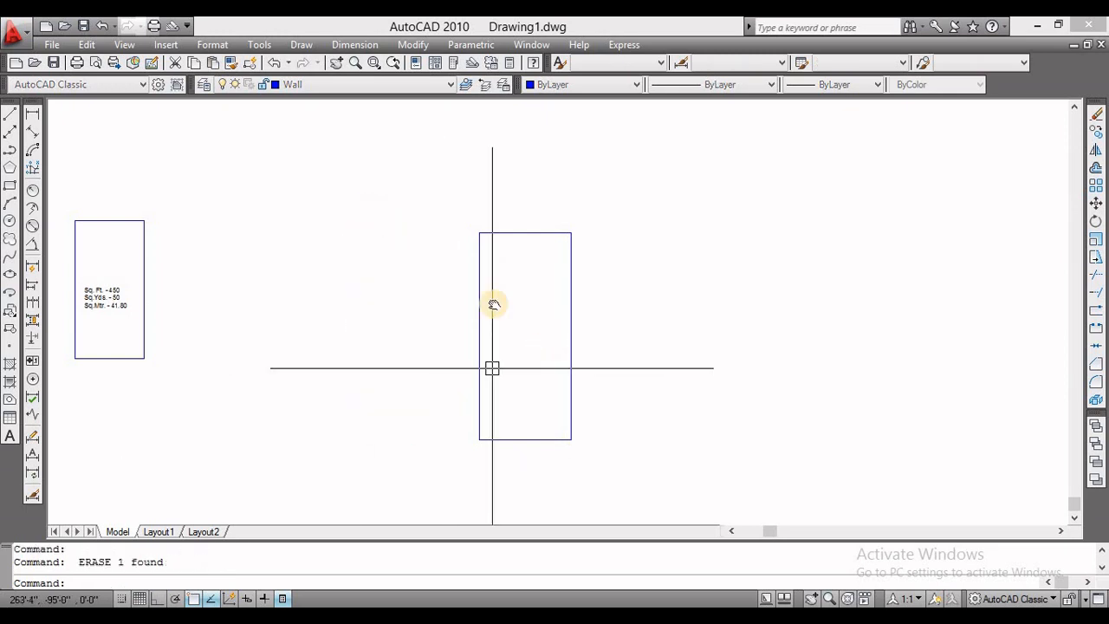
- Measure the area of the boundary polyline using the Area command's Object option
{"action": "middle_click_drag", "start_coordinate": [494, 303], "coordinate": [486, 204]}
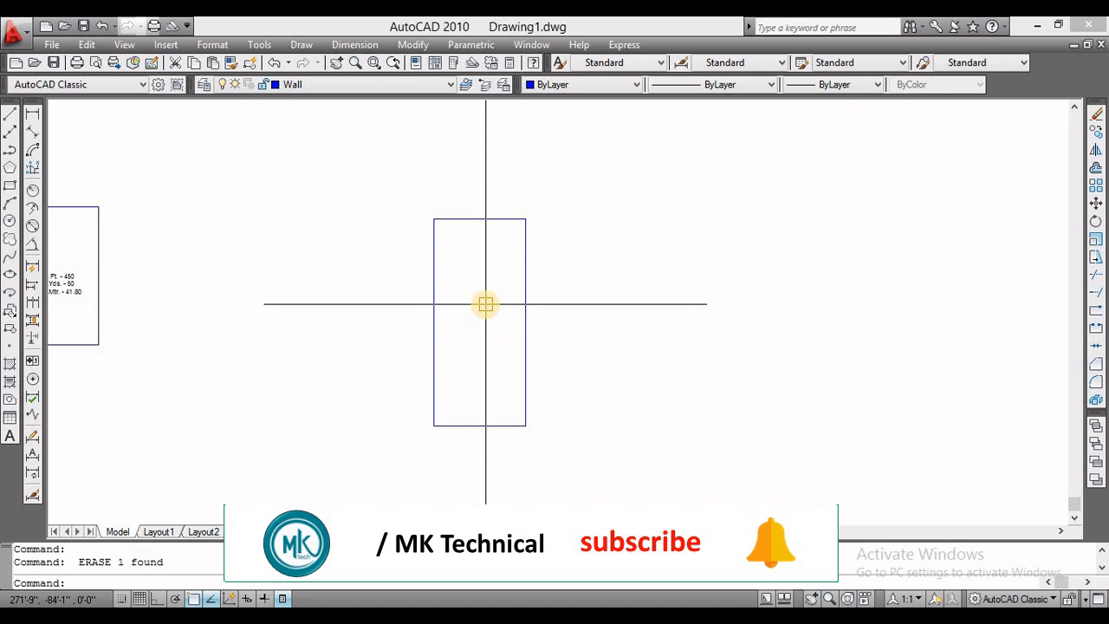
{"action": "type", "text": "aa"}
{"action": "key", "text": "Return"}
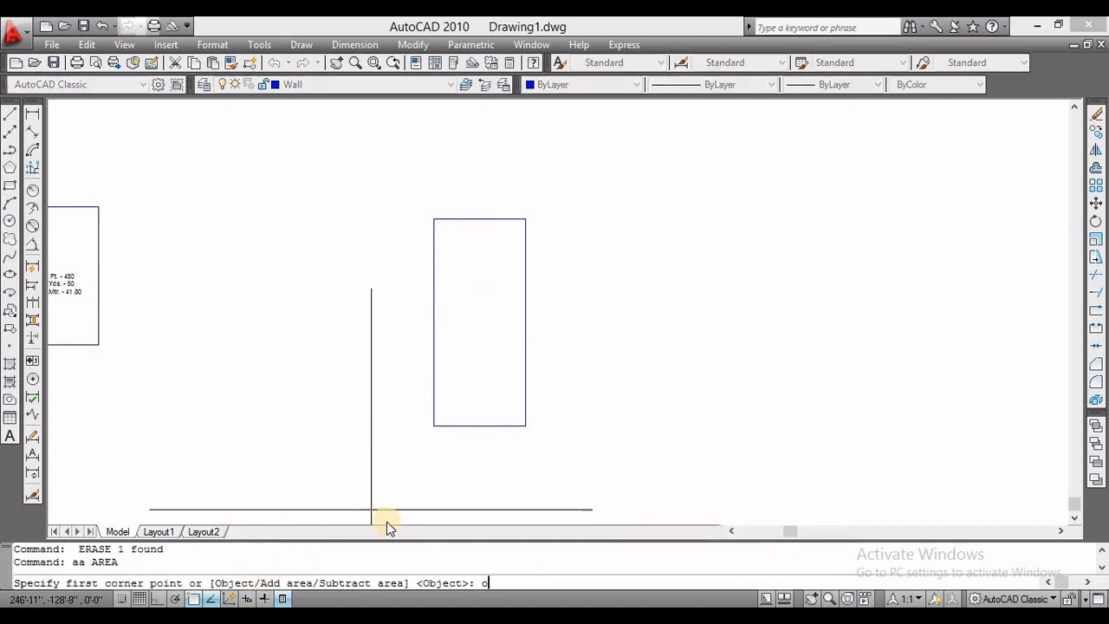
{"action": "type", "text": "o"}
{"action": "key", "text": "Return"}
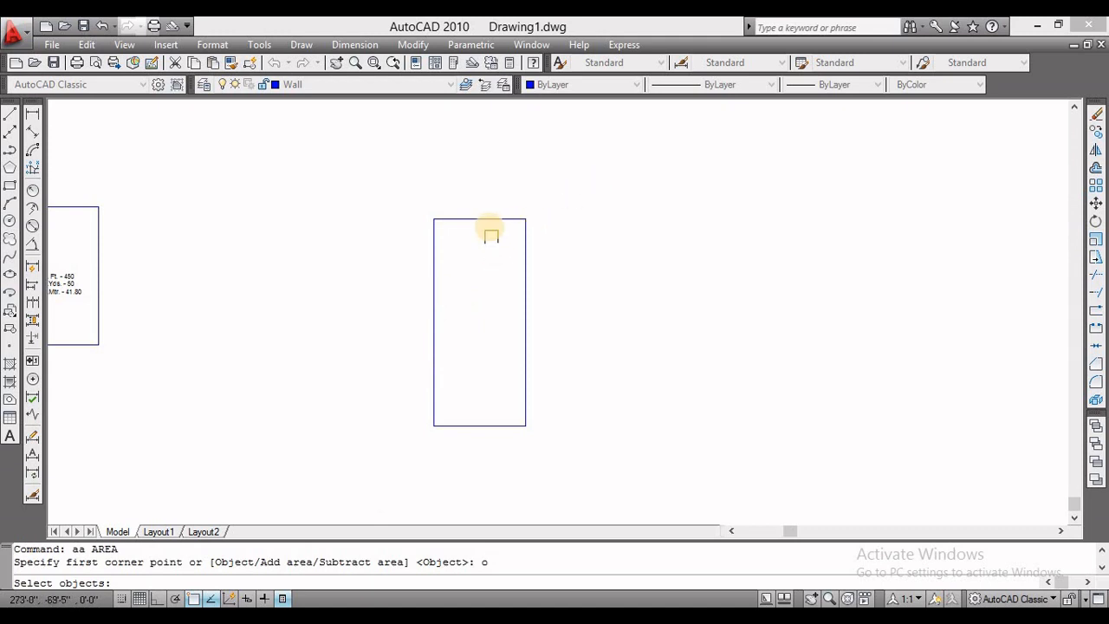
{"action": "left_click", "coordinate": [489, 222]}
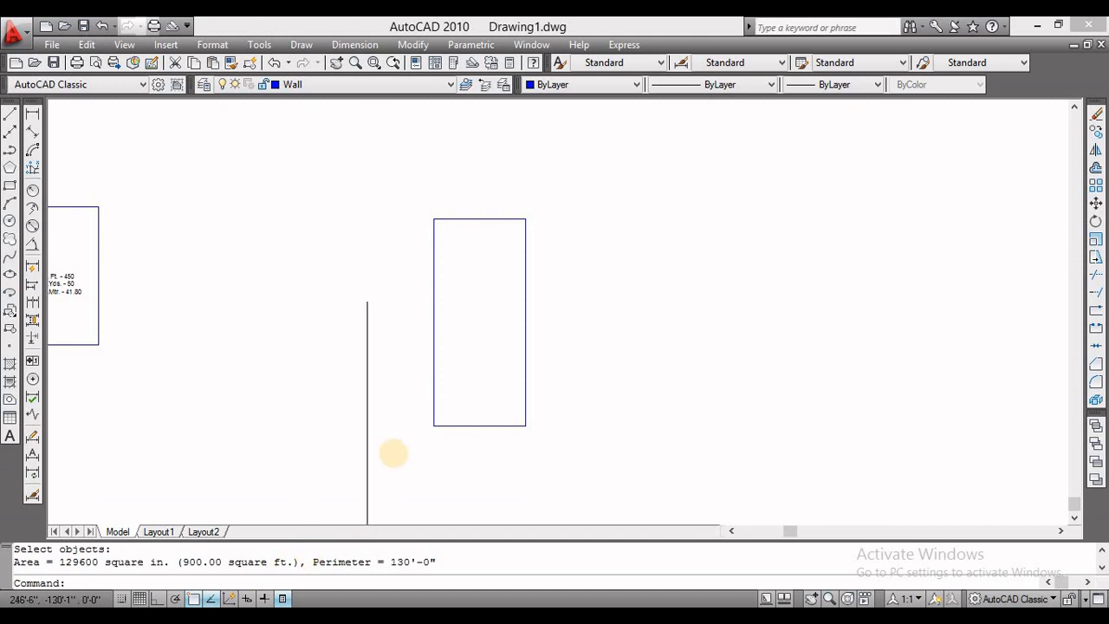
{"action": "double_click", "coordinate": [328, 419]}
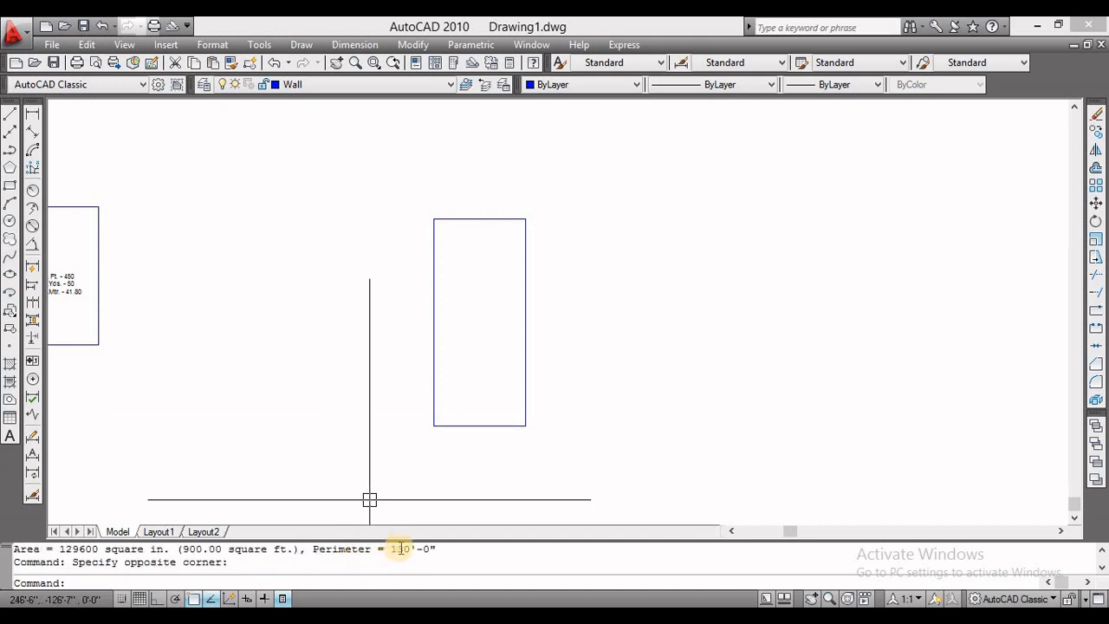
- Copy the completed area label from the small plot into the 20' by 45' boundary polyline
{"action": "mouse_move", "coordinate": [471, 315]}
{"action": "middle_mouse_down"}
{"action": "mouse_move", "coordinate": [589, 295]}
{"action": "mouse_move", "coordinate": [569, 293]}
{"action": "middle_mouse_up"}
{"action": "middle_click_drag", "start_coordinate": [358, 309], "coordinate": [425, 319]}
{"action": "scroll", "coordinate": [234, 277], "scroll_direction": "up", "scroll_amount": 2}
{"action": "left_click", "coordinate": [231, 277]}
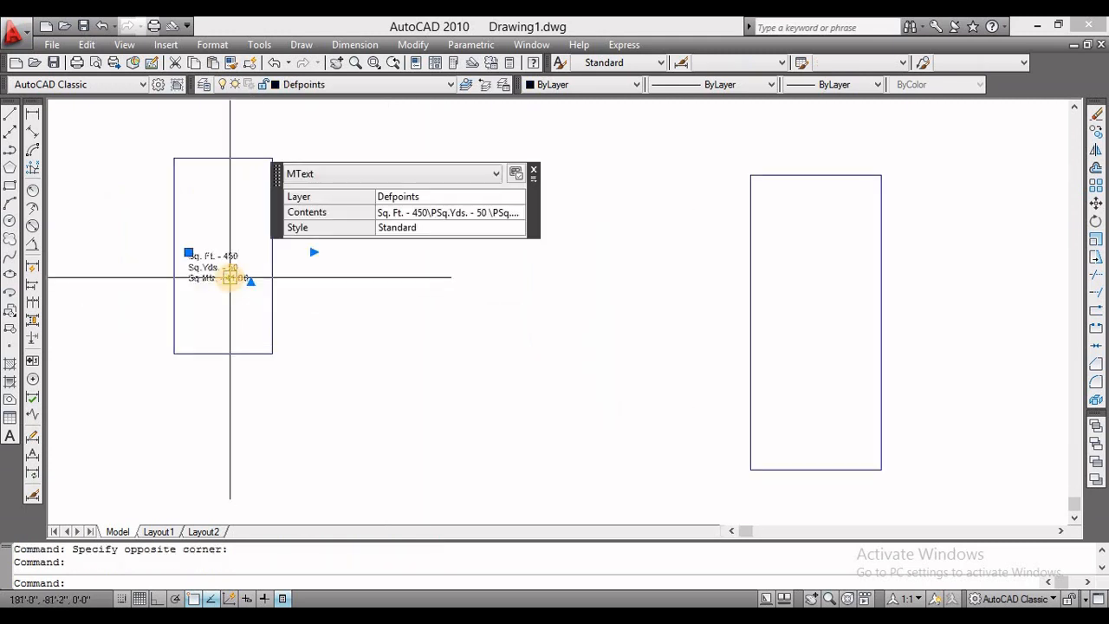
{"action": "type", "text": "co"}
{"action": "key", "text": "space"}
{"action": "left_click", "coordinate": [232, 288]}
{"action": "middle_click_drag", "start_coordinate": [846, 346], "coordinate": [600, 346]}
{"action": "scroll", "coordinate": [539, 314], "scroll_direction": "up", "scroll_amount": 4}
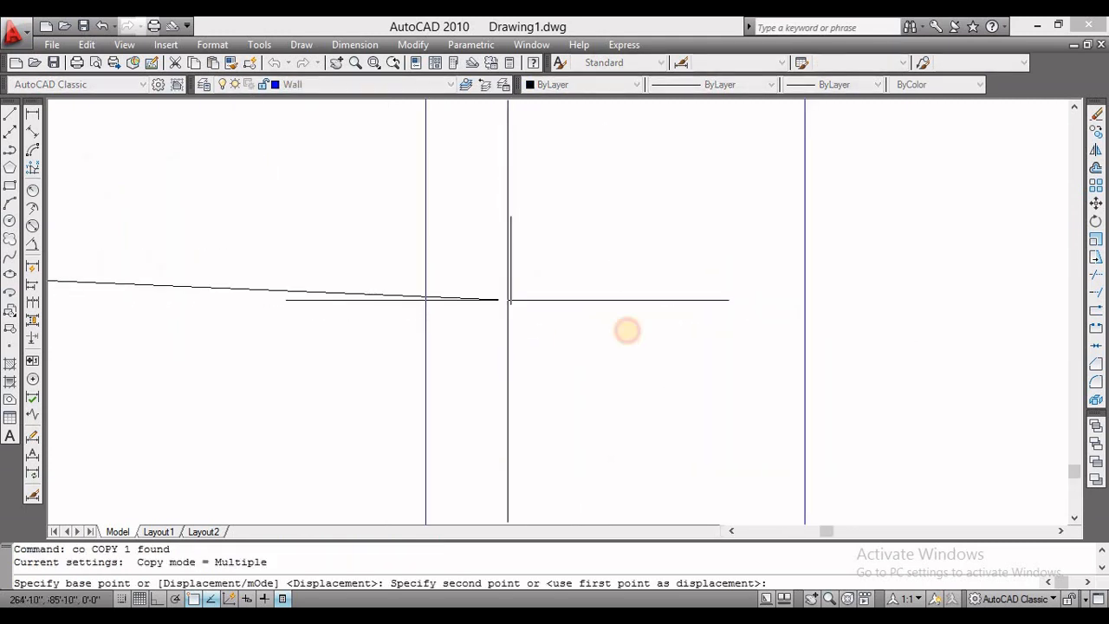
{"action": "left_click", "coordinate": [627, 330]}
{"action": "key", "text": "Escape"}
- Change the Sq. Ft. value in the copied label to 900, keeping Sq.Yds. on its own line
{"action": "double_click", "coordinate": [622, 224]}
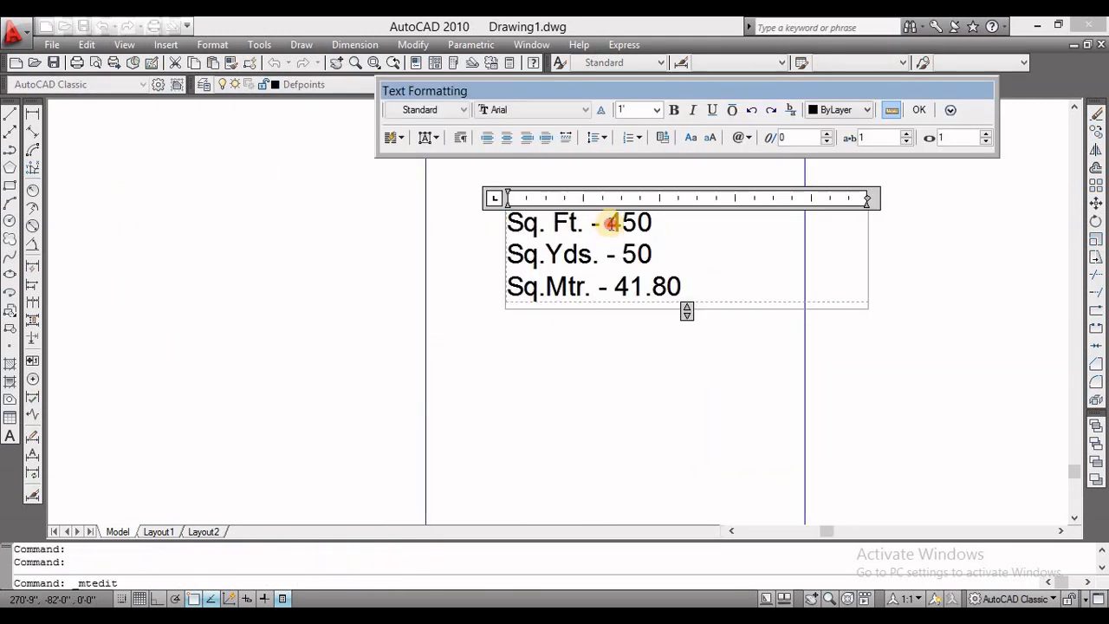
{"action": "left_click_drag", "start_coordinate": [607, 222], "coordinate": [662, 232]}
{"action": "key", "text": "Delete"}
{"action": "type", "text": "900"}
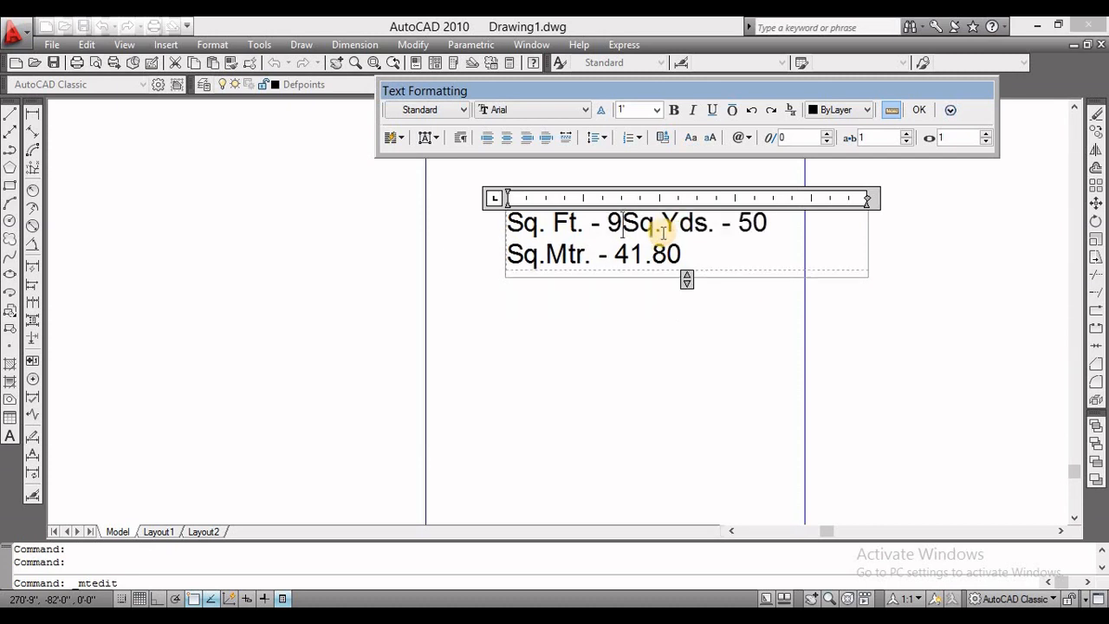
{"action": "key", "text": "Return"}
{"action": "left_click", "coordinate": [712, 363]}
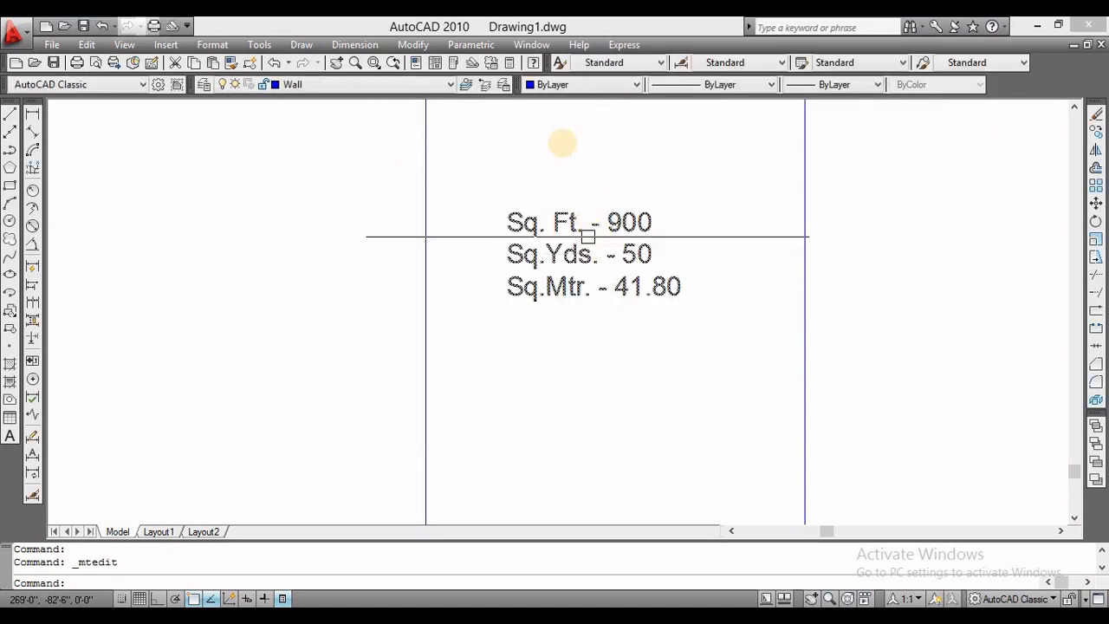
- Convert the plot area to square yards by calculating 900/9 in QuickCalc
{"action": "left_click", "coordinate": [510, 62]}
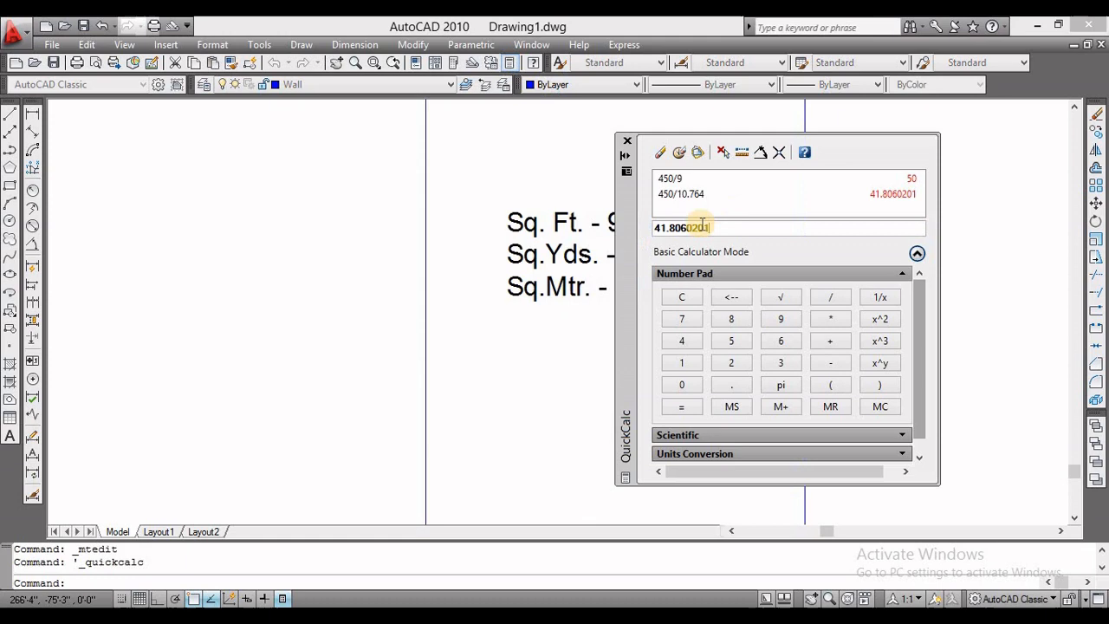
{"action": "left_click", "coordinate": [682, 297]}
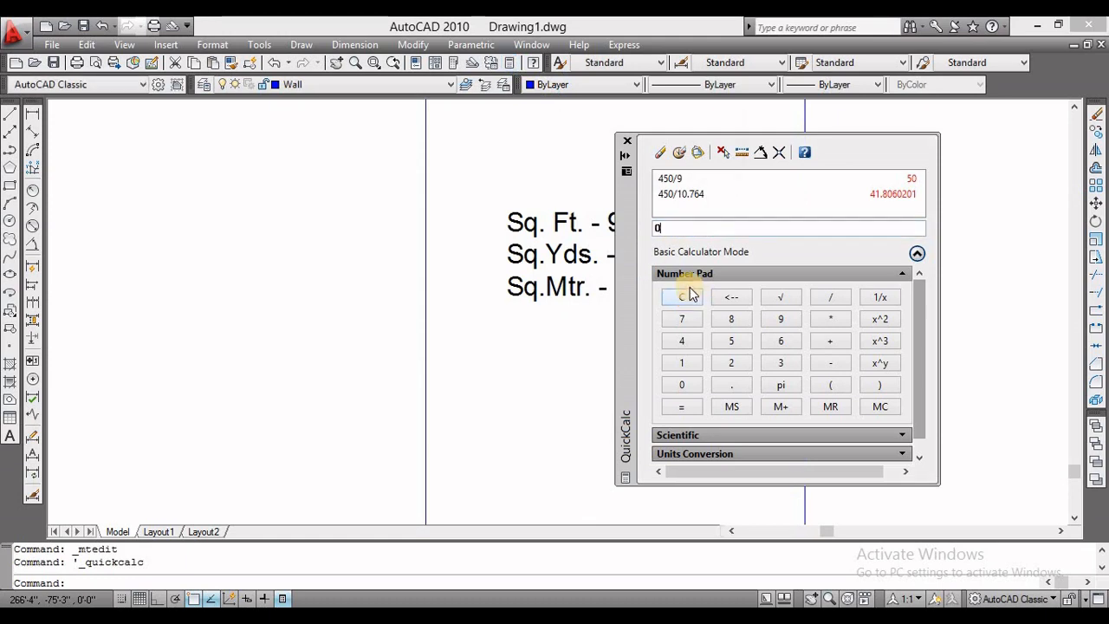
{"action": "double_click", "coordinate": [683, 383]}
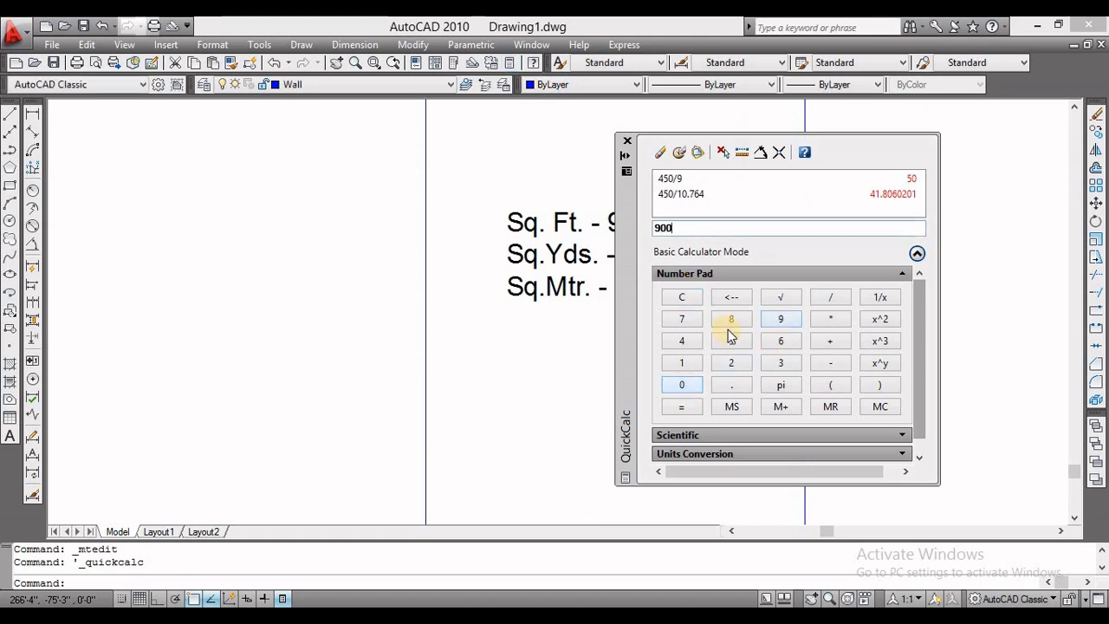
{"action": "left_click", "coordinate": [785, 321]}
- Convert the plot area to square metres by calculating 900/10.764 in QuickCalc
{"action": "left_click", "coordinate": [785, 317]}
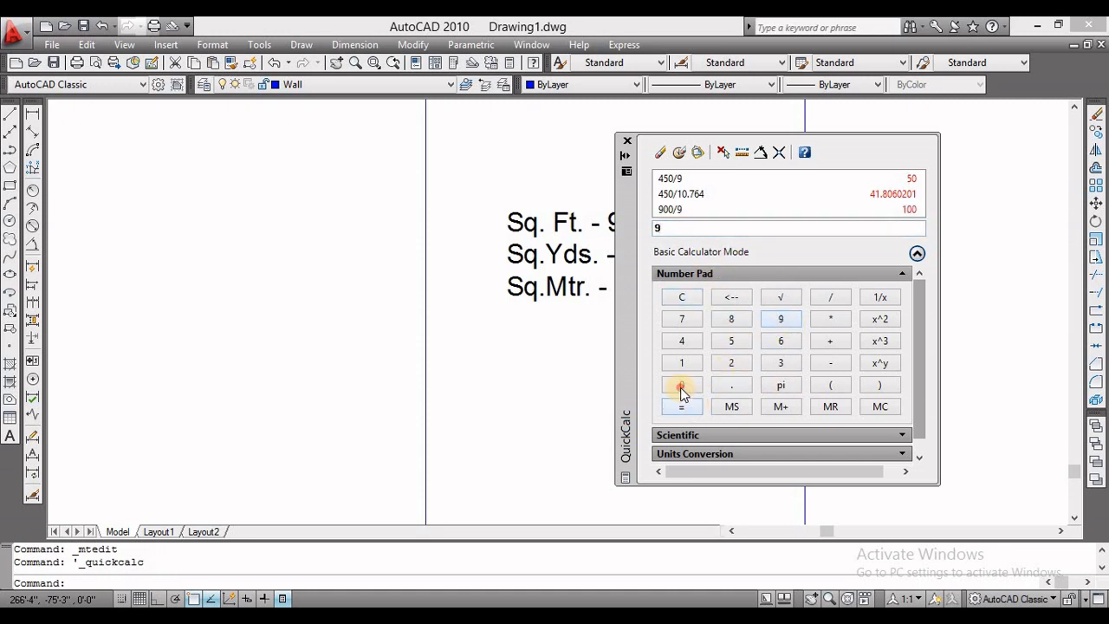
{"action": "left_click", "coordinate": [827, 303]}
{"action": "left_click", "coordinate": [683, 383]}
{"action": "left_click", "coordinate": [785, 317]}
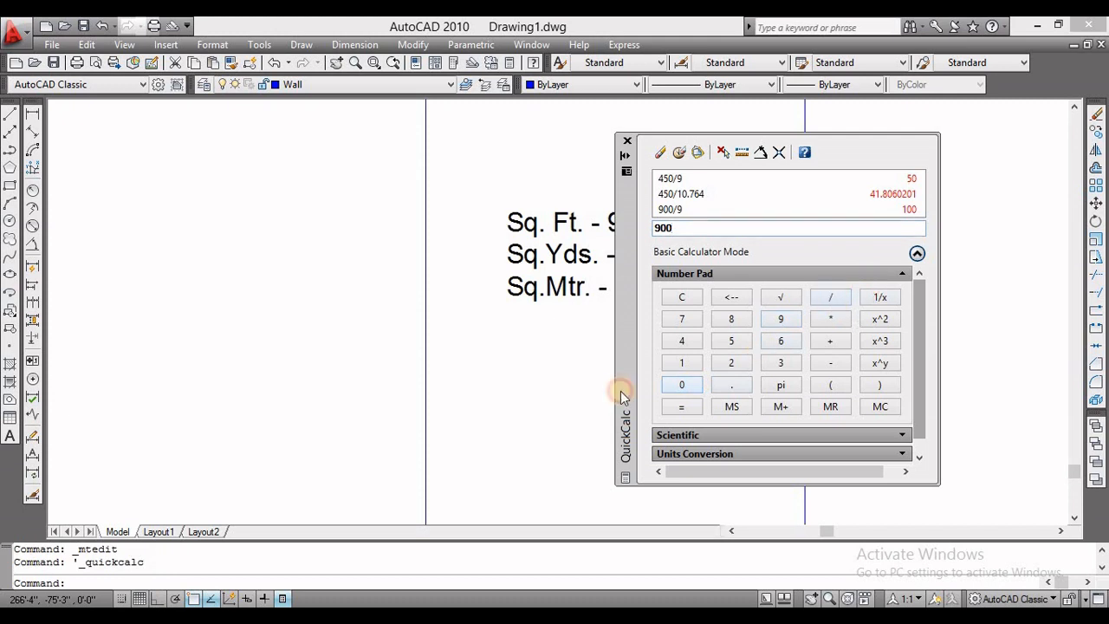
{"action": "left_click", "coordinate": [694, 321]}
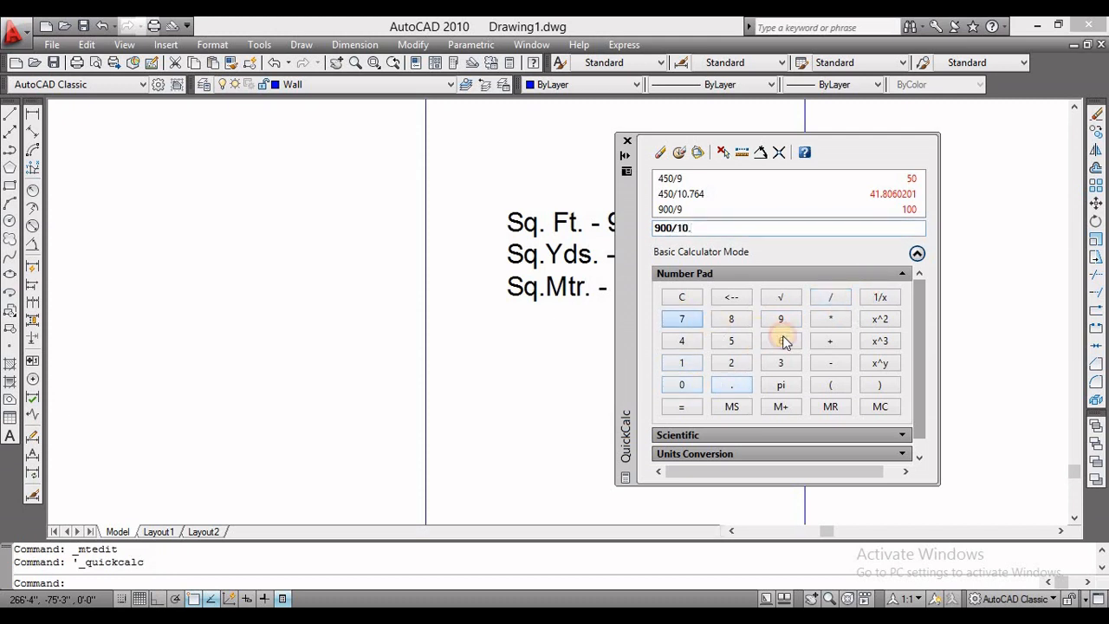
{"action": "left_click", "coordinate": [781, 341]}
{"action": "left_click", "coordinate": [684, 408]}
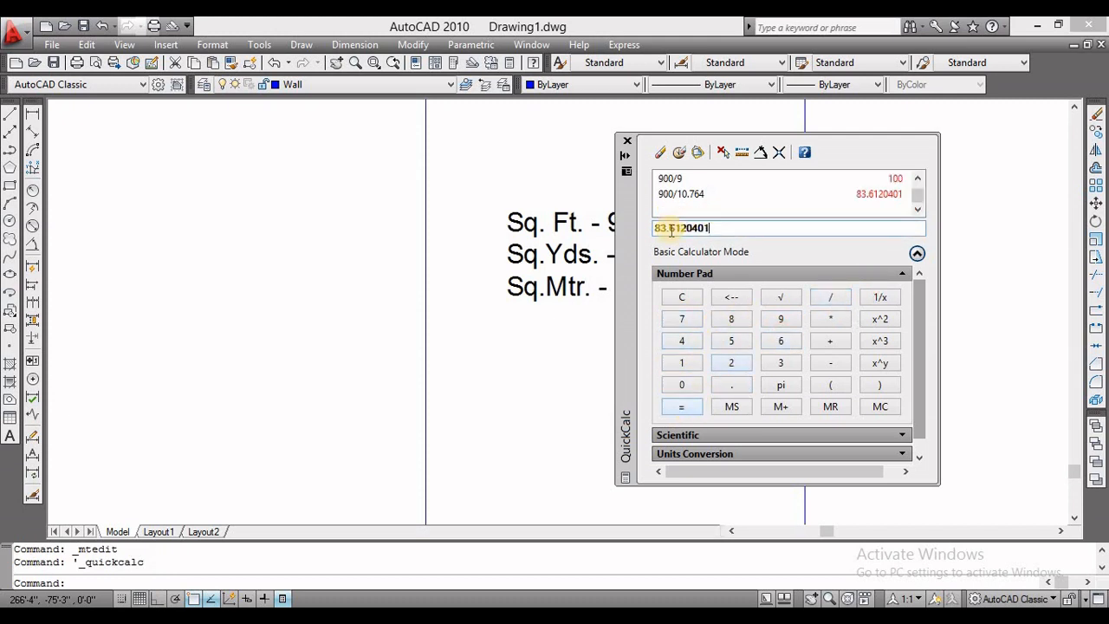
- Close the calculator and set the copied label's Sq.Yds. value to 100 and Sq.Mtr. value to 83.61
{"action": "left_click", "coordinate": [628, 141]}
{"action": "double_click", "coordinate": [609, 288]}
{"action": "left_click_drag", "start_coordinate": [613, 288], "coordinate": [707, 277]}
{"action": "type", "text": "83.6"}
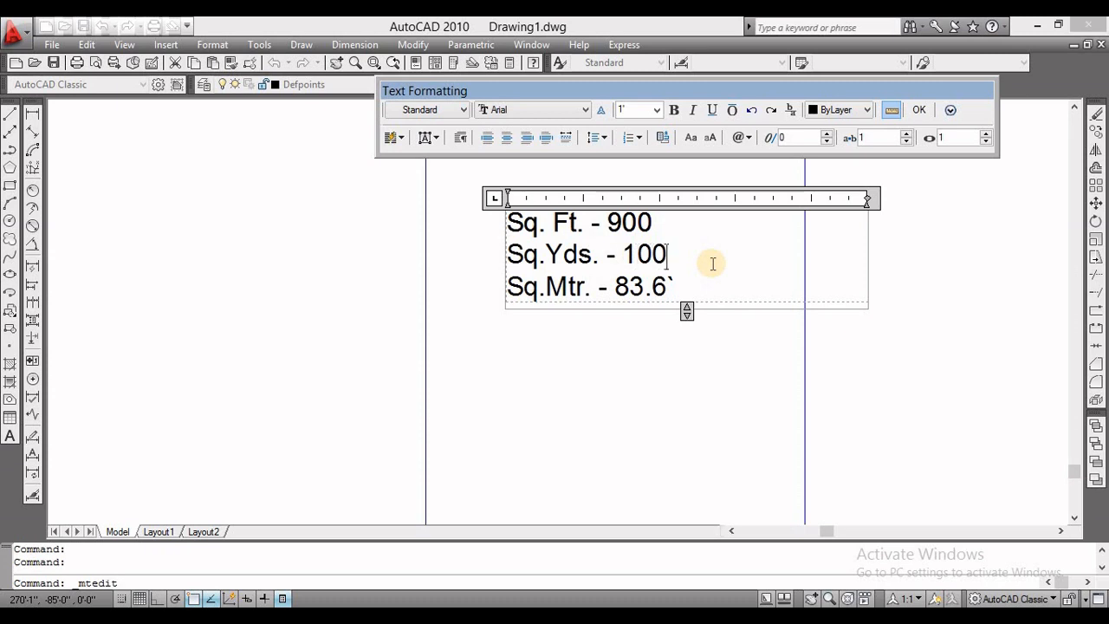
{"action": "type", "text": "1"}
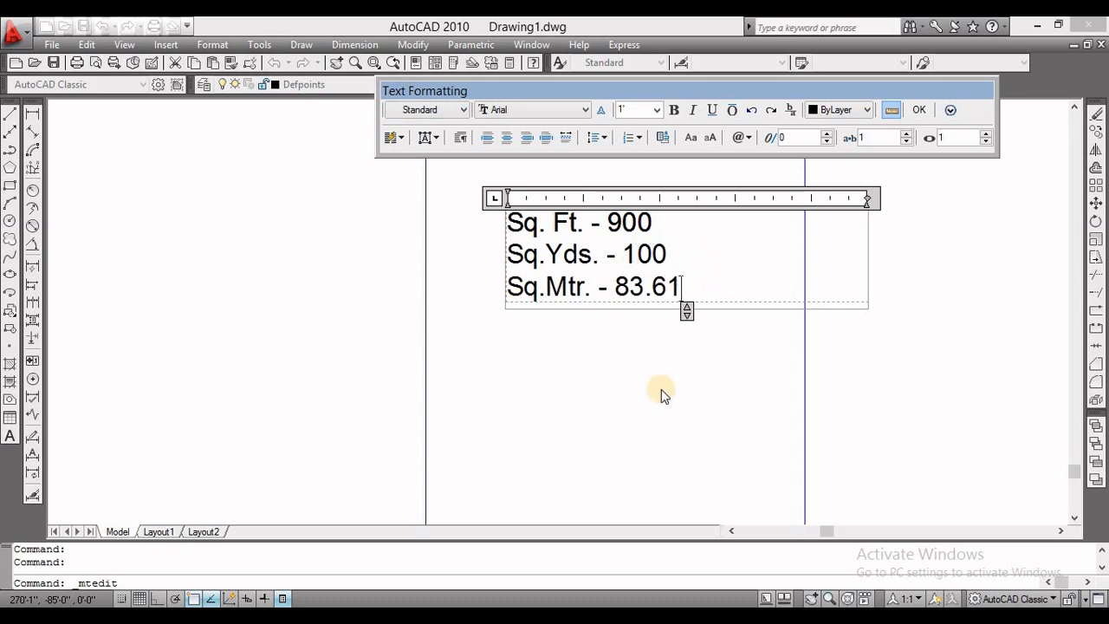
- Finish the copied label and erase the 20' and 22'-10" dimensions from the four-sided irregular plot
{"action": "left_click", "coordinate": [661, 391]}
{"action": "scroll", "coordinate": [560, 289], "scroll_direction": "down", "scroll_amount": 8}
{"action": "middle_click_drag", "start_coordinate": [512, 291], "coordinate": [444, 353]}
{"action": "scroll", "coordinate": [479, 274], "scroll_direction": "up", "scroll_amount": 3}
{"action": "scroll", "coordinate": [472, 332], "scroll_direction": "down", "scroll_amount": 6}
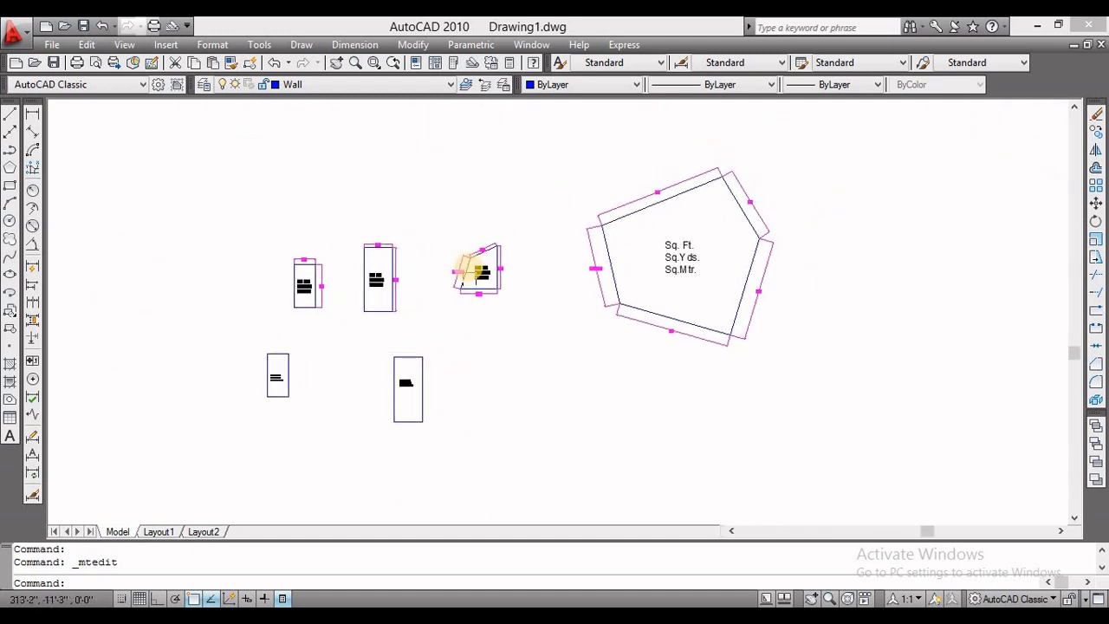
{"action": "scroll", "coordinate": [470, 264], "scroll_direction": "up", "scroll_amount": 2}
{"action": "middle_click_drag", "start_coordinate": [470, 260], "coordinate": [480, 284]}
{"action": "scroll", "coordinate": [488, 272], "scroll_direction": "up", "scroll_amount": 3}
{"action": "left_click", "coordinate": [477, 230]}
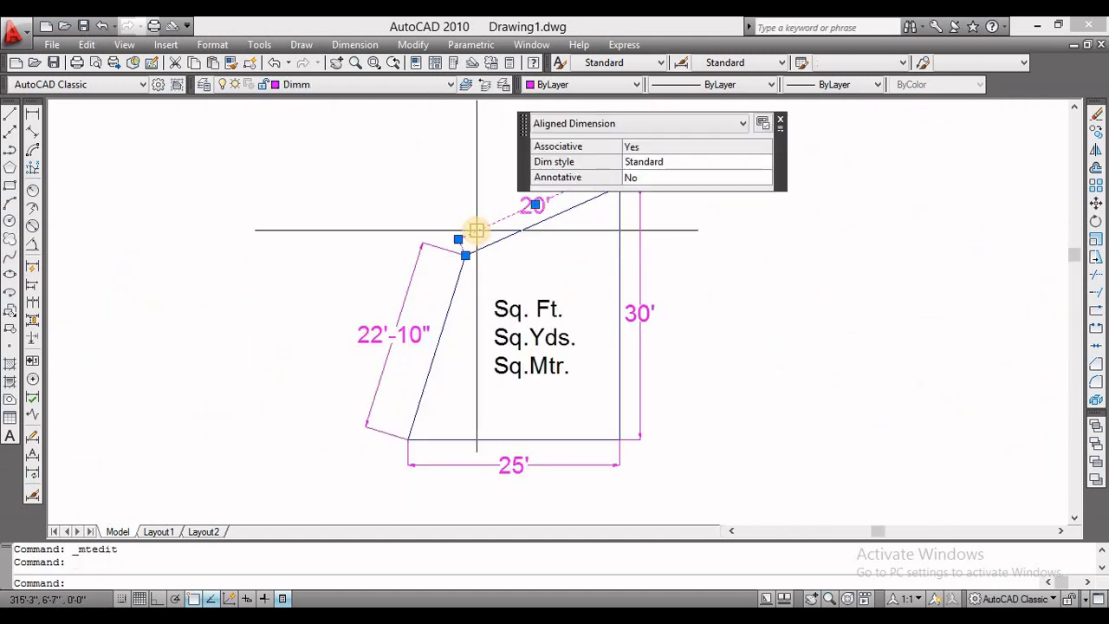
{"action": "type", "text": "e"}
{"action": "key", "text": "Return"}
{"action": "left_click", "coordinate": [384, 308]}
{"action": "key", "text": "Delete"}
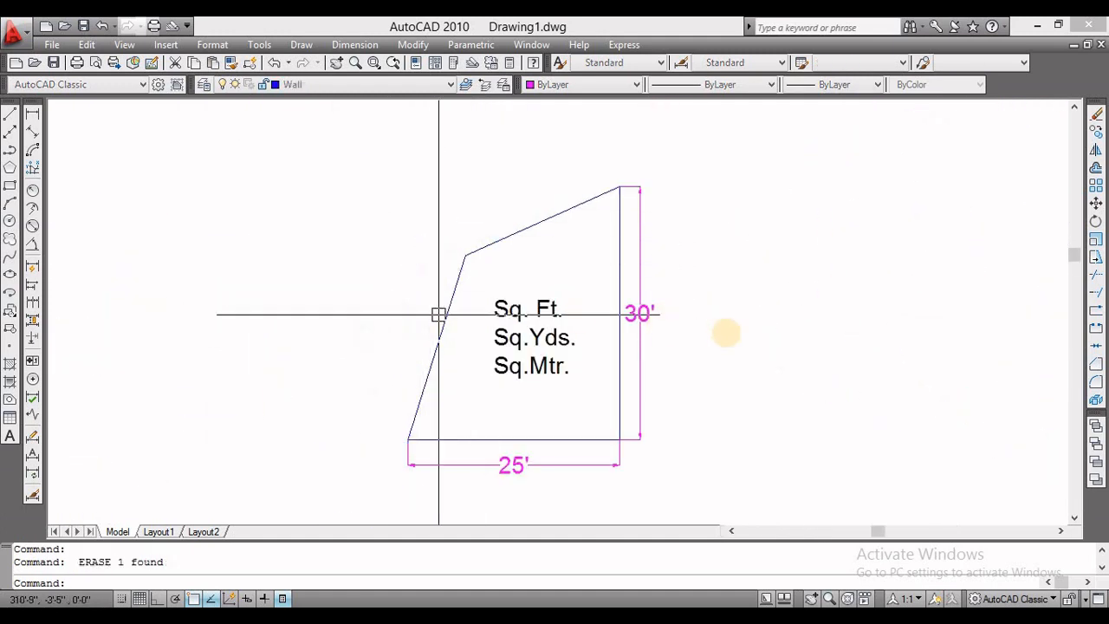
- Erase the 30' and 25' dimensions from the four-sided irregular plot
{"action": "left_click", "coordinate": [642, 315]}
{"action": "key", "text": "Return"}
{"action": "middle_click_drag", "start_coordinate": [696, 390], "coordinate": [708, 294]}
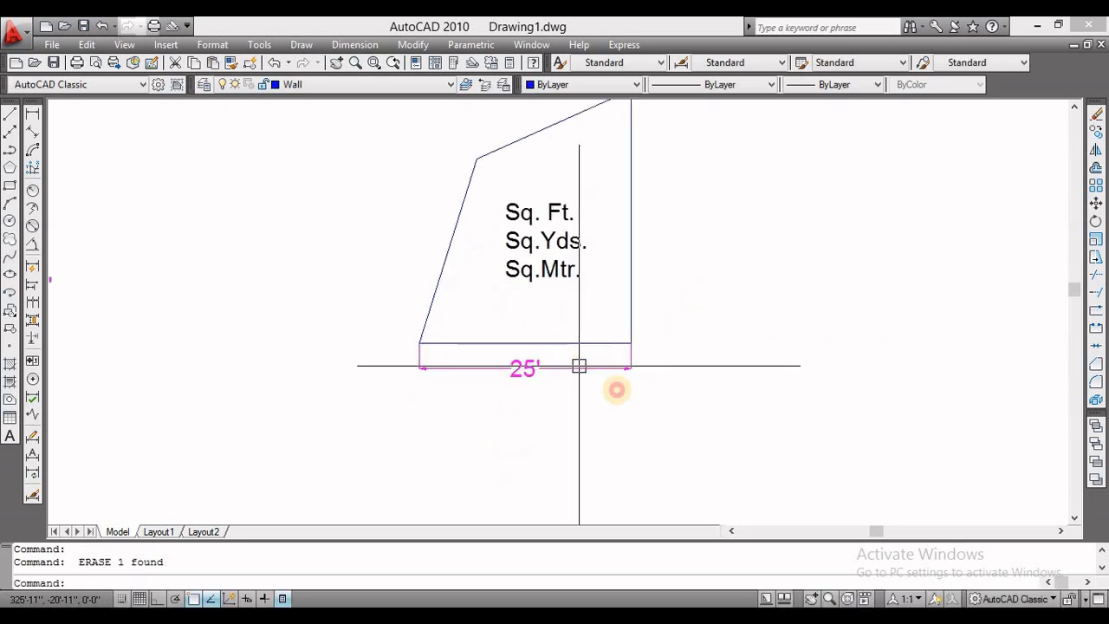
{"action": "scroll", "coordinate": [616, 379], "scroll_direction": "down", "scroll_amount": 5}
{"action": "scroll", "coordinate": [607, 286], "scroll_direction": "up", "scroll_amount": 6}
- Move the area label out of the irregular plot into the empty space between it and the 20' by 45' plot
{"action": "left_click", "coordinate": [608, 290]}
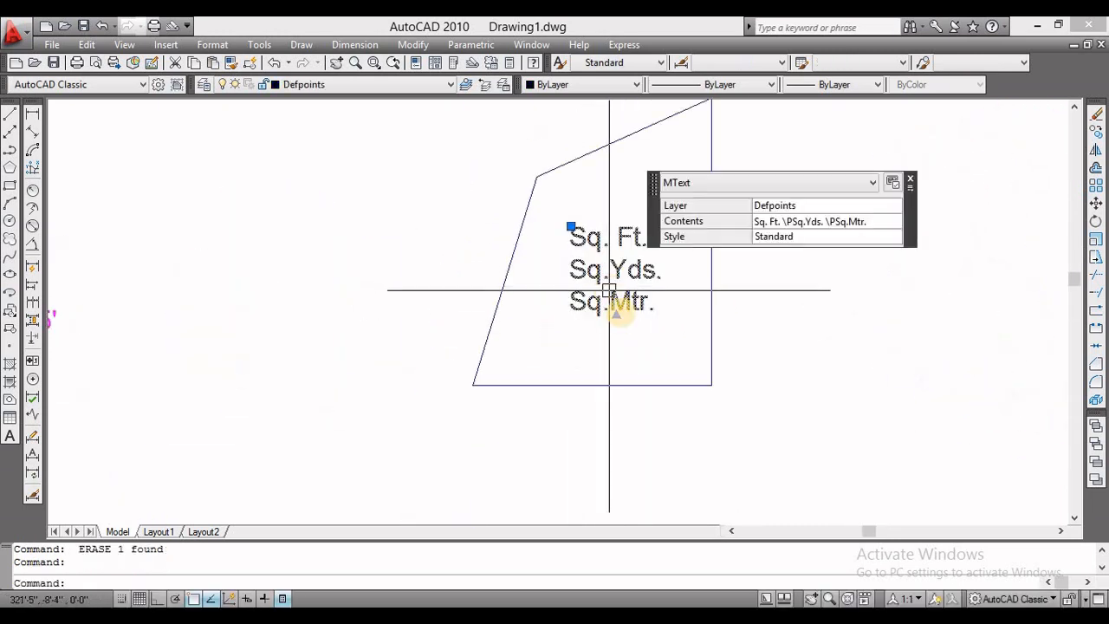
{"action": "type", "text": "m"}
{"action": "key", "text": "Return"}
{"action": "left_click", "coordinate": [661, 316]}
{"action": "left_click", "coordinate": [304, 316]}
- Select edges of the irregular plot to check their object type, then clear the selection
{"action": "scroll", "coordinate": [549, 342], "scroll_direction": "down", "scroll_amount": 3}
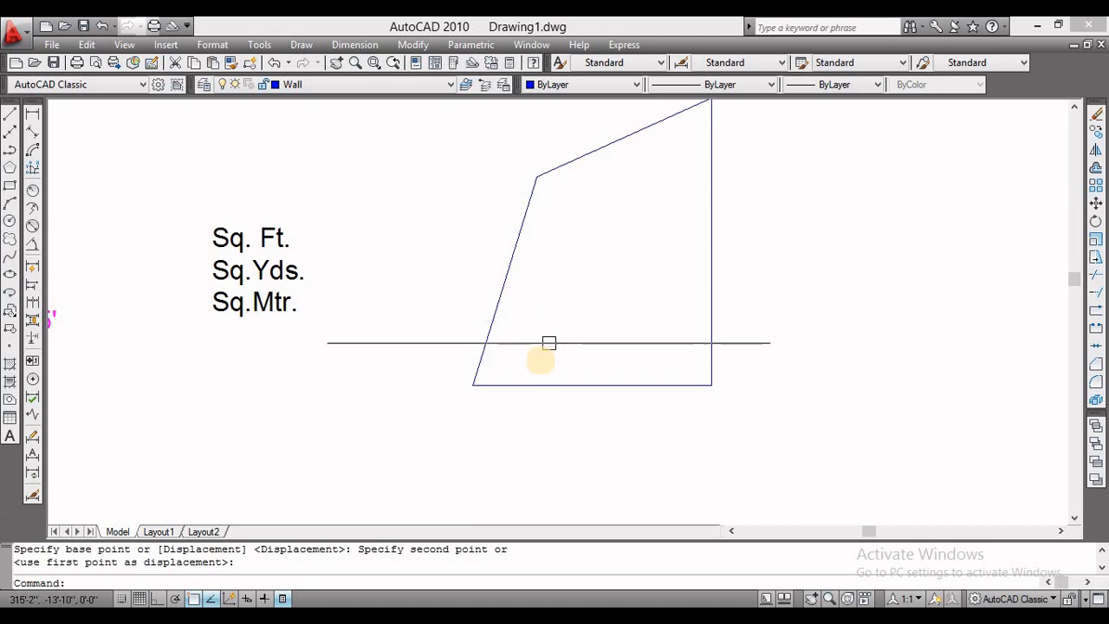
{"action": "left_click", "coordinate": [557, 205]}
{"action": "left_click", "coordinate": [477, 292]}
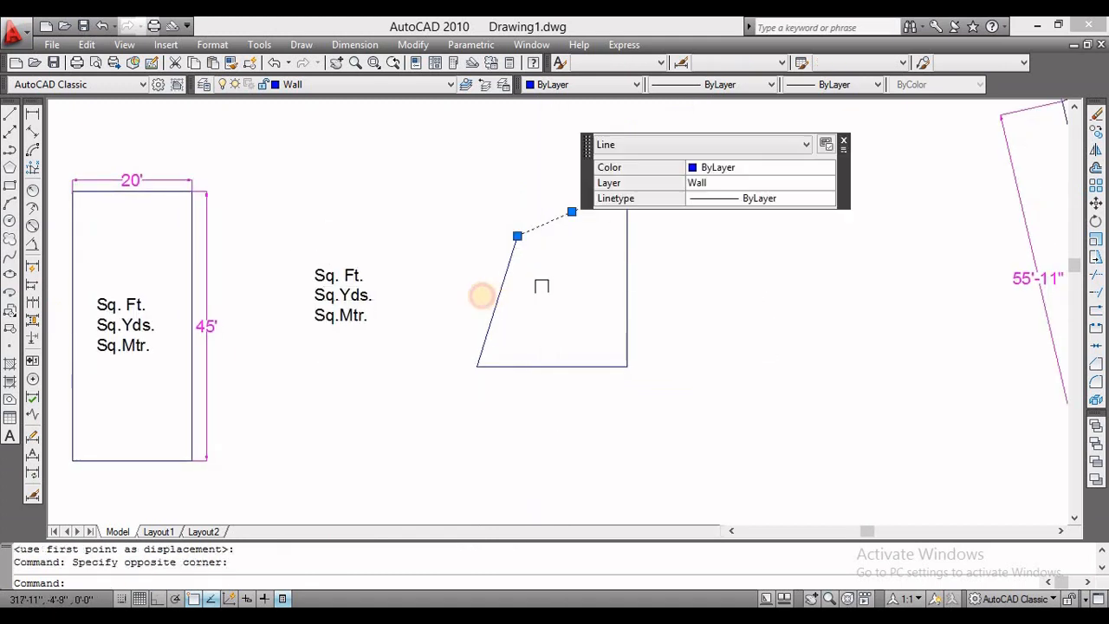
{"action": "left_click", "coordinate": [664, 302]}
{"action": "left_click", "coordinate": [596, 323]}
{"action": "left_click", "coordinate": [584, 340]}
{"action": "key", "text": "Escape"}
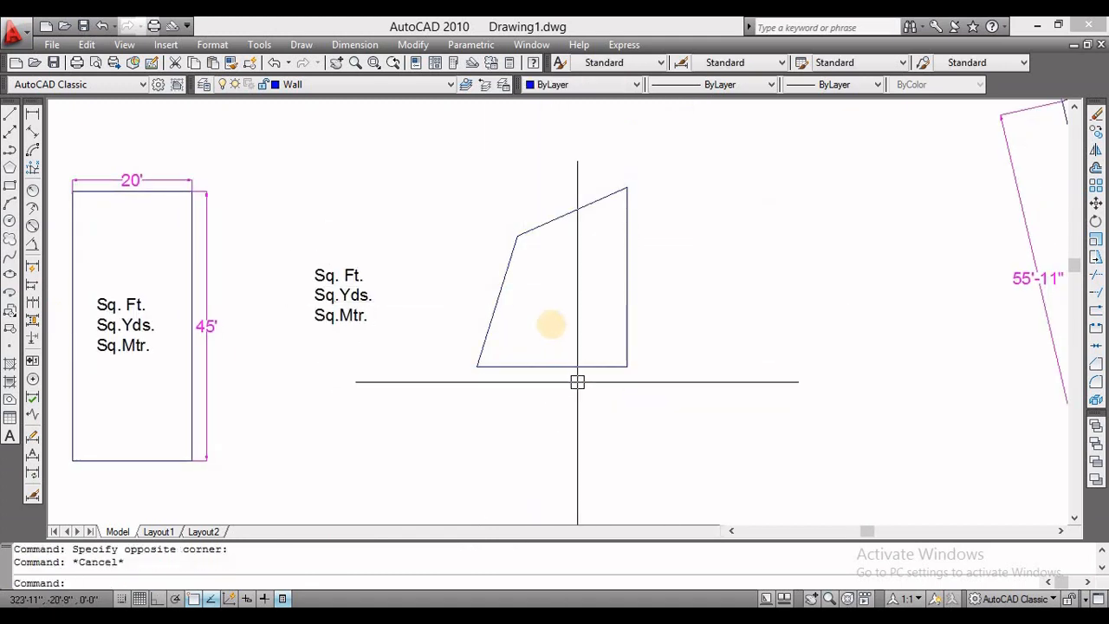
- Create a closed polyline boundary from a point picked inside the irregular plot
{"action": "middle_click_drag", "start_coordinate": [552, 323], "coordinate": [583, 337]}
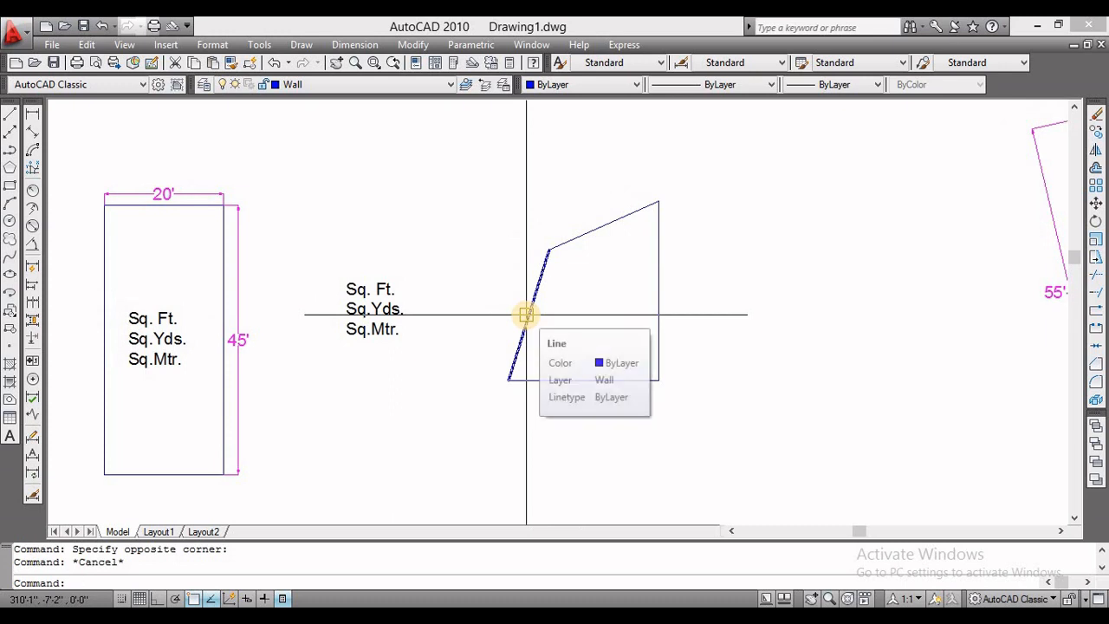
{"action": "type", "text": "bo"}
{"action": "key", "text": "Return"}
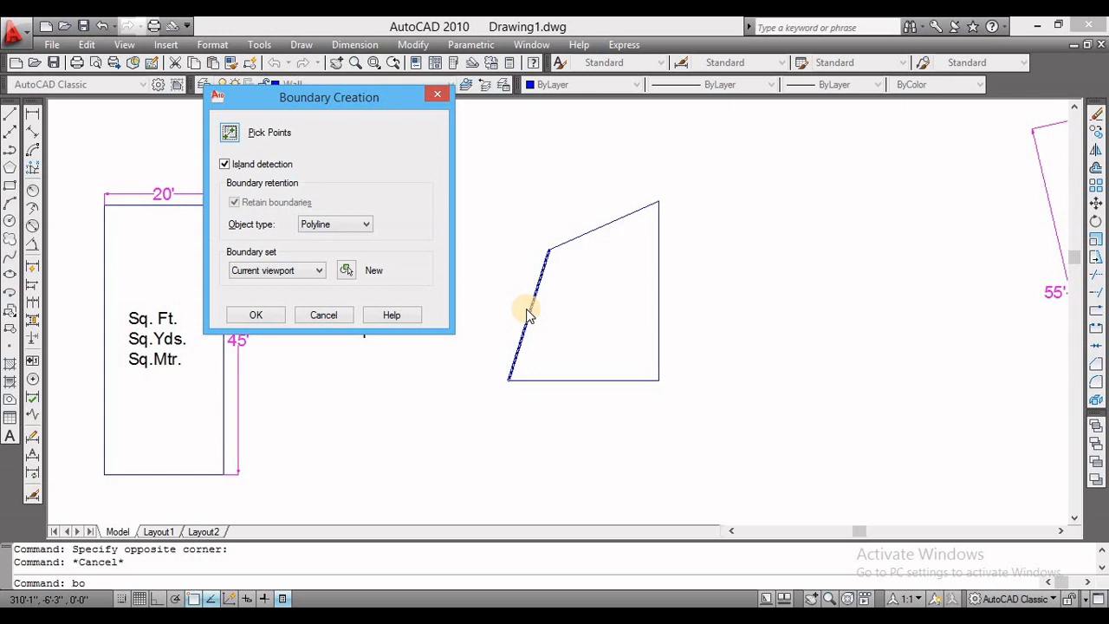
{"action": "left_click", "coordinate": [228, 137]}
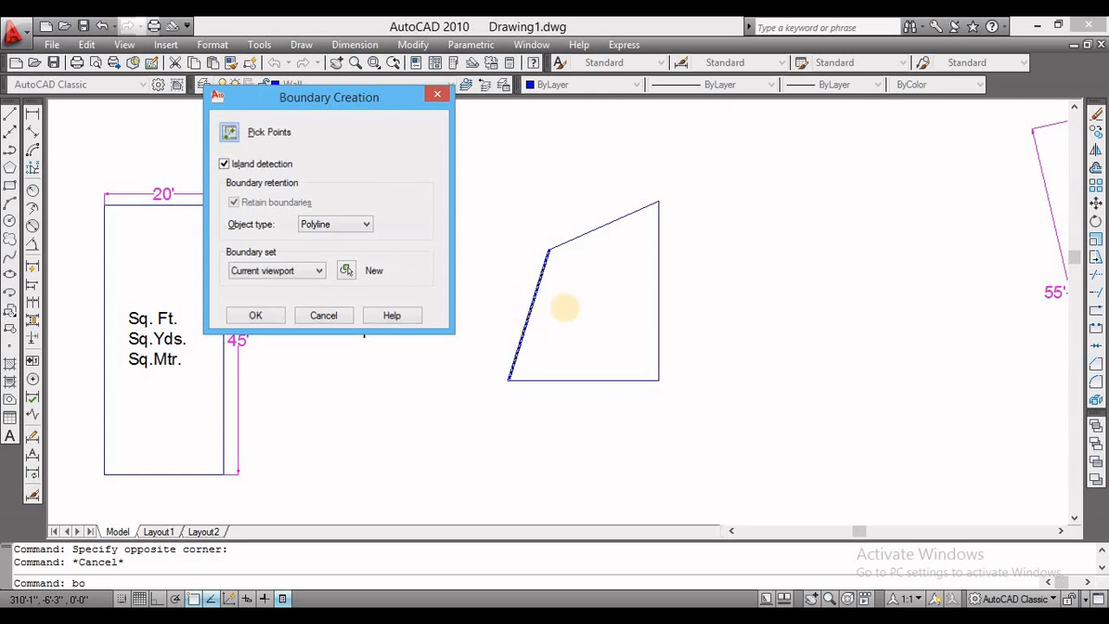
{"action": "left_click", "coordinate": [569, 315]}
{"action": "key", "text": "Return"}
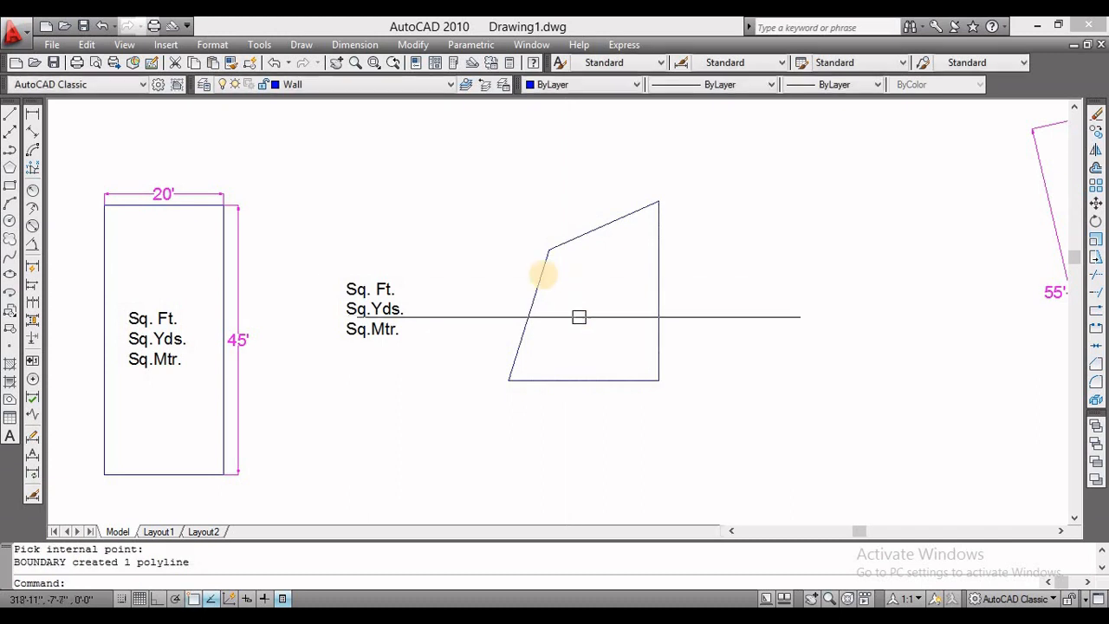
- Move the new boundary polyline to the free space just below the original irregular plot
{"action": "left_click", "coordinate": [539, 272]}
{"action": "scroll", "coordinate": [579, 306], "scroll_direction": "down", "scroll_amount": 4}
{"action": "type", "text": "m"}
{"action": "key", "text": "Return"}
{"action": "left_click", "coordinate": [616, 379]}
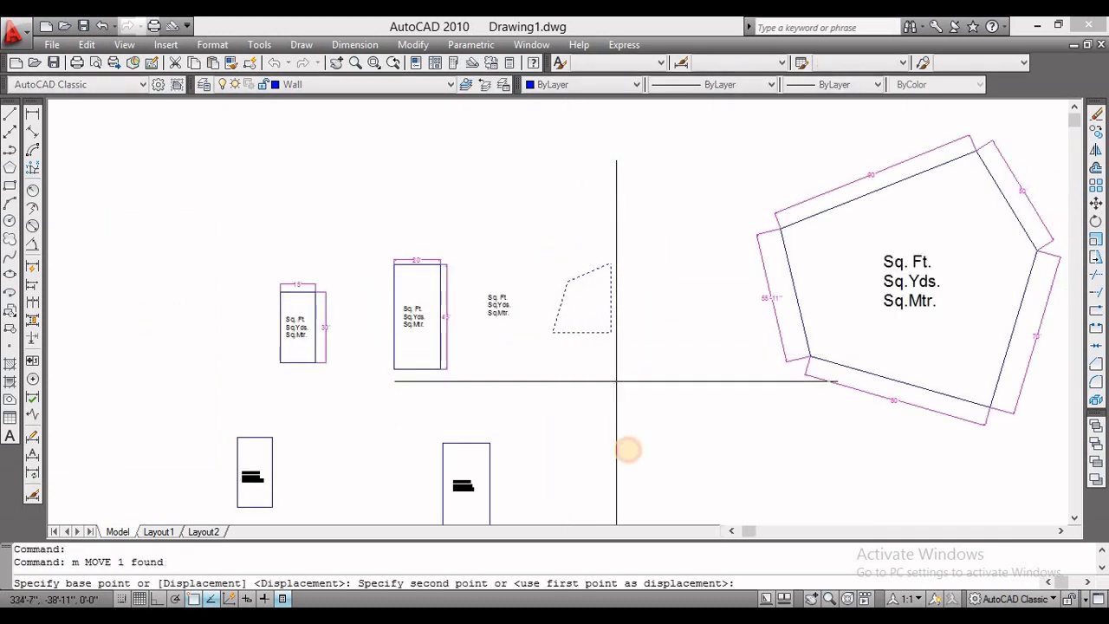
{"action": "left_click", "coordinate": [629, 460]}
{"action": "scroll", "coordinate": [616, 357], "scroll_direction": "up", "scroll_amount": 2}
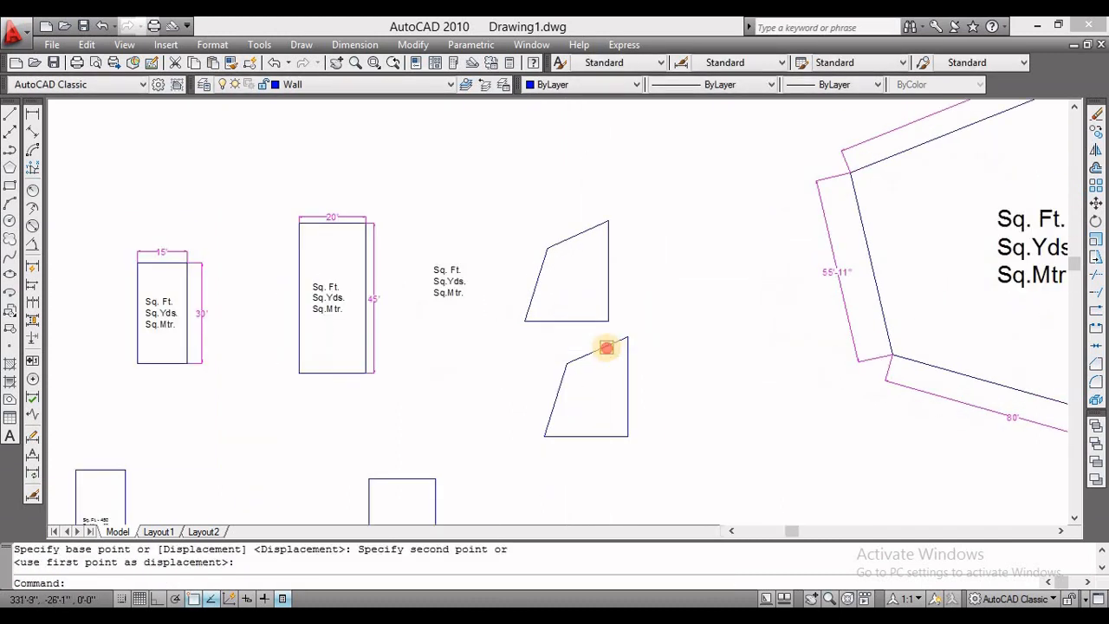
- Select the moved boundary and the original plot edges in turn to compare their object types
{"action": "left_click", "coordinate": [607, 346]}
{"action": "key", "text": "Escape"}
{"action": "left_click", "coordinate": [592, 308]}
{"action": "left_click", "coordinate": [529, 329]}
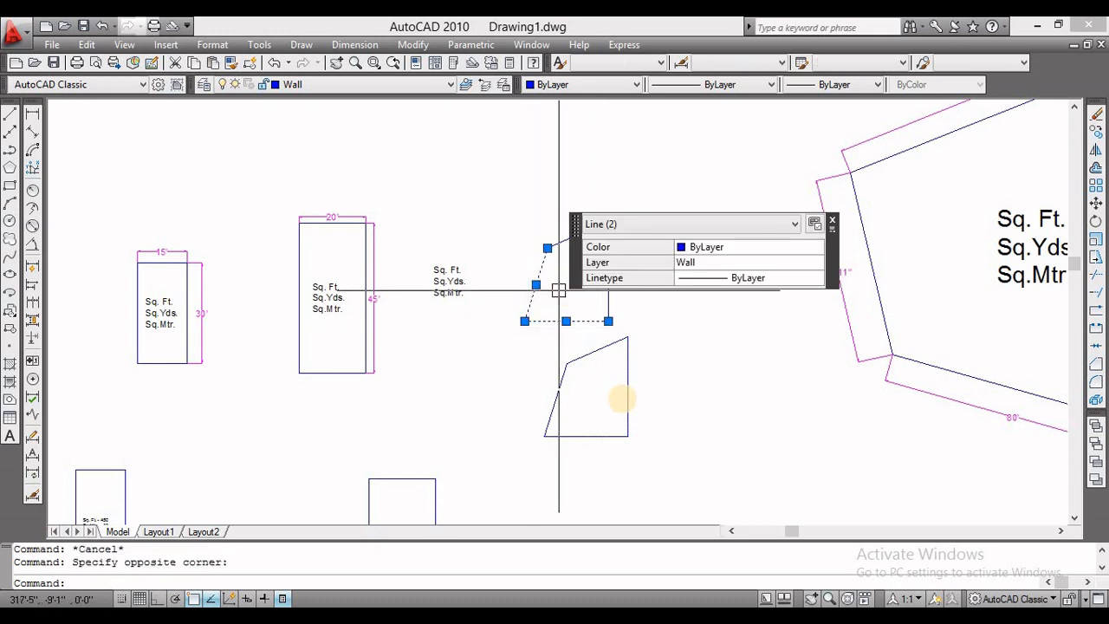
{"action": "key", "text": "Escape"}
- Measure the area of the moved boundary polyline with the Area command's Object option
{"action": "middle_click_drag", "start_coordinate": [624, 379], "coordinate": [620, 310]}
{"action": "scroll", "coordinate": [586, 317], "scroll_direction": "up", "scroll_amount": 2}
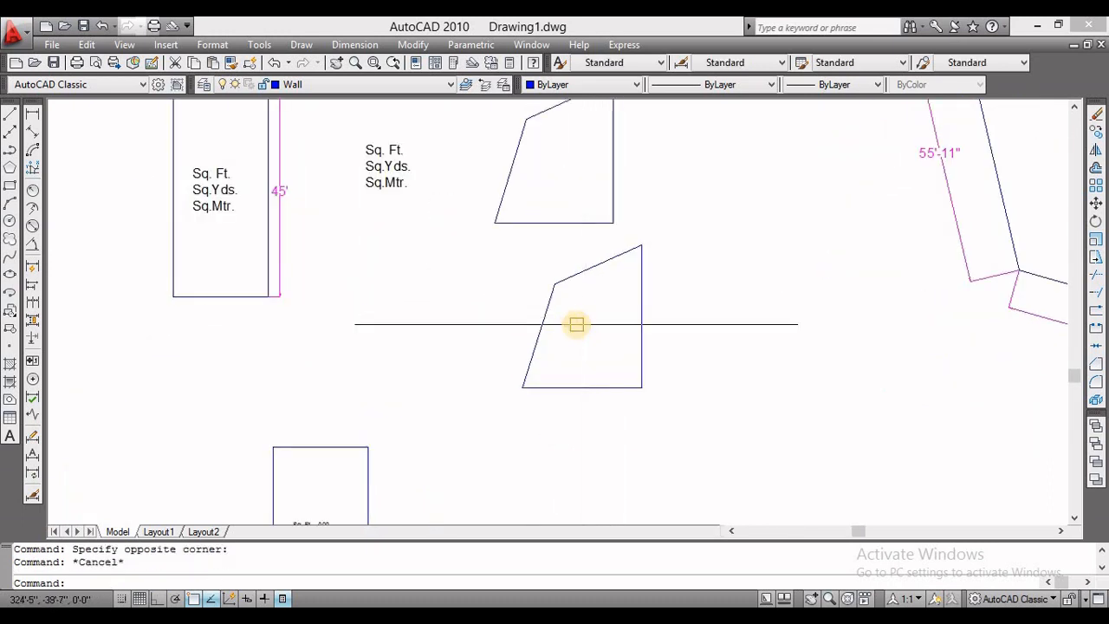
{"action": "type", "text": "aa"}
{"action": "key", "text": "Return"}
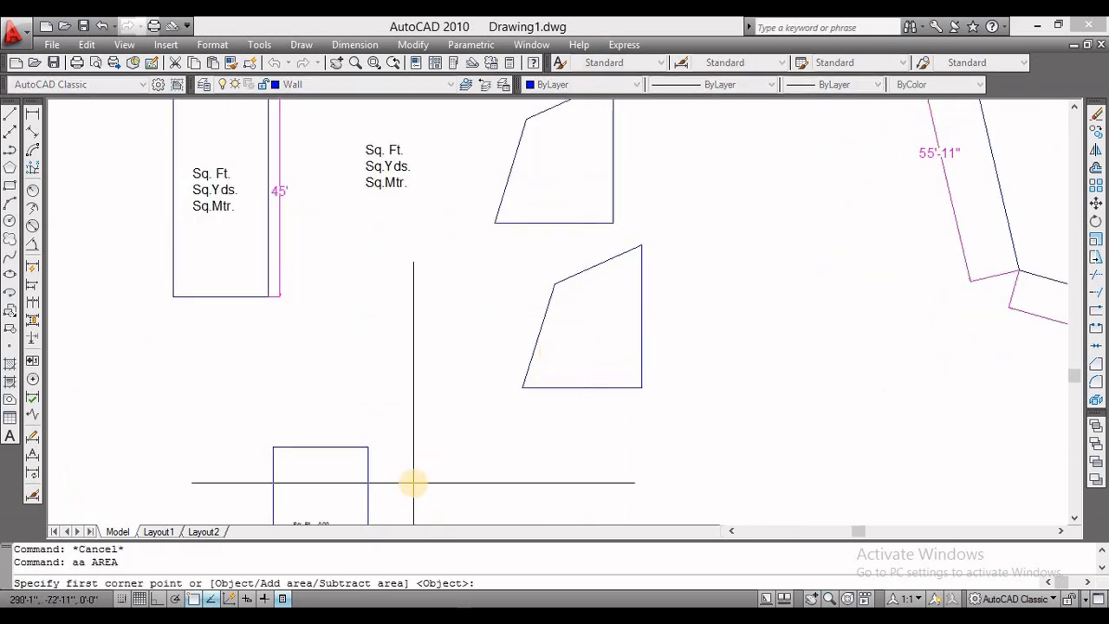
{"action": "type", "text": "o"}
{"action": "key", "text": "Return"}
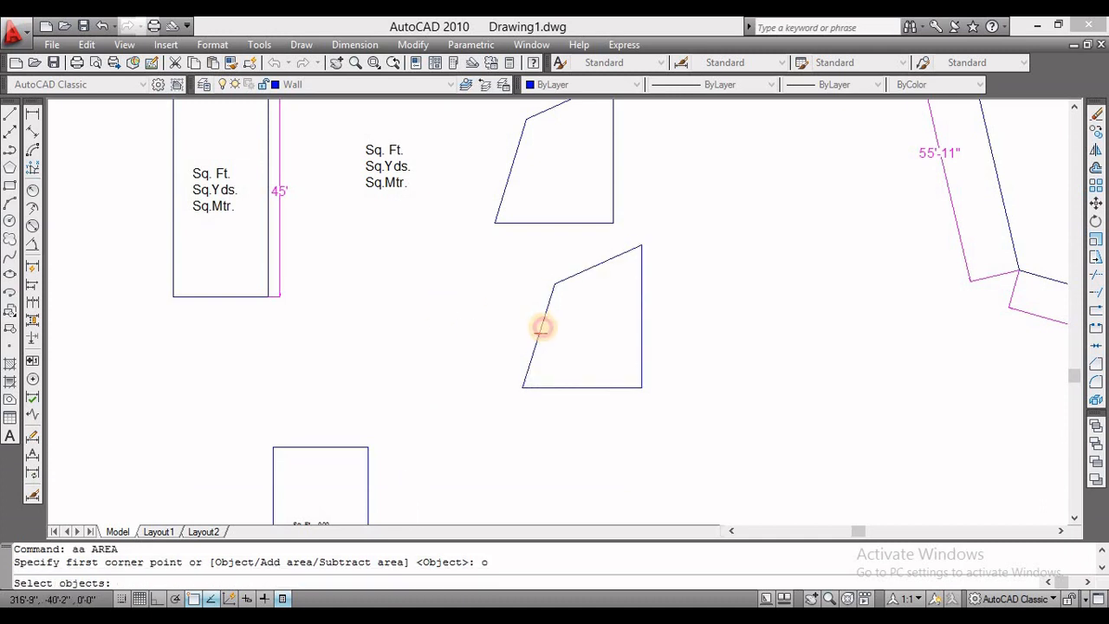
{"action": "left_click", "coordinate": [539, 325]}
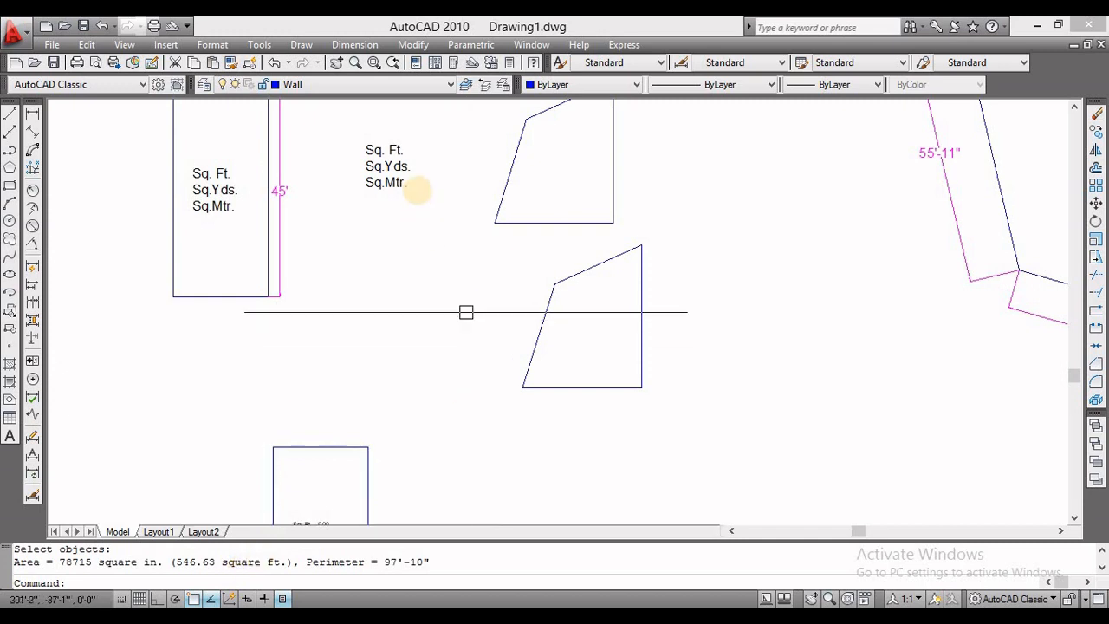
- Add 546.63 as the Sq. Ft. value in the irregular plot's label and widen the text box to keep it on one line
{"action": "left_click", "coordinate": [403, 171]}
{"action": "double_click", "coordinate": [405, 151]}
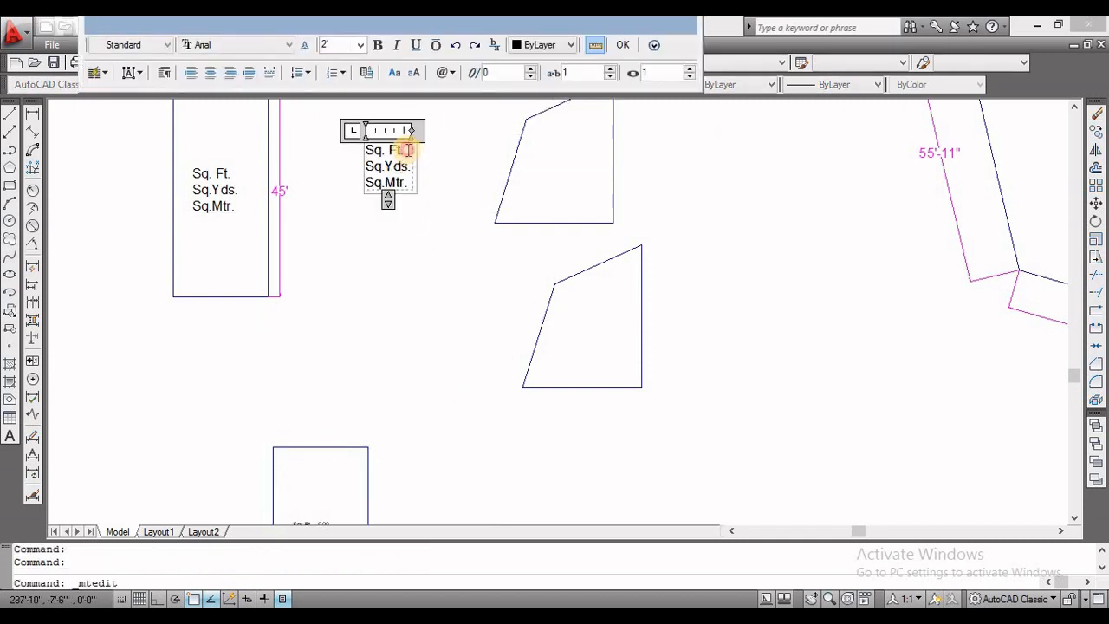
{"action": "scroll", "coordinate": [373, 139], "scroll_direction": "up", "scroll_amount": 5}
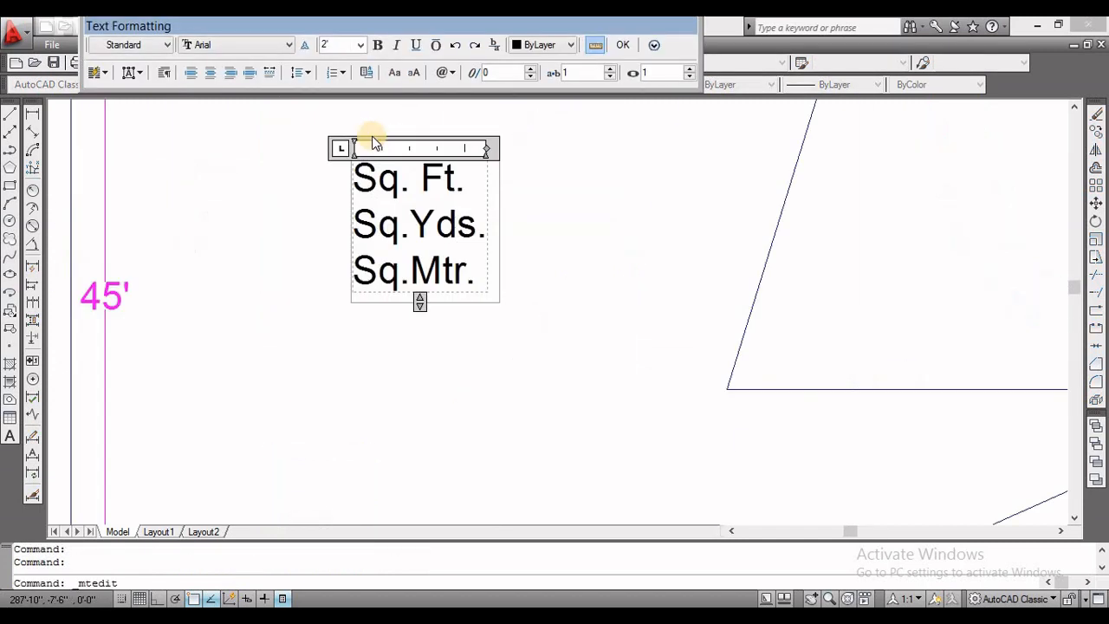
{"action": "key", "text": "Return"}
{"action": "type", "text": "54"}
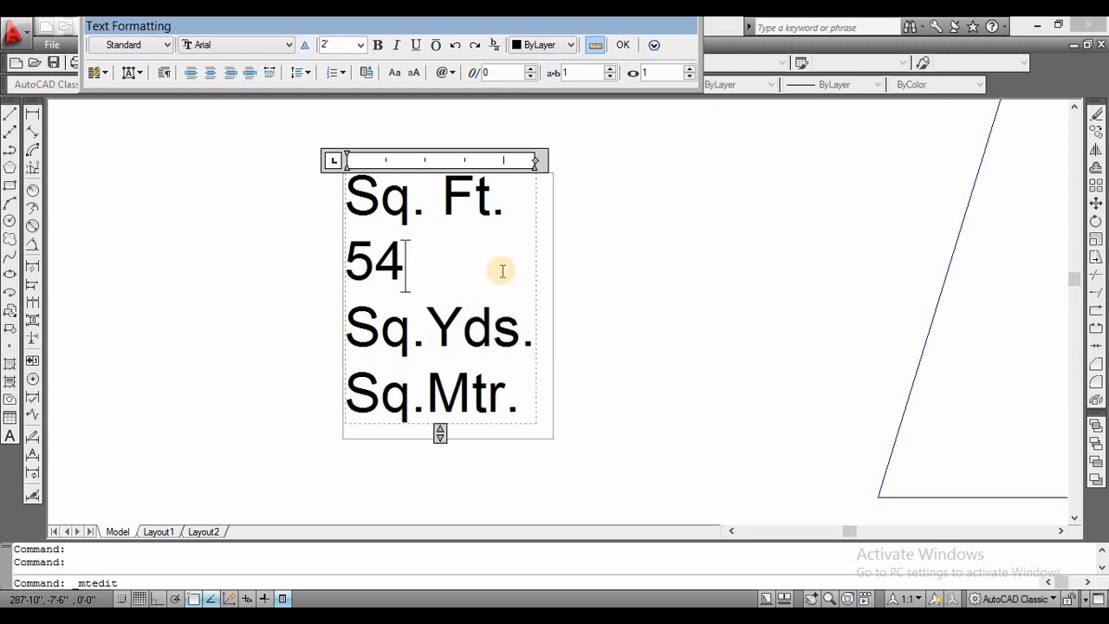
{"action": "type", "text": "6.63"}
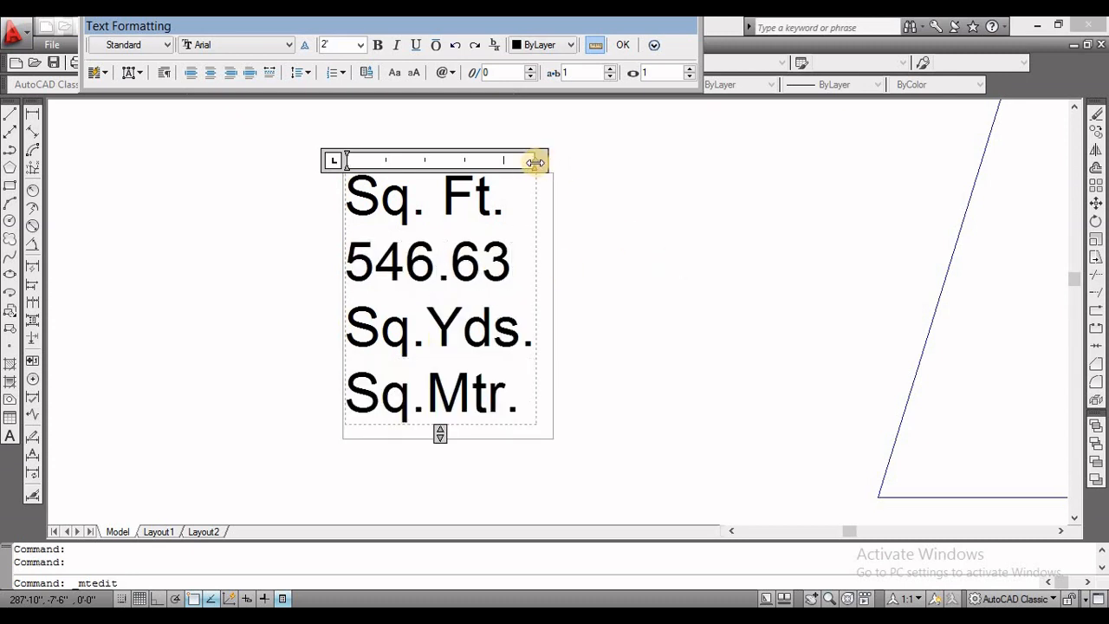
{"action": "left_click_drag", "start_coordinate": [535, 162], "coordinate": [736, 162]}
{"action": "left_click", "coordinate": [782, 201]}
{"action": "scroll", "coordinate": [574, 297], "scroll_direction": "down", "scroll_amount": 5}
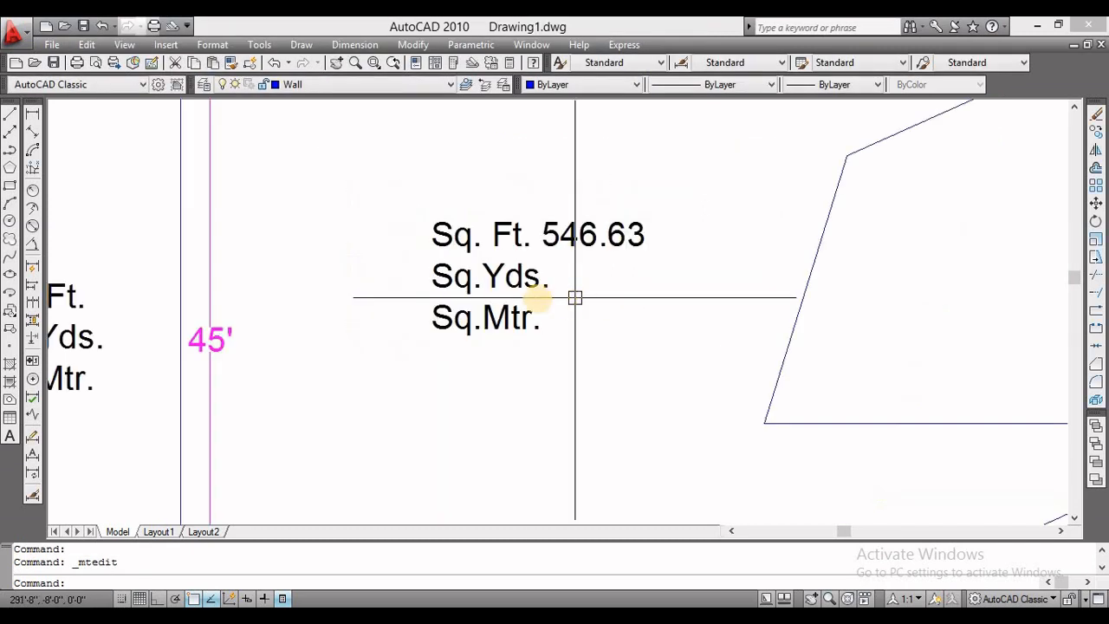
- Convert the irregular plot's area to square yards by calculating 546.63/9 in QuickCalc
{"action": "left_click", "coordinate": [510, 64]}
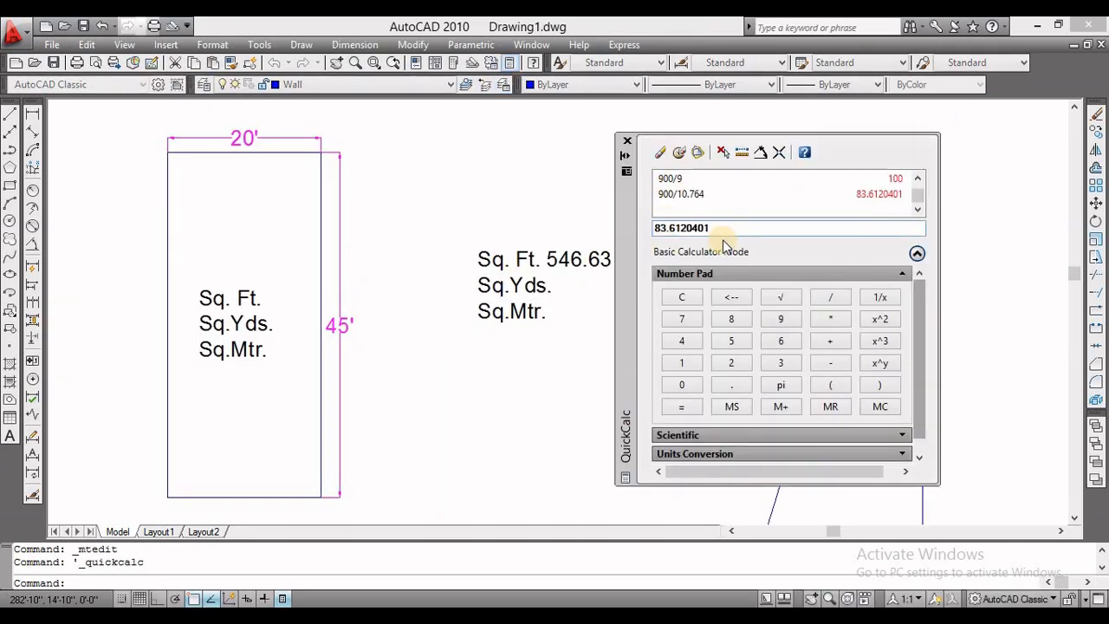
{"action": "left_click", "coordinate": [730, 343]}
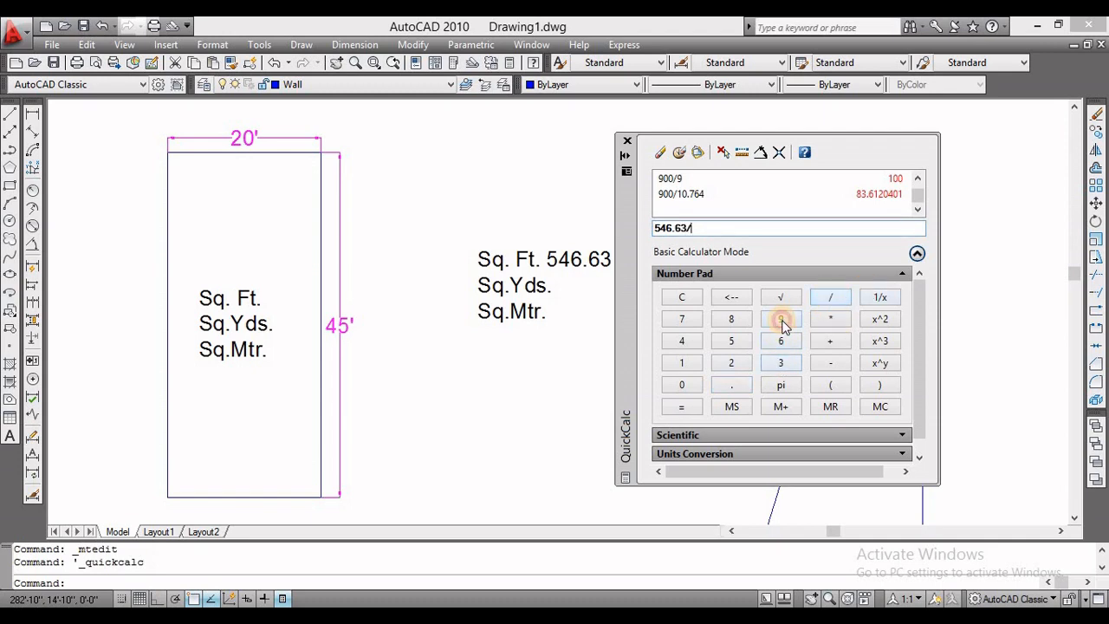
{"action": "left_click", "coordinate": [682, 407]}
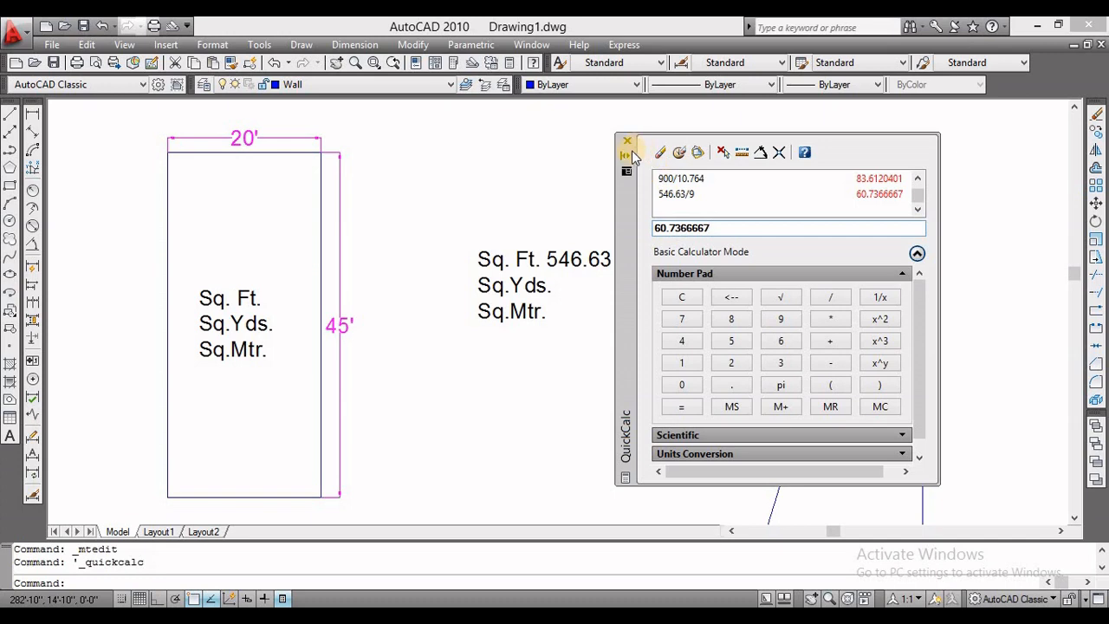
- Add - 60.73 as the Sq.Yds. value in the irregular plot's label
{"action": "left_click", "coordinate": [538, 287]}
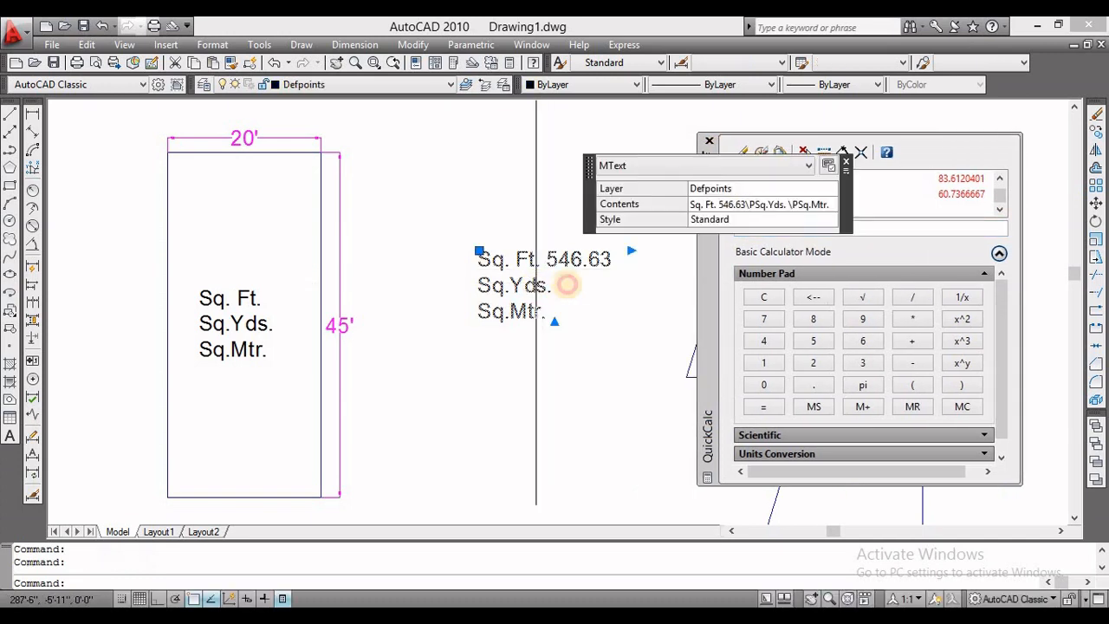
{"action": "double_click", "coordinate": [560, 283]}
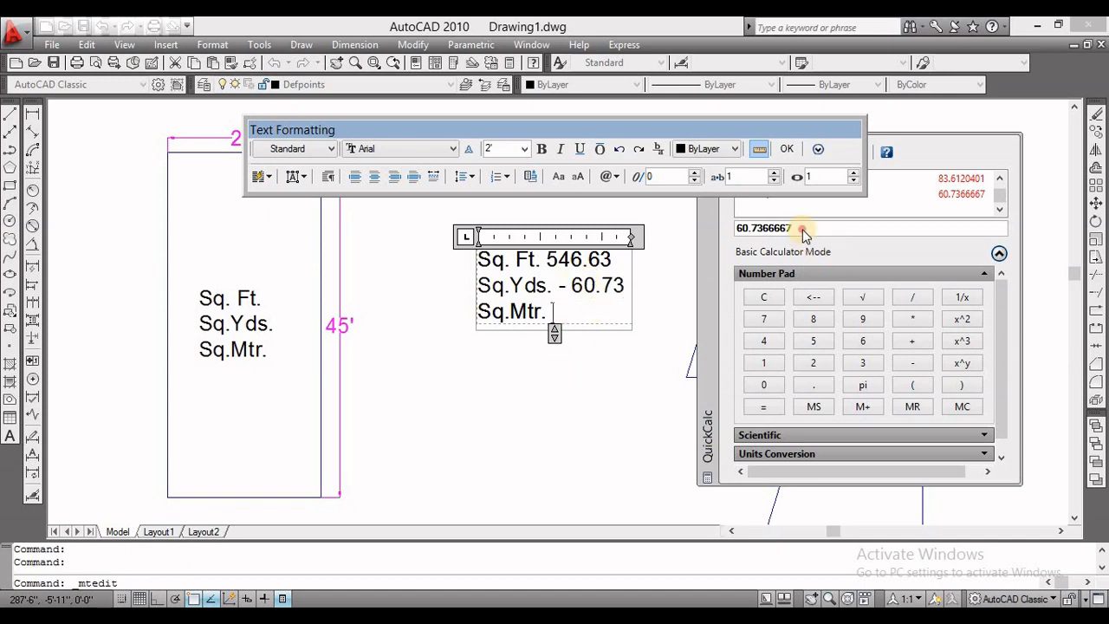
{"action": "left_click", "coordinate": [687, 263]}
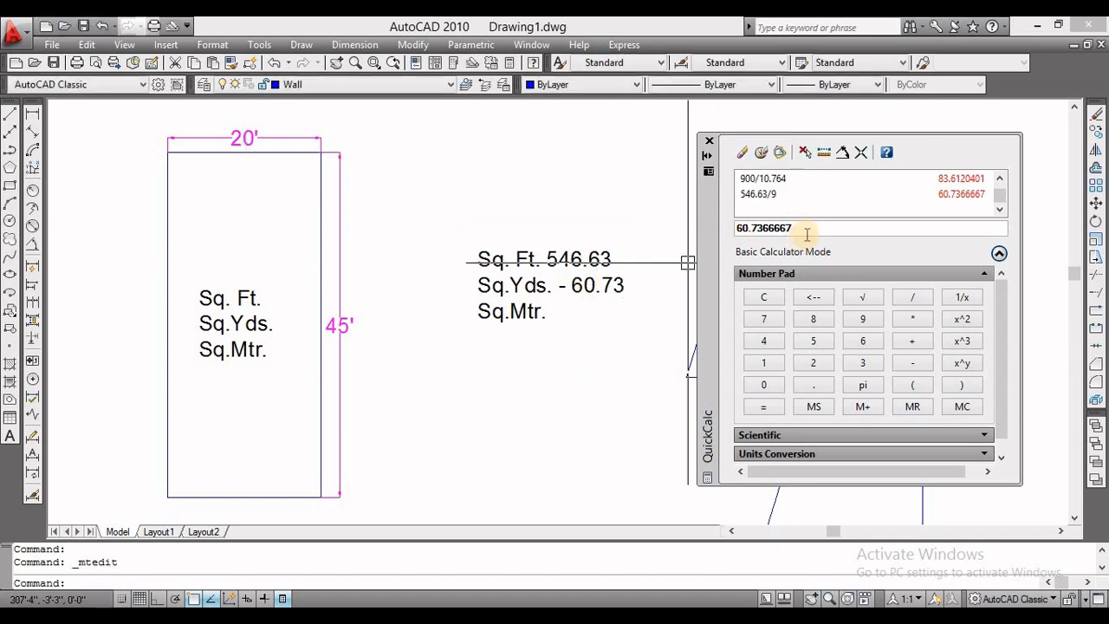
- Convert the irregular plot's area to square metres by calculating 546.63/10.764 in QuickCalc
{"action": "double_click", "coordinate": [719, 228]}
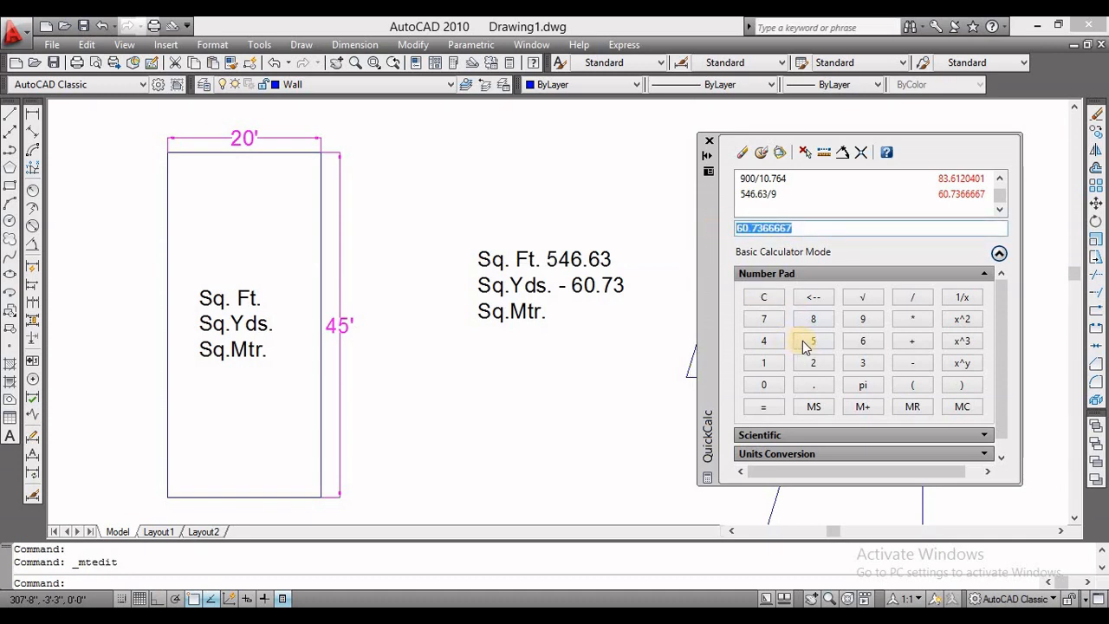
{"action": "left_click", "coordinate": [806, 343]}
{"action": "left_click", "coordinate": [765, 341]}
{"action": "left_click", "coordinate": [861, 338]}
{"action": "left_click", "coordinate": [815, 383]}
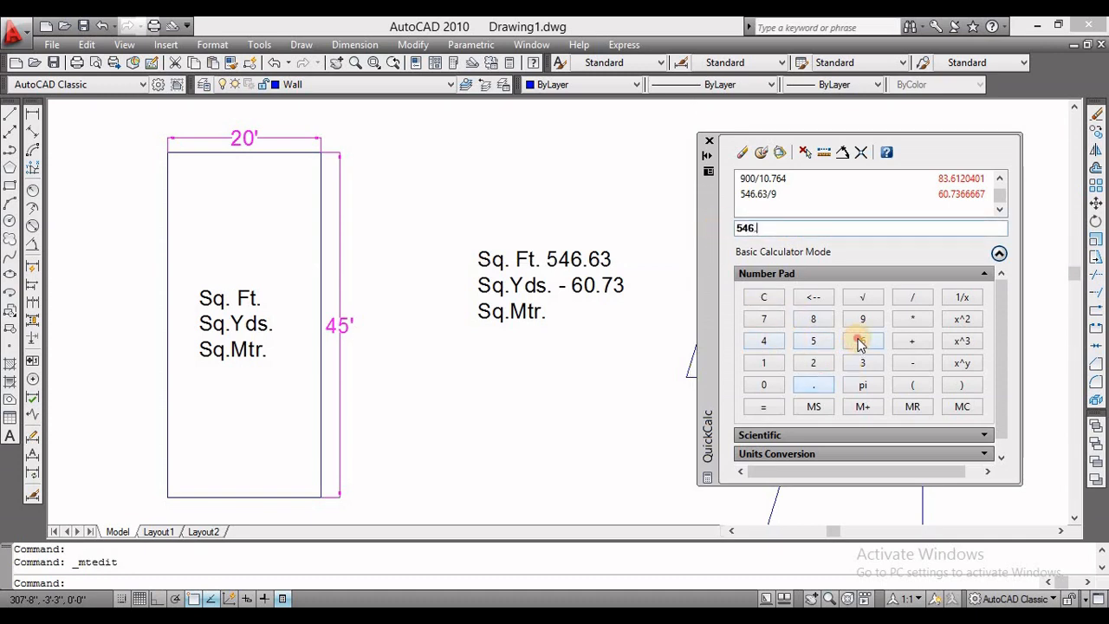
{"action": "left_click", "coordinate": [861, 341]}
{"action": "left_click", "coordinate": [862, 363]}
{"action": "left_click", "coordinate": [912, 297]}
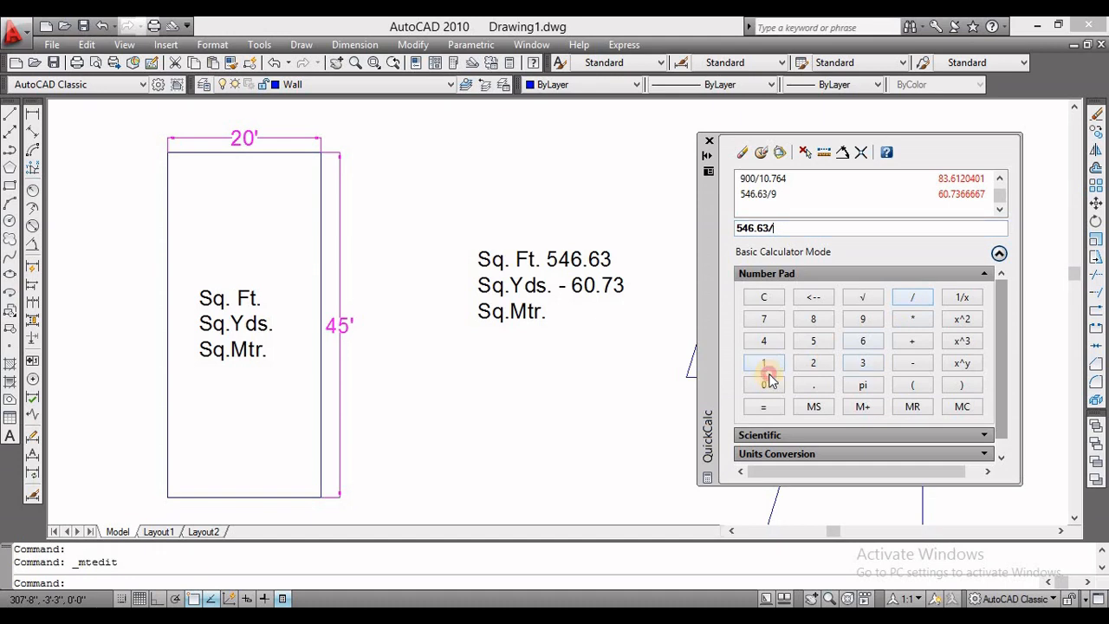
{"action": "left_click", "coordinate": [764, 364]}
{"action": "left_click", "coordinate": [765, 384]}
{"action": "left_click", "coordinate": [814, 385]}
{"action": "left_click", "coordinate": [764, 319]}
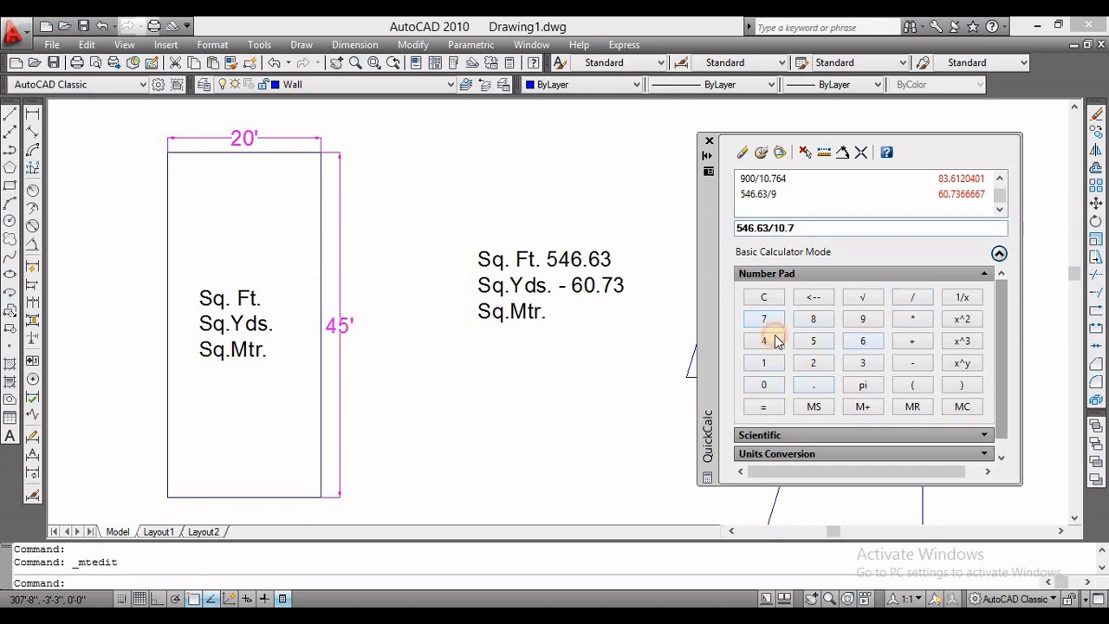
{"action": "left_click", "coordinate": [862, 341]}
{"action": "left_click", "coordinate": [764, 340]}
{"action": "left_click", "coordinate": [761, 407]}
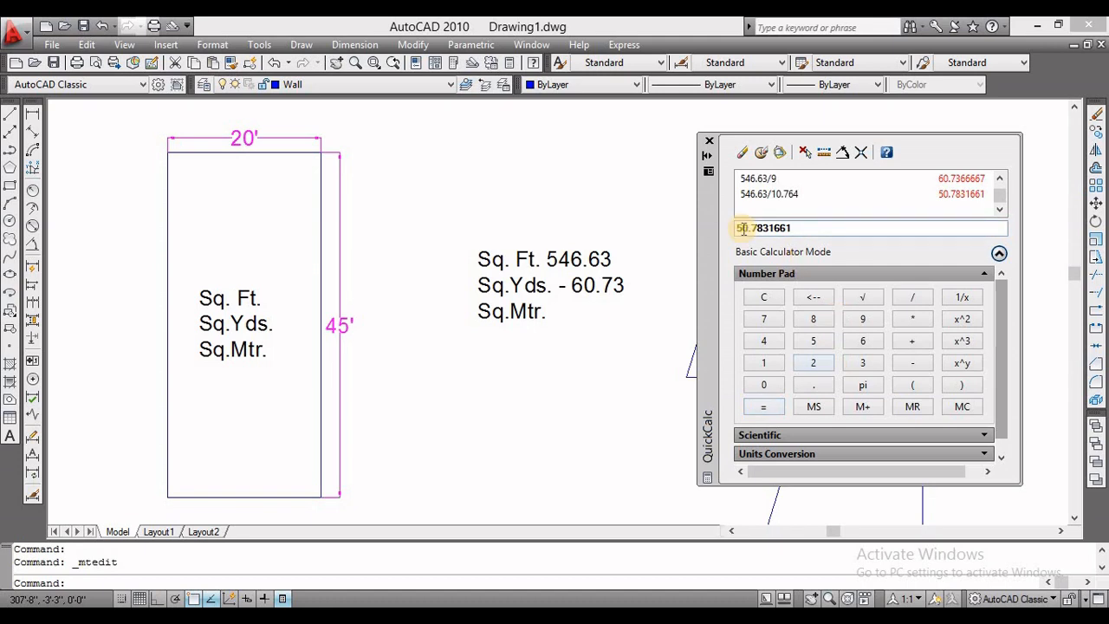
- Add - 50.78 as the Sq.Mtr. value in the irregular plot's label and close QuickCalc
{"action": "left_click", "coordinate": [568, 310]}
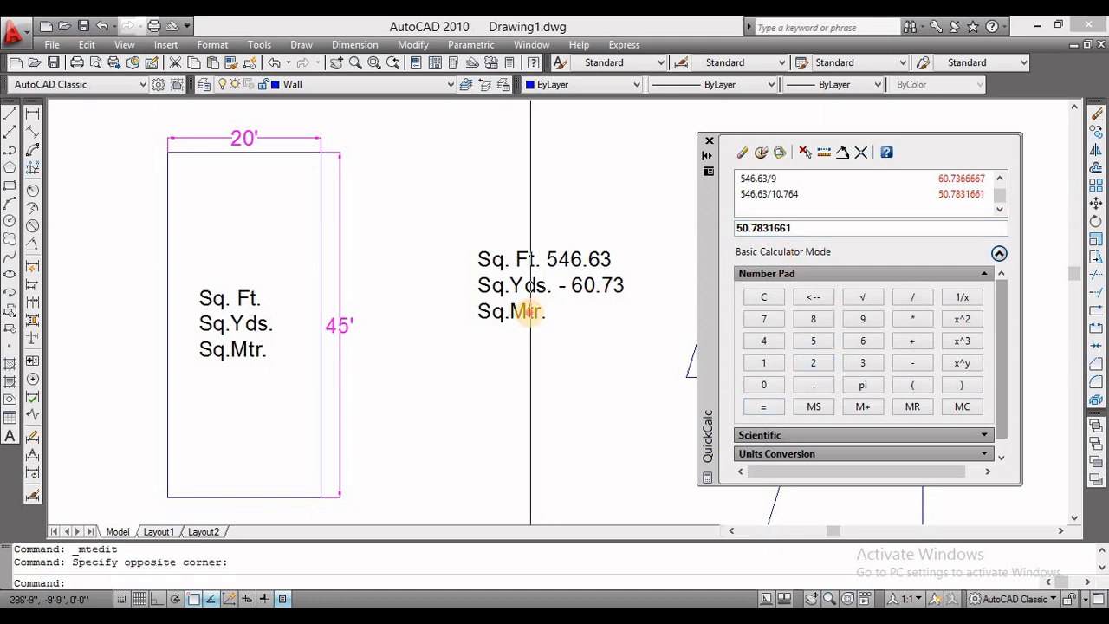
{"action": "left_click", "coordinate": [555, 310]}
{"action": "double_click", "coordinate": [558, 310]}
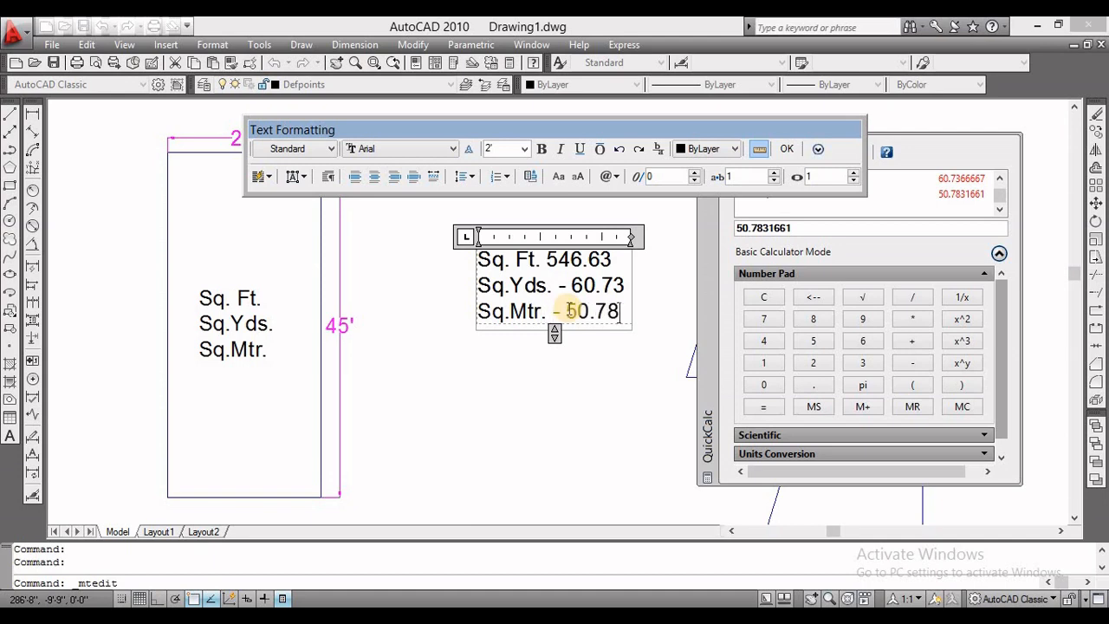
{"action": "left_click", "coordinate": [601, 372]}
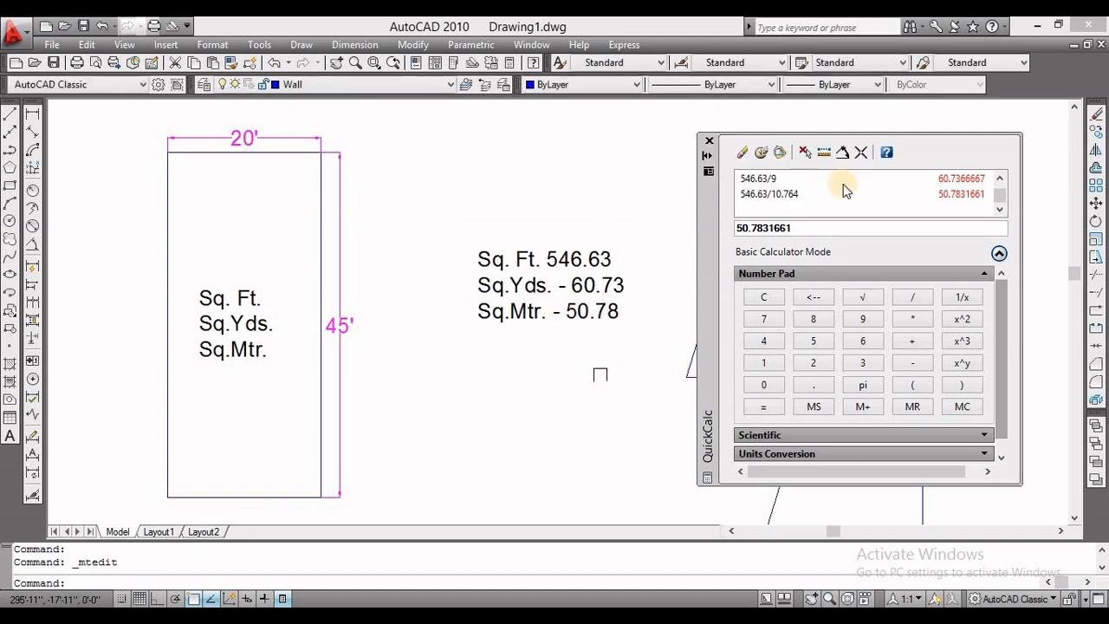
{"action": "left_click", "coordinate": [708, 142]}
- Move the completed area label inside the lower irregular four-sided plot outline
{"action": "scroll", "coordinate": [452, 267], "scroll_direction": "down", "scroll_amount": 4}
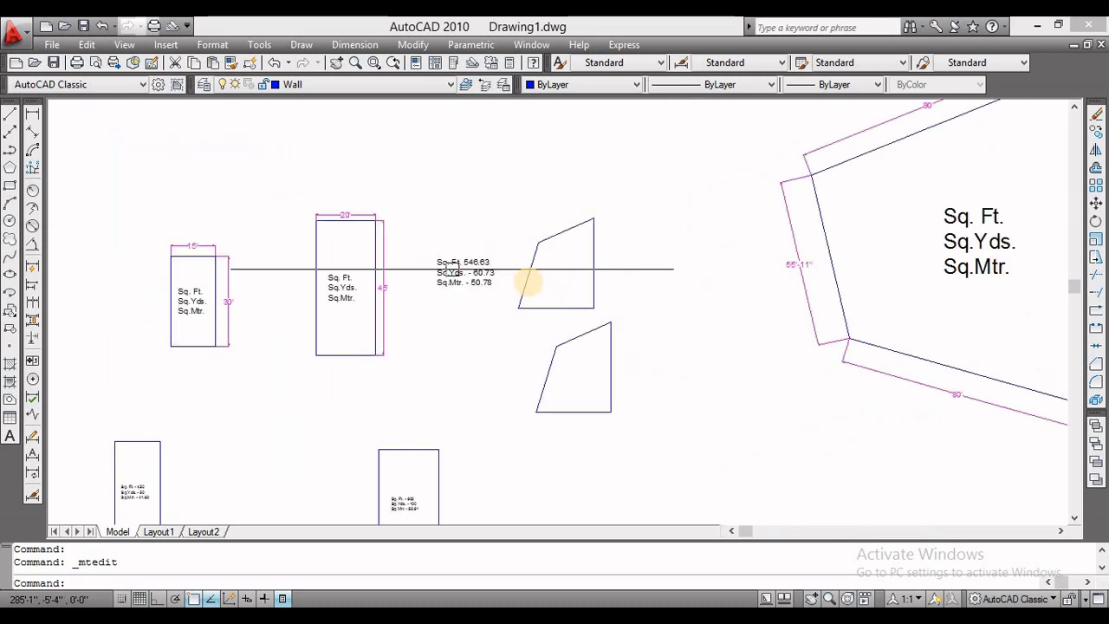
{"action": "middle_click_drag", "start_coordinate": [540, 322], "coordinate": [510, 251]}
{"action": "left_click", "coordinate": [430, 201]}
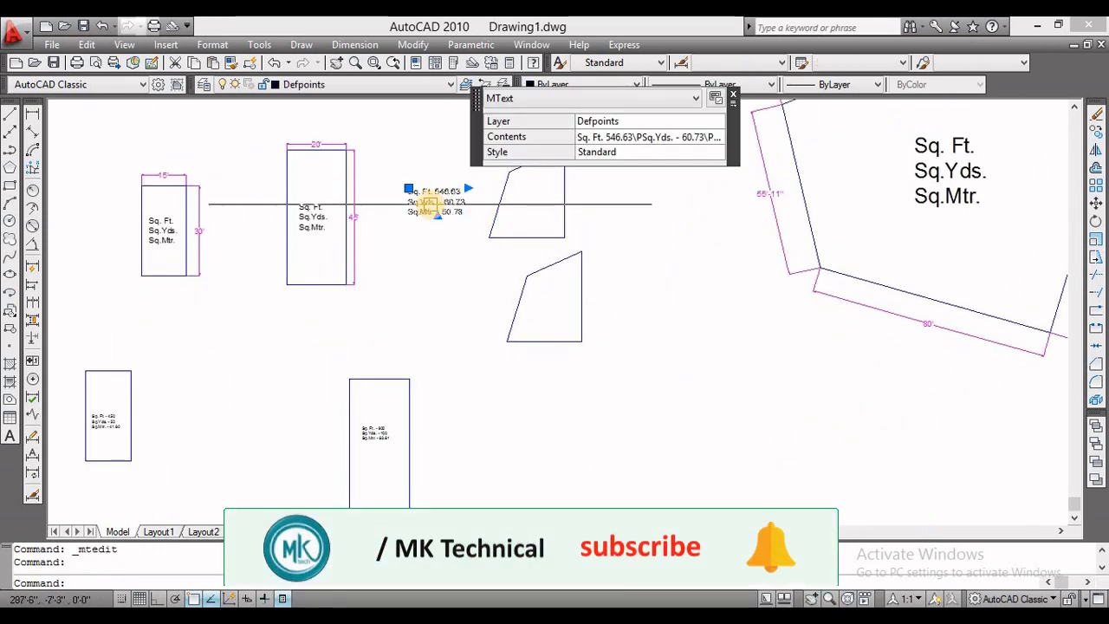
{"action": "type", "text": "m"}
{"action": "key", "text": "Return"}
{"action": "left_click", "coordinate": [532, 334]}
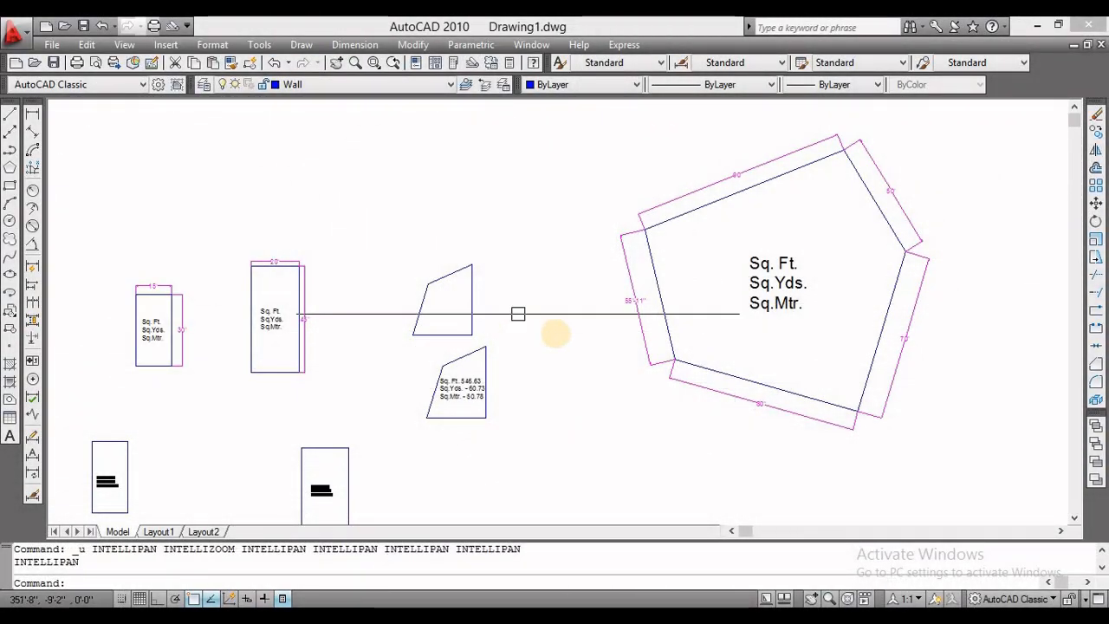
- Erase all the dimensions around the large five-sided plot, keeping its outline and area label
{"action": "middle_click_drag", "start_coordinate": [517, 314], "coordinate": [403, 335]}
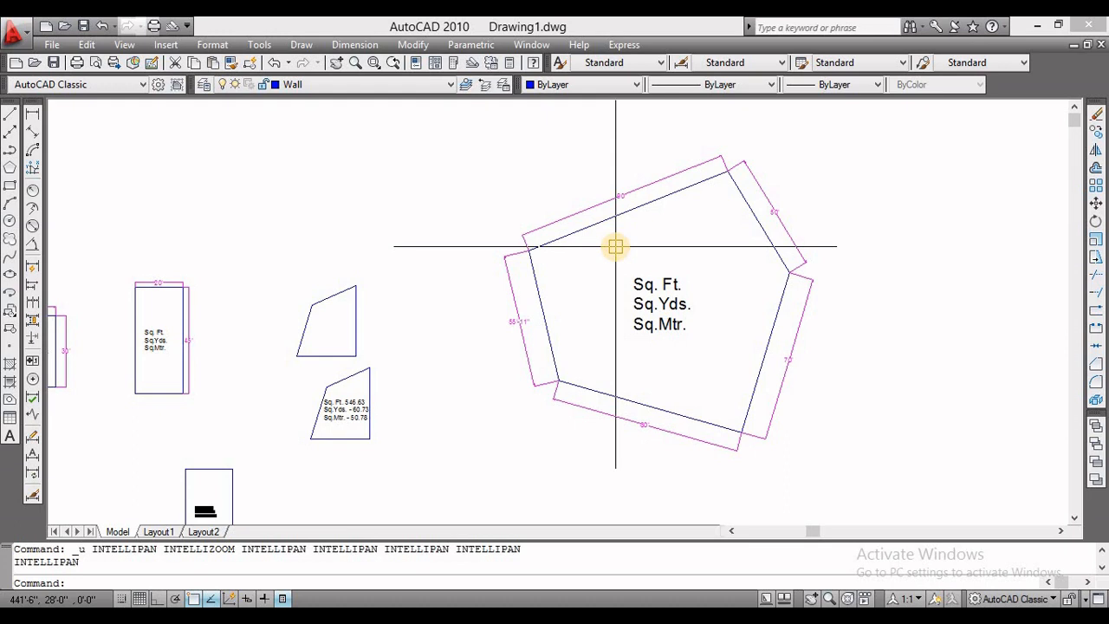
{"action": "left_click", "coordinate": [599, 200]}
{"action": "type", "text": "e"}
{"action": "key", "text": "Return"}
{"action": "left_click", "coordinate": [517, 322]}
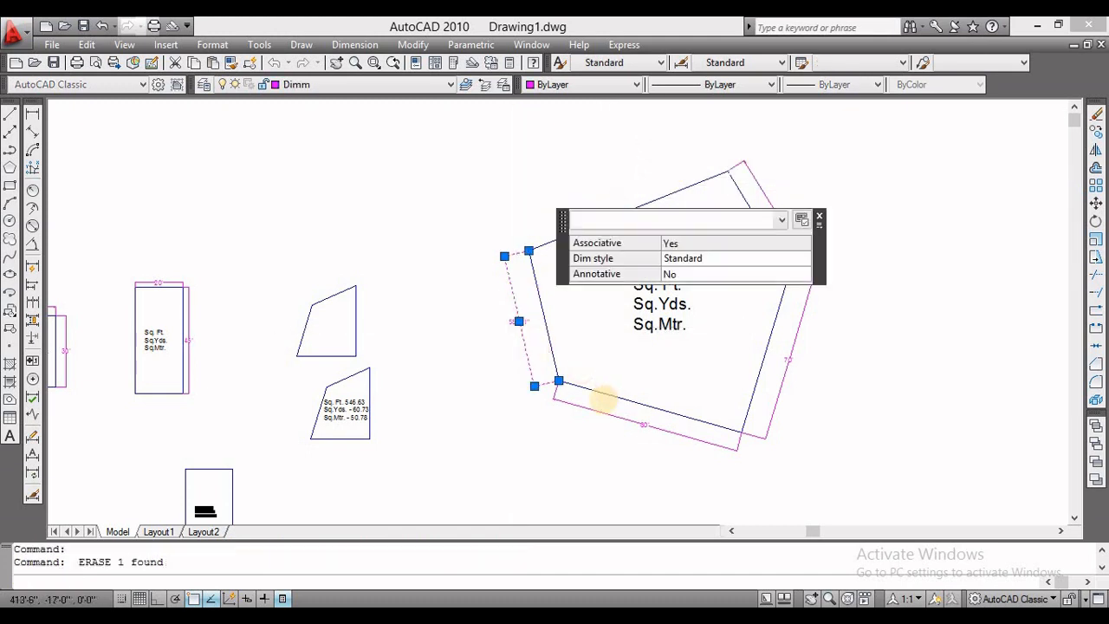
{"action": "key", "text": "Return"}
{"action": "left_click", "coordinate": [779, 379]}
{"action": "key", "text": "Return"}
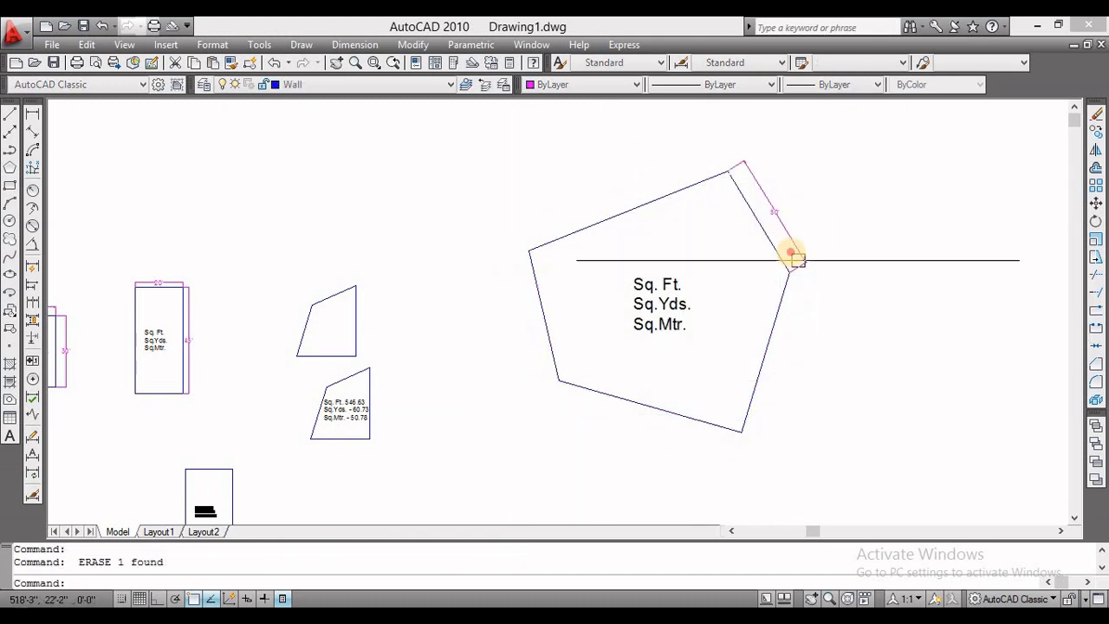
{"action": "left_click", "coordinate": [792, 250]}
{"action": "key", "text": "Return"}
{"action": "left_click", "coordinate": [675, 284]}
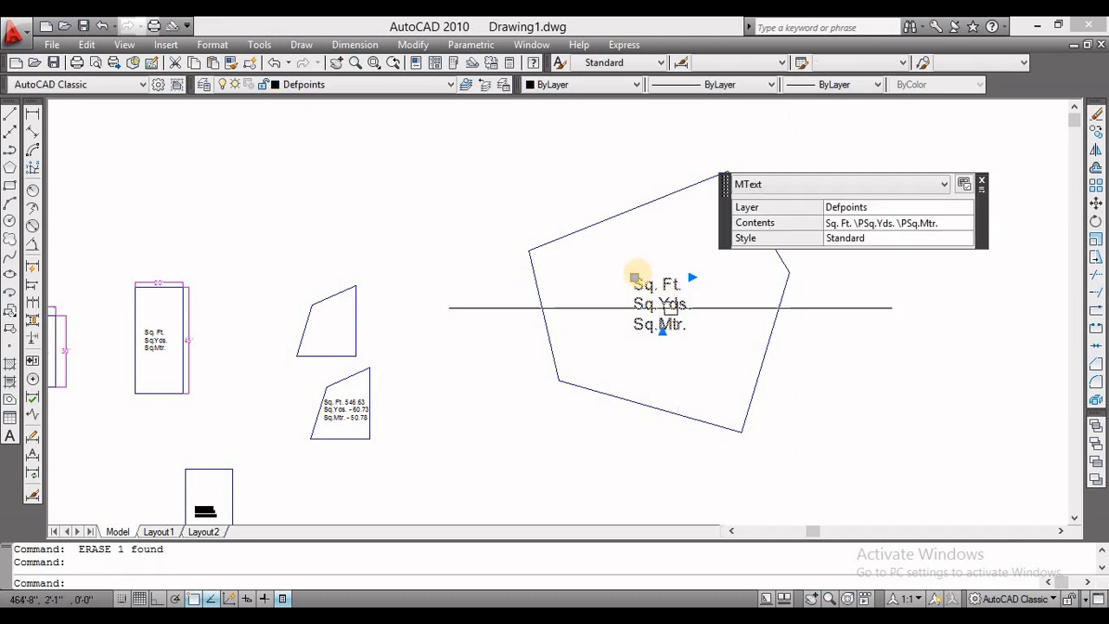
{"action": "key", "text": "Escape"}
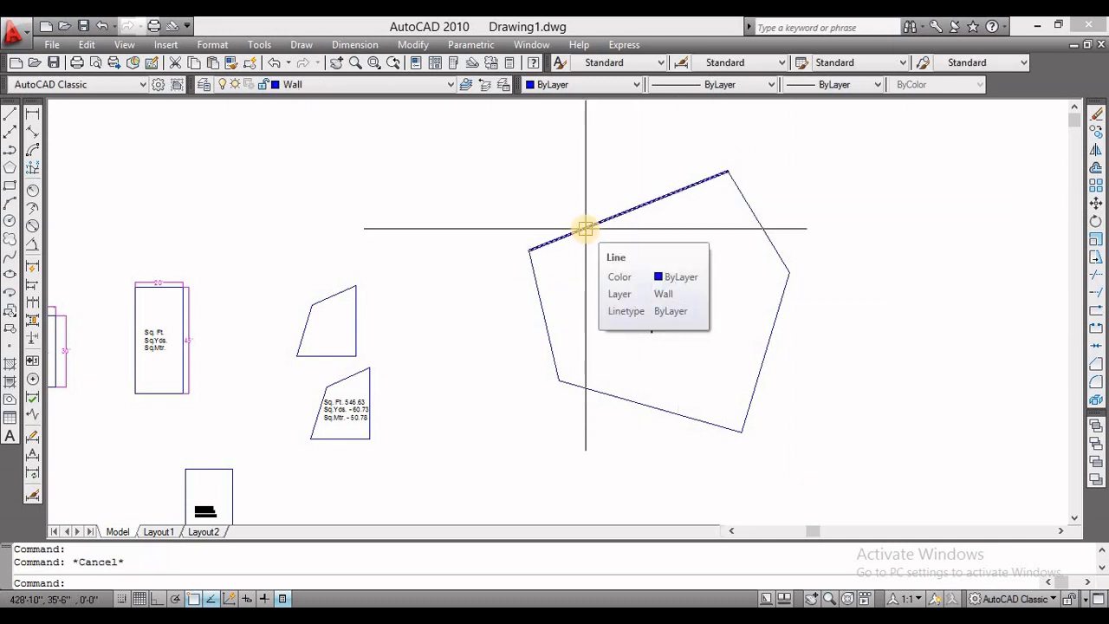
- Create a closed boundary polyline from the five-sided plot by picking a point inside its outline
{"action": "type", "text": "bo"}
{"action": "key", "text": "Return"}
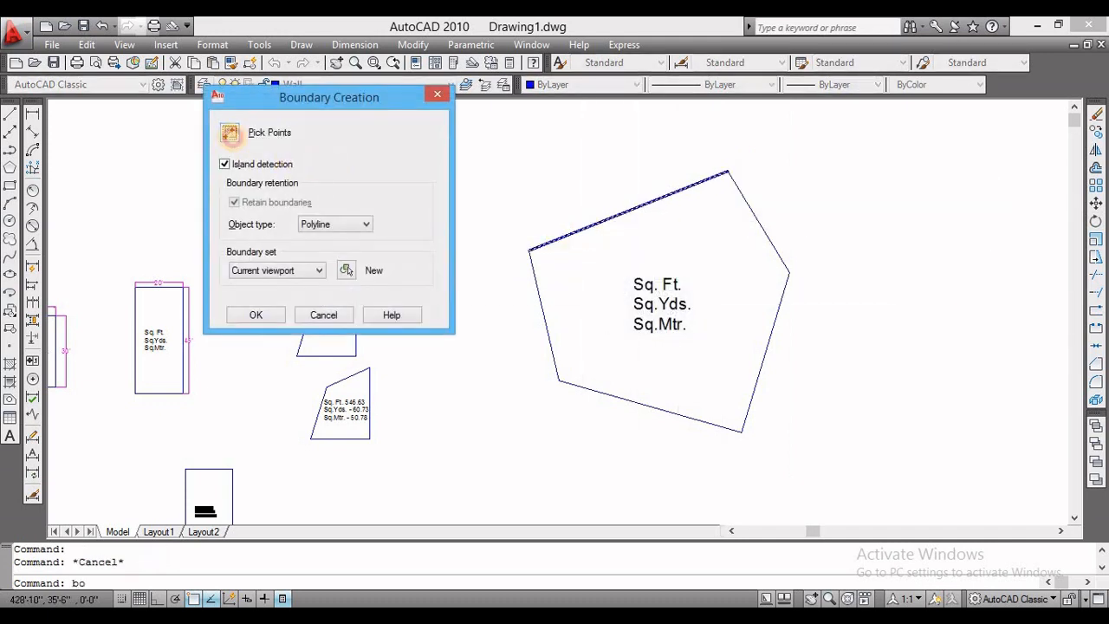
{"action": "left_click", "coordinate": [223, 131]}
{"action": "left_click", "coordinate": [559, 270]}
{"action": "key", "text": "Return"}
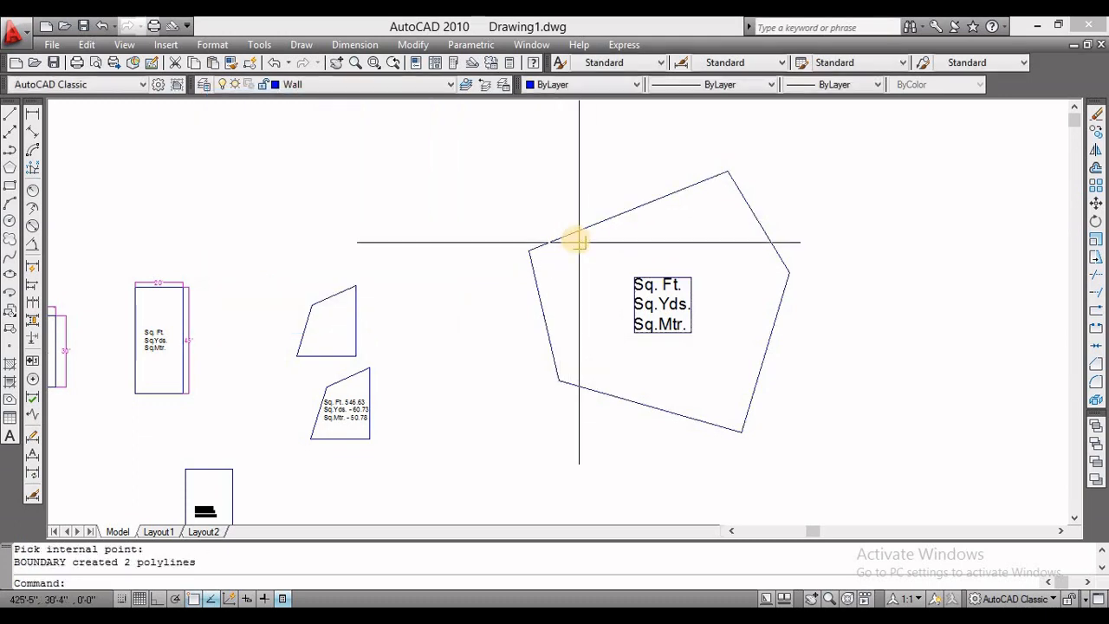
- Move the five-sided boundary polyline to the empty space right of the original outline and check that it is one object
{"action": "left_click", "coordinate": [572, 237]}
{"action": "type", "text": "m"}
{"action": "key", "text": "Return"}
{"action": "left_click", "coordinate": [624, 376]}
{"action": "middle_click_drag", "start_coordinate": [935, 376], "coordinate": [651, 376]}
{"action": "left_click", "coordinate": [751, 359]}
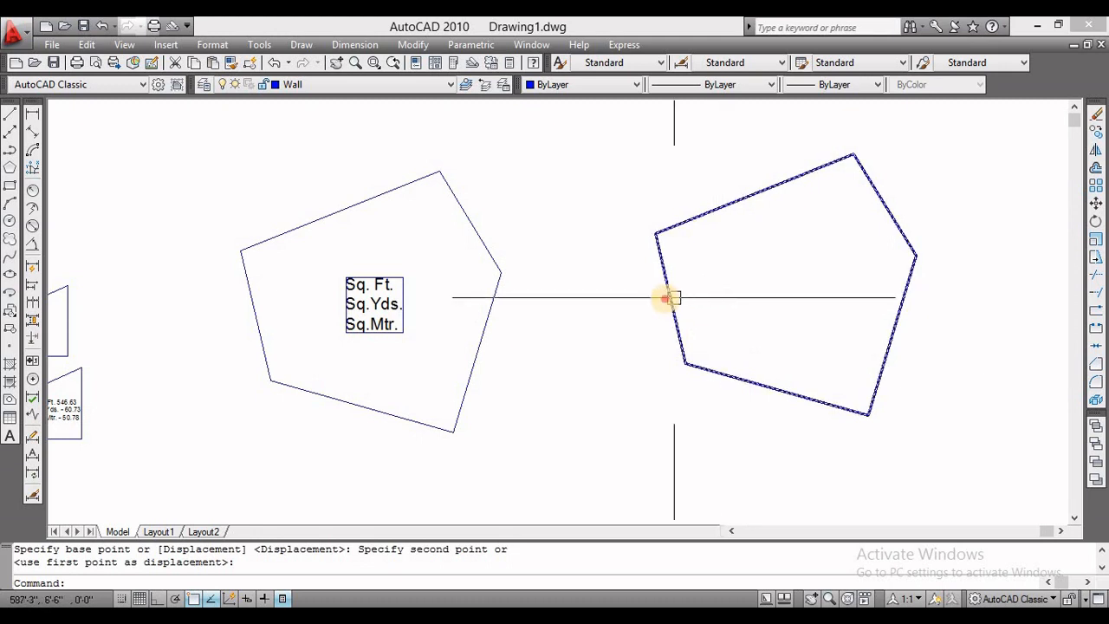
{"action": "left_click", "coordinate": [667, 297]}
{"action": "key", "text": "Escape"}
{"action": "middle_click_drag", "start_coordinate": [708, 324], "coordinate": [682, 323]}
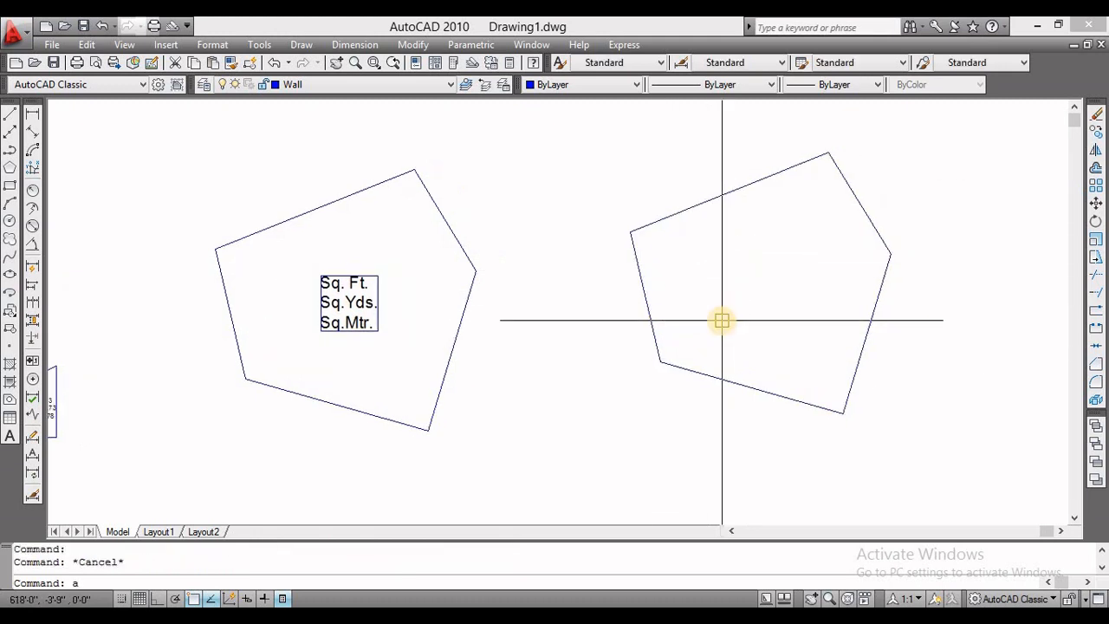
- Measure the area of the separated five-sided polyline using the Area command's Object option
{"action": "type", "text": "aa"}
{"action": "key", "text": "Return"}
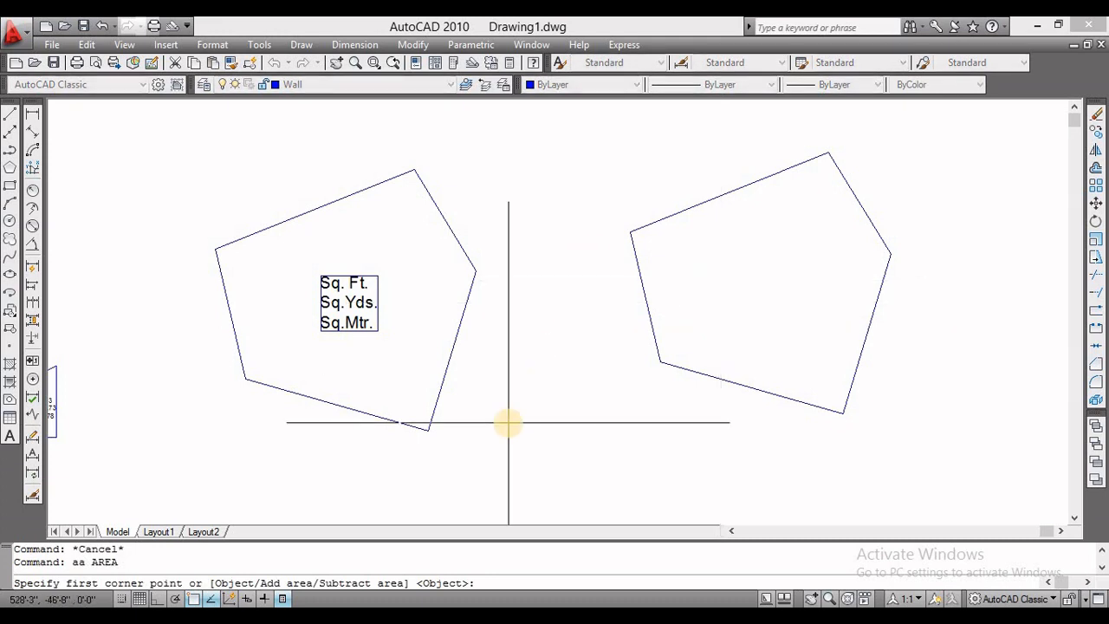
{"action": "type", "text": "o"}
{"action": "key", "text": "Return"}
{"action": "left_click", "coordinate": [648, 310]}
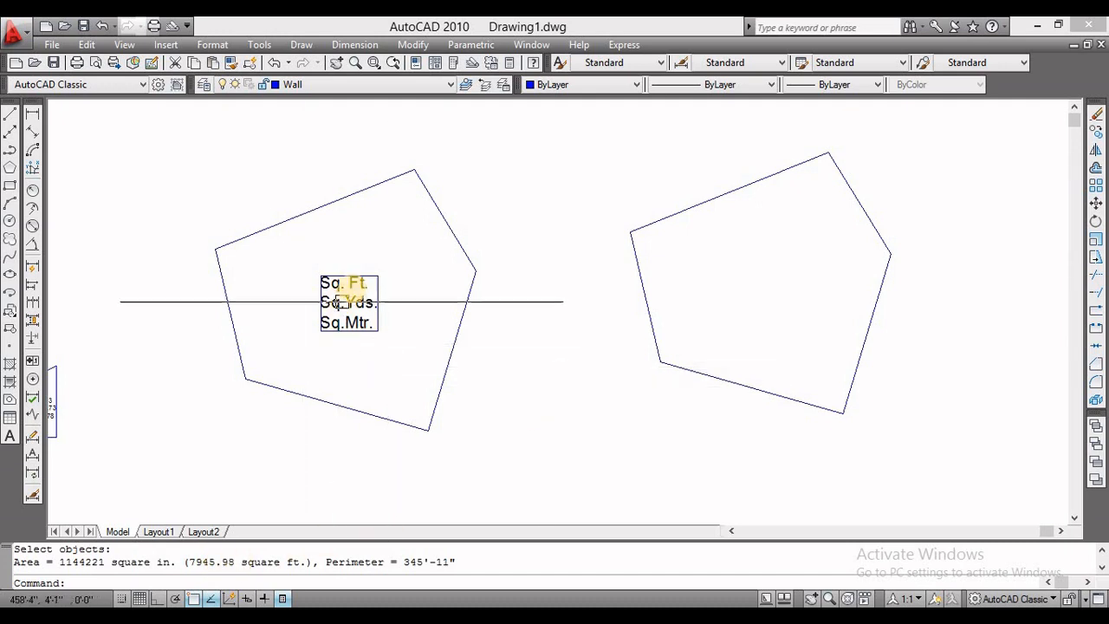
- Add 7945.98 as the Sq. Ft. value in the five-sided plot's label and widen the text box to keep it on one line
{"action": "left_click", "coordinate": [354, 286]}
{"action": "double_click", "coordinate": [353, 286]}
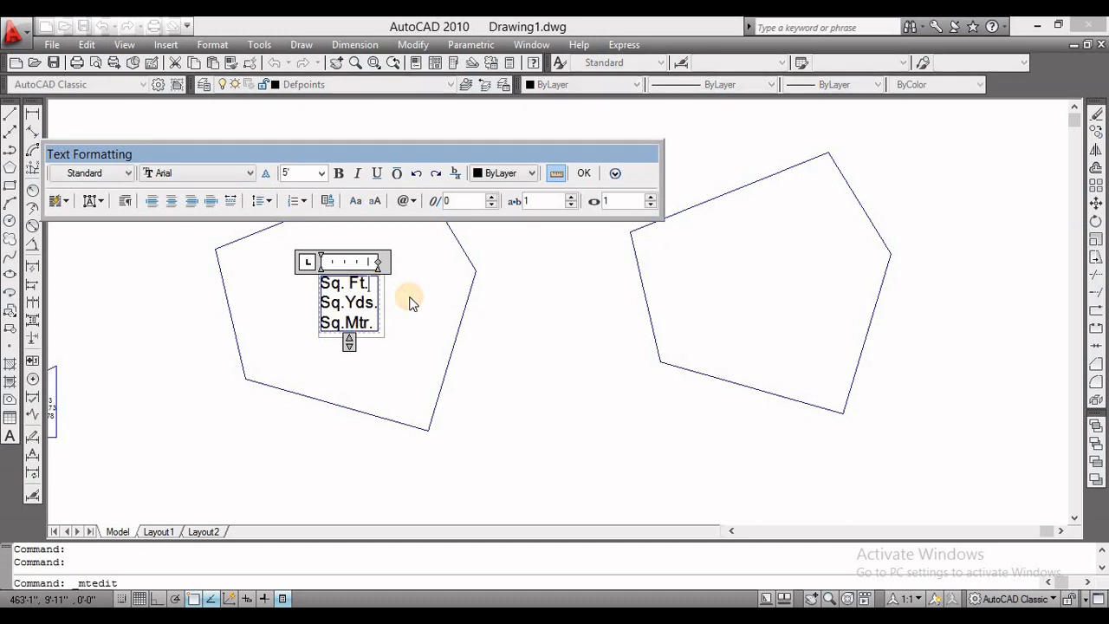
{"action": "key", "text": "Return"}
{"action": "type", "text": "794"}
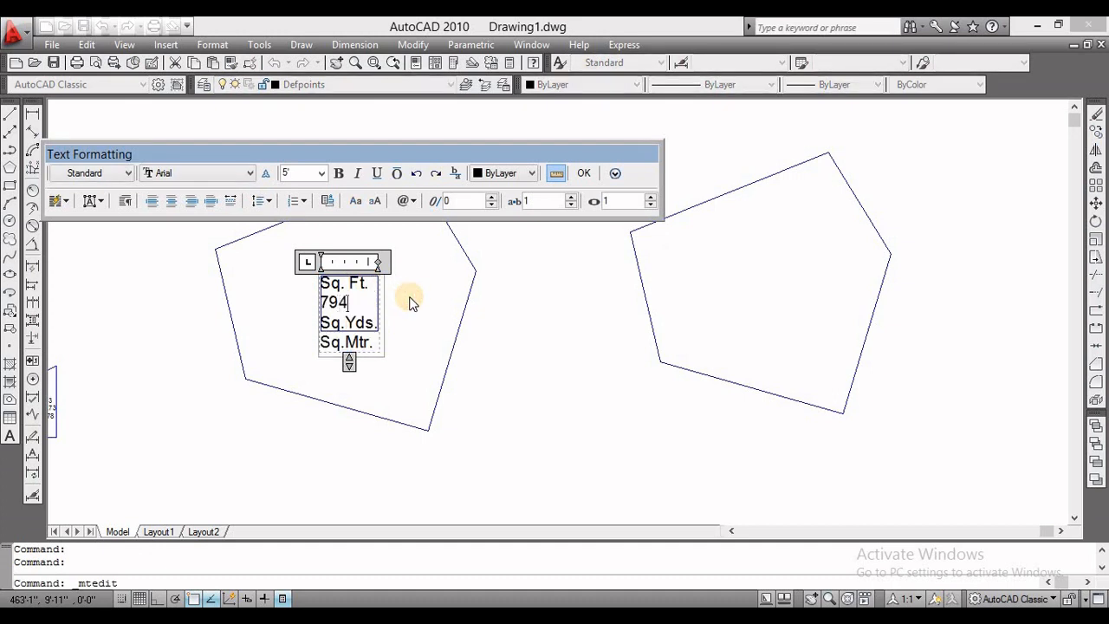
{"action": "type", "text": "5.98"}
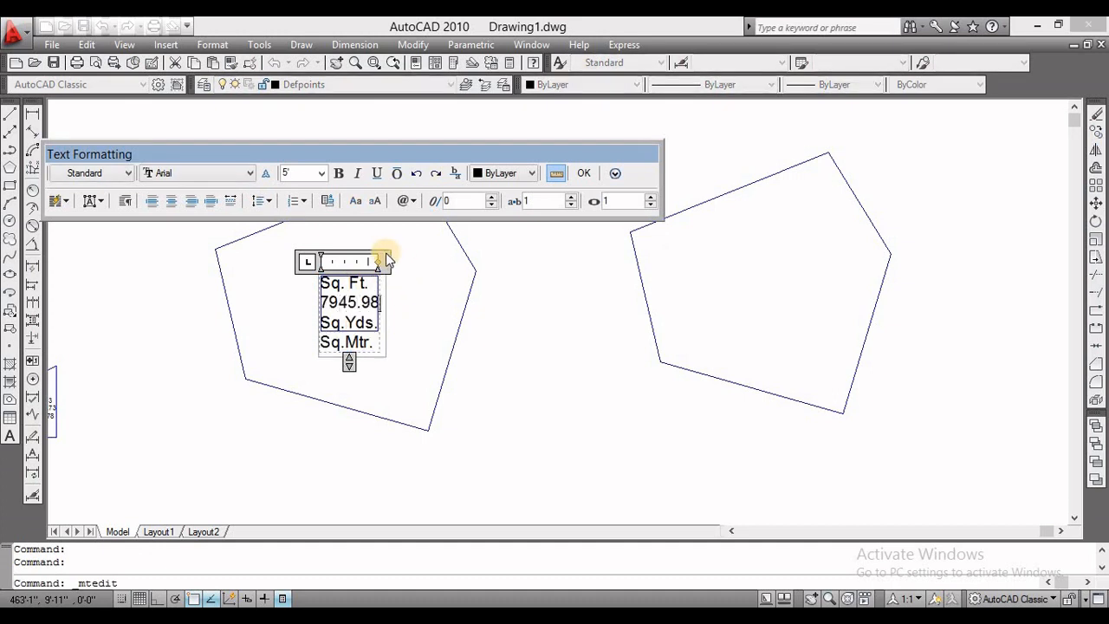
{"action": "left_click_drag", "start_coordinate": [377, 260], "coordinate": [474, 261]}
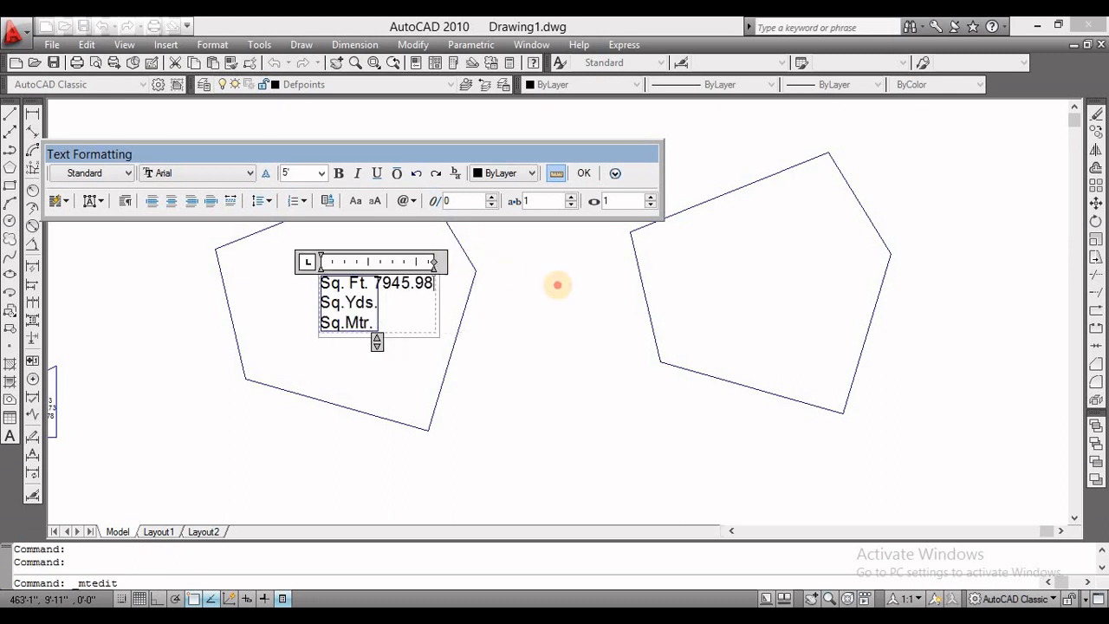
{"action": "left_click", "coordinate": [557, 285]}
- Move the five-sided plot's area label into the separated boundary polyline
{"action": "left_click", "coordinate": [421, 285]}
{"action": "type", "text": "m"}
{"action": "key", "text": "Return"}
{"action": "left_click", "coordinate": [378, 302]}
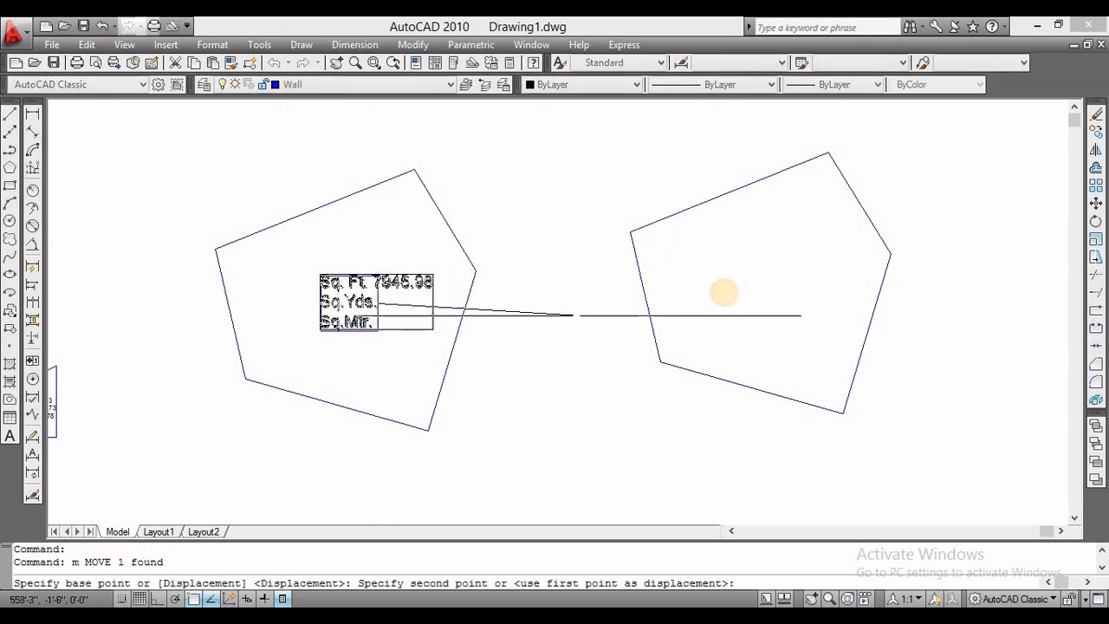
{"action": "left_click", "coordinate": [776, 291]}
- Convert the five-sided plot's area to square yards and square metres by calculating 7945.98/9 and 7945.98/10.764 in QuickCalc
{"action": "scroll", "coordinate": [789, 279], "scroll_direction": "up", "scroll_amount": 3}
{"action": "left_click", "coordinate": [771, 262]}
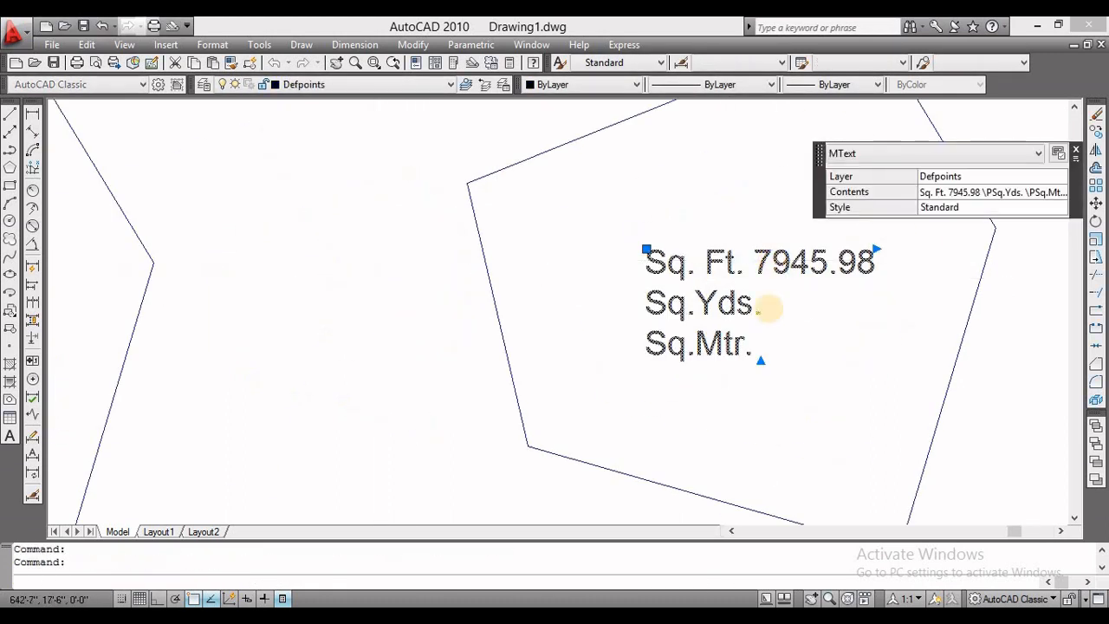
{"action": "double_click", "coordinate": [770, 307]}
{"action": "left_click", "coordinate": [535, 309]}
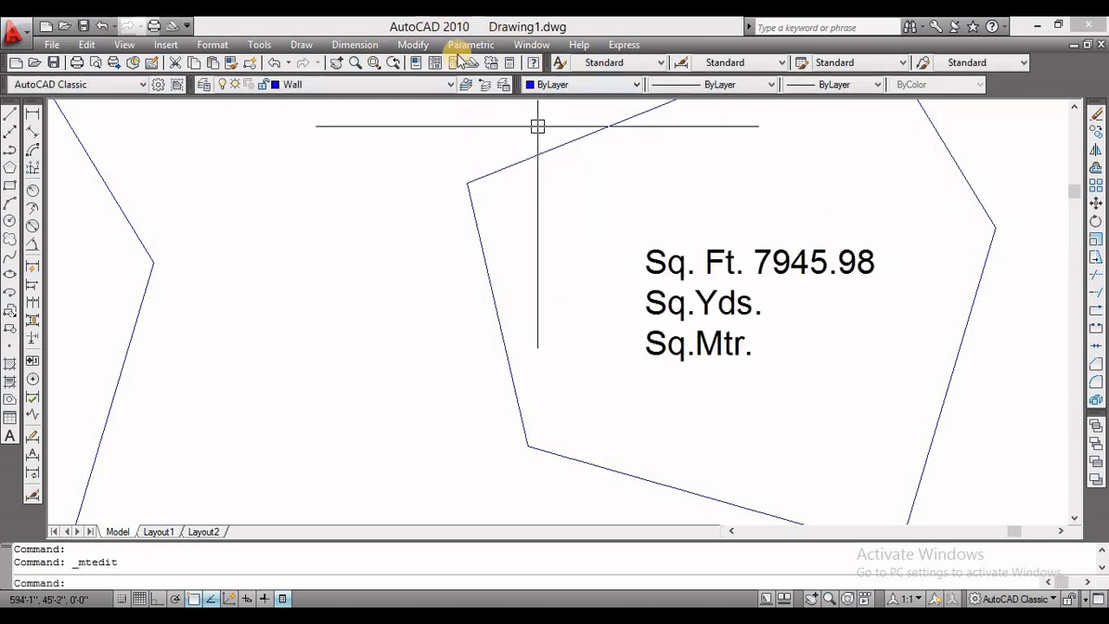
{"action": "left_click", "coordinate": [509, 62]}
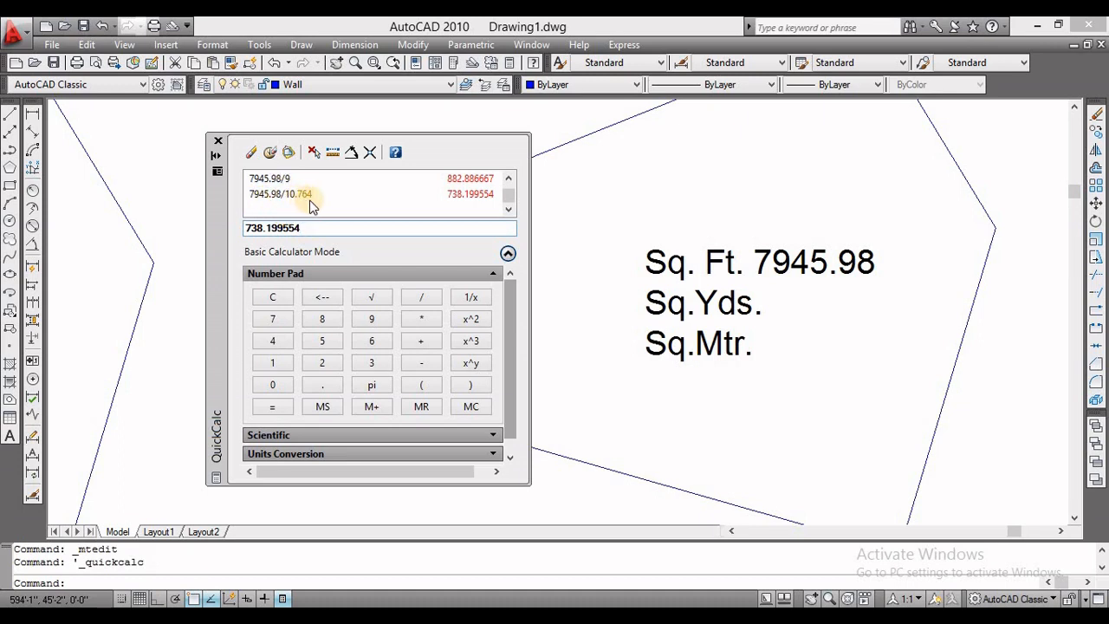
- Add 738.19 as the Sq.Mtr. value in the five-sided plot's label
{"action": "double_click", "coordinate": [742, 346]}
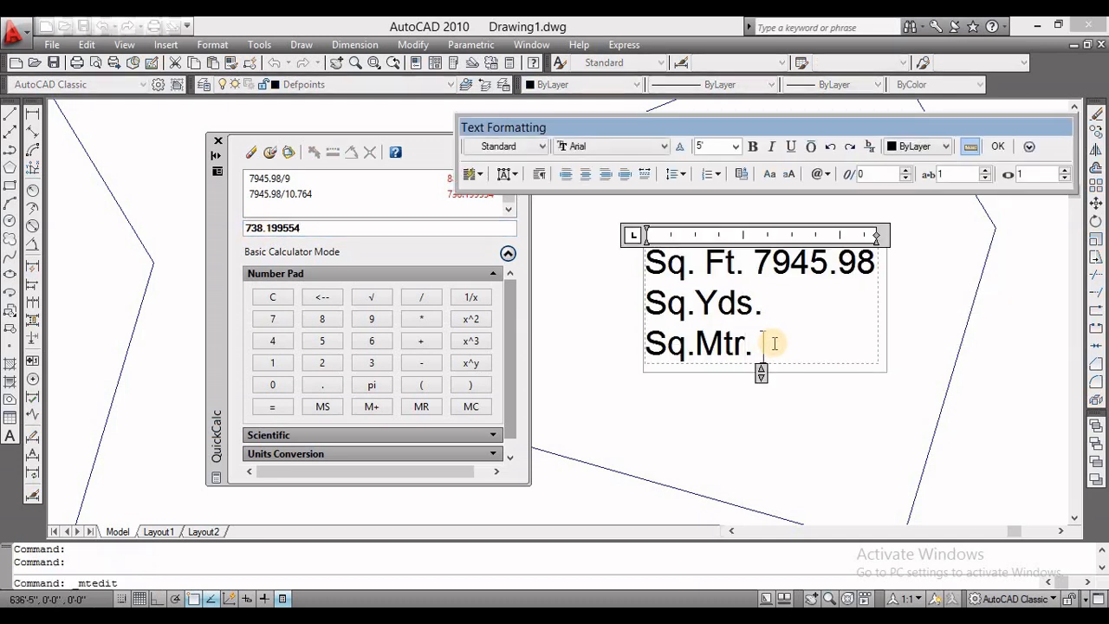
{"action": "type", "text": "738.19"}
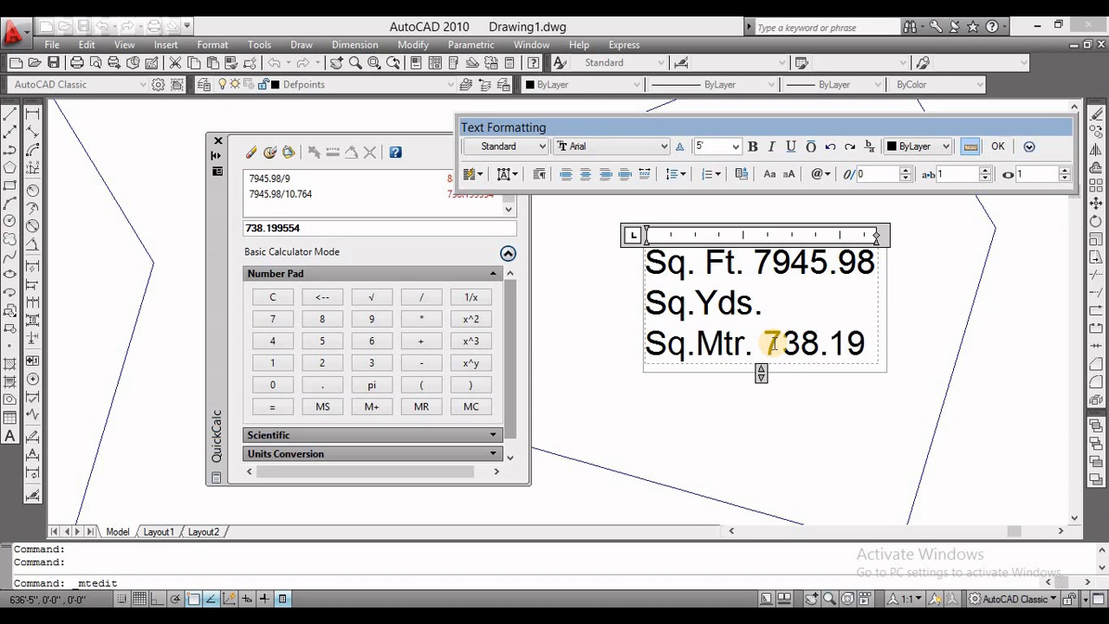
{"action": "left_click", "coordinate": [733, 445]}
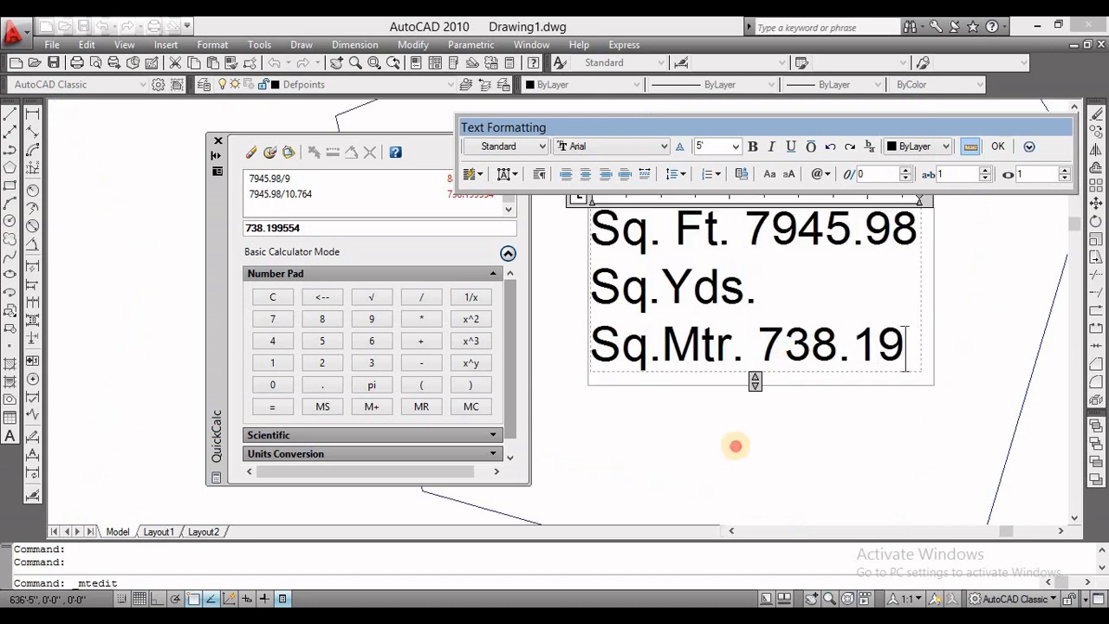
- Clear QuickCalc and recalculate the five-sided plot's area in square yards as 7945.98/9
{"action": "left_click_drag", "start_coordinate": [302, 228], "coordinate": [217, 234]}
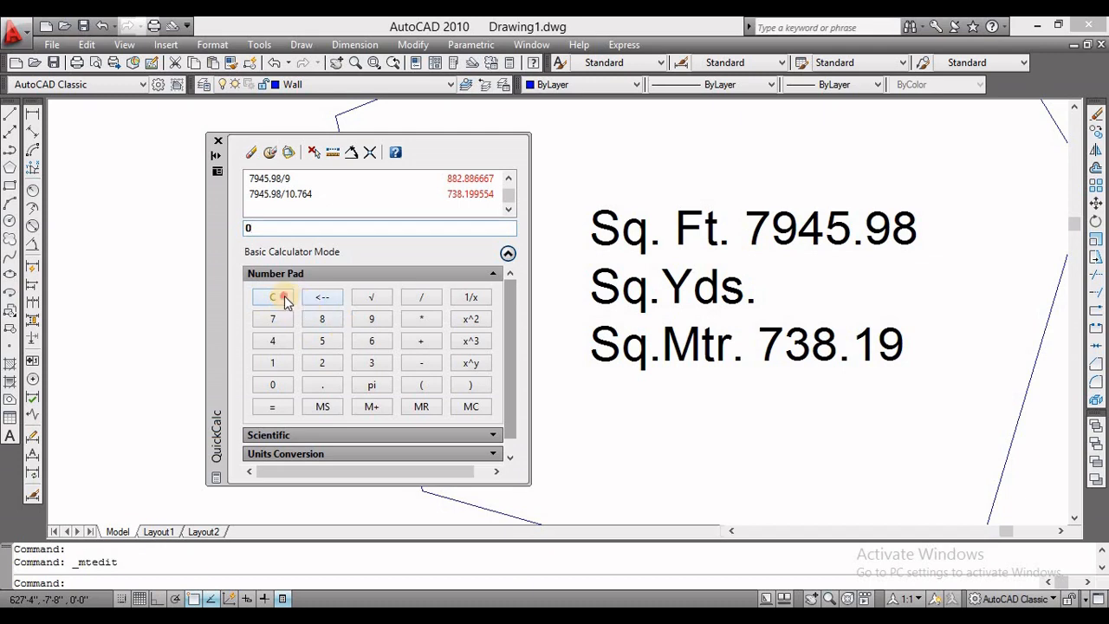
{"action": "left_click", "coordinate": [275, 322]}
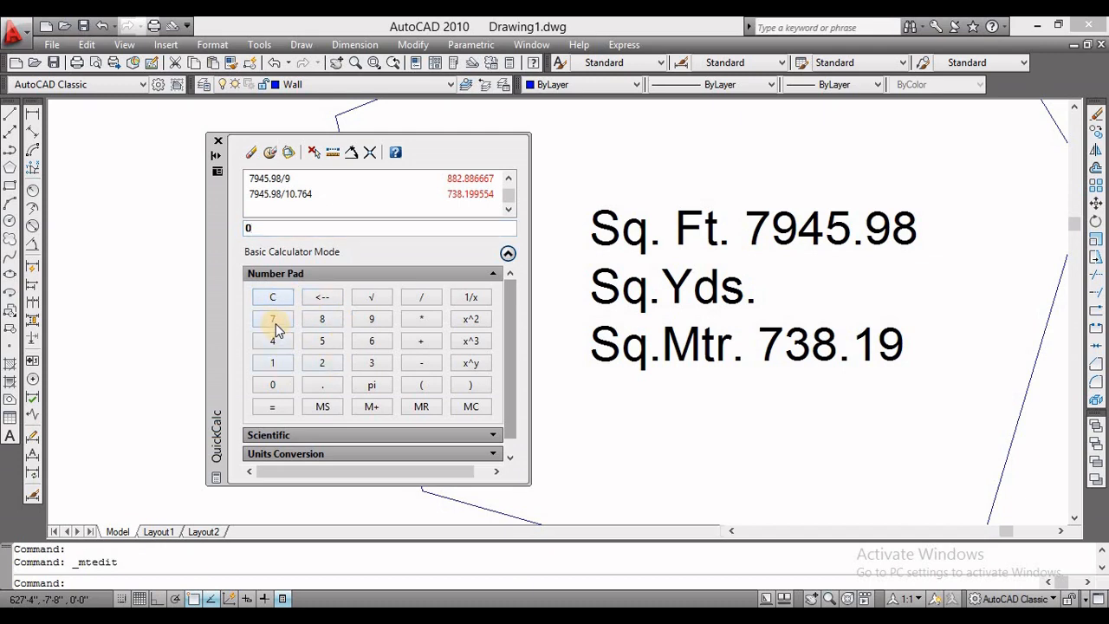
{"action": "left_click", "coordinate": [323, 341]}
{"action": "left_click", "coordinate": [323, 385]}
{"action": "left_click", "coordinate": [371, 319]}
{"action": "left_click", "coordinate": [322, 319]}
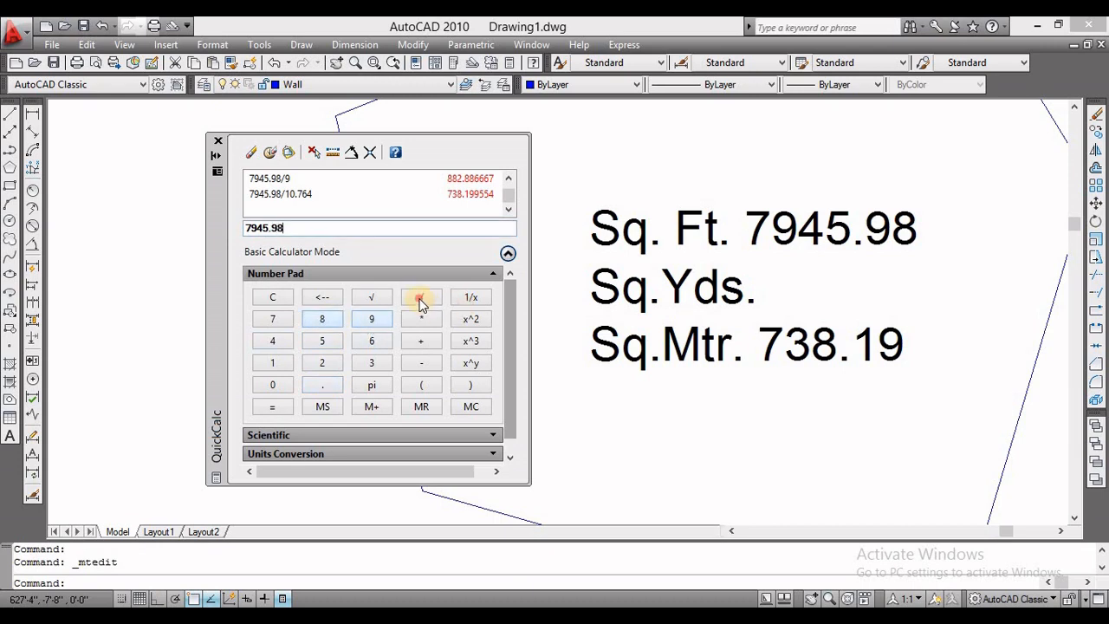
{"action": "left_click", "coordinate": [267, 406]}
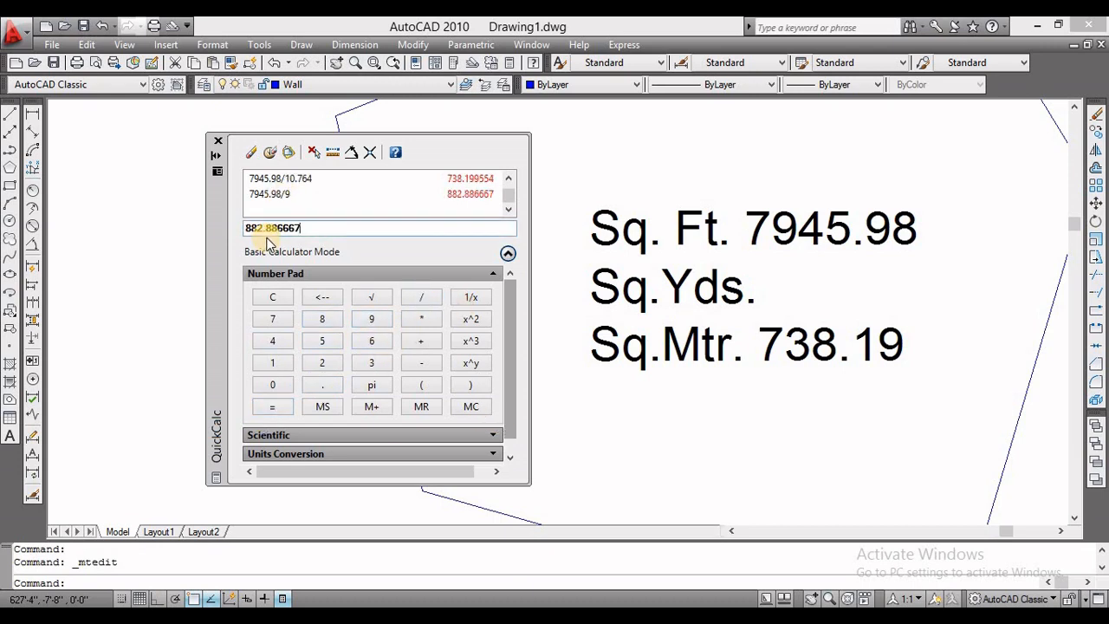
- Add 882.88 as the Sq.Yds. value in the five-sided plot's label and close QuickCalc
{"action": "left_click", "coordinate": [760, 286]}
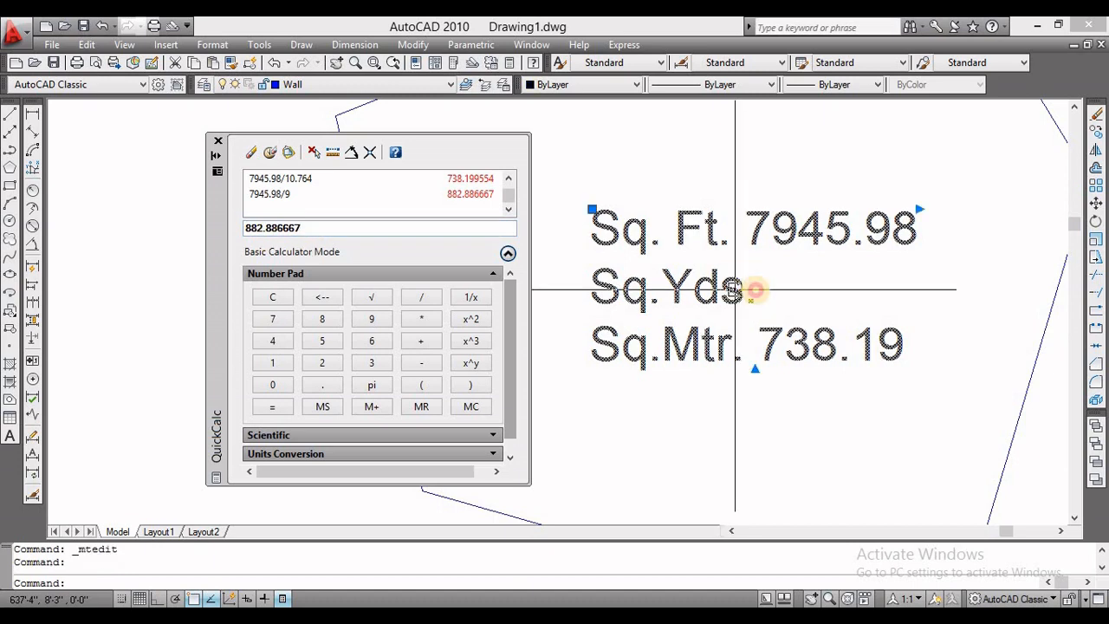
{"action": "double_click", "coordinate": [782, 287]}
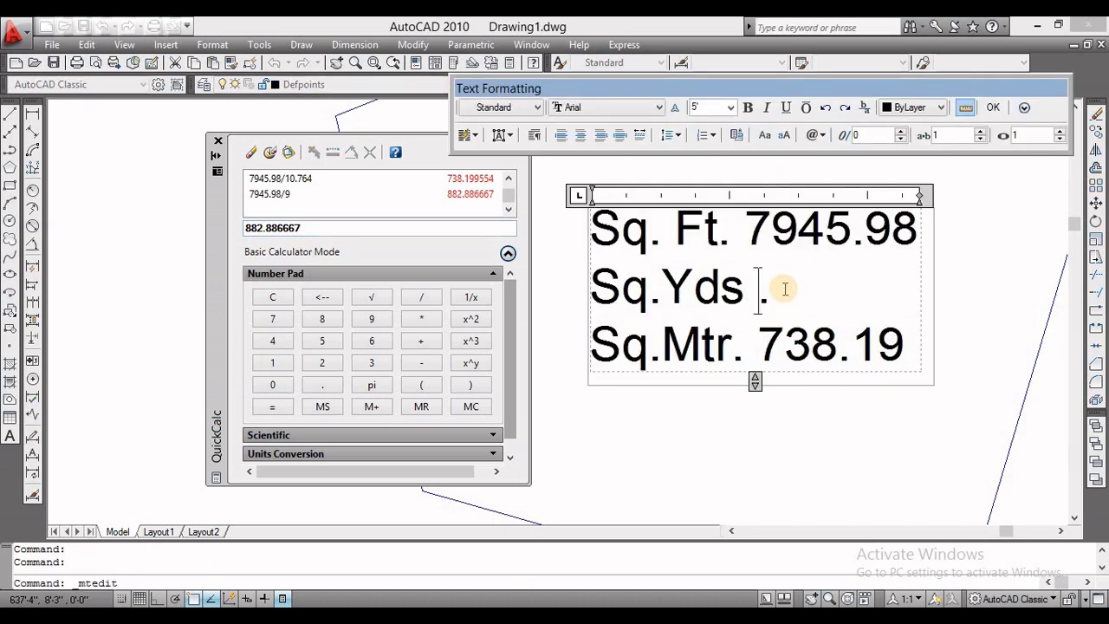
{"action": "key", "text": "BackSpace"}
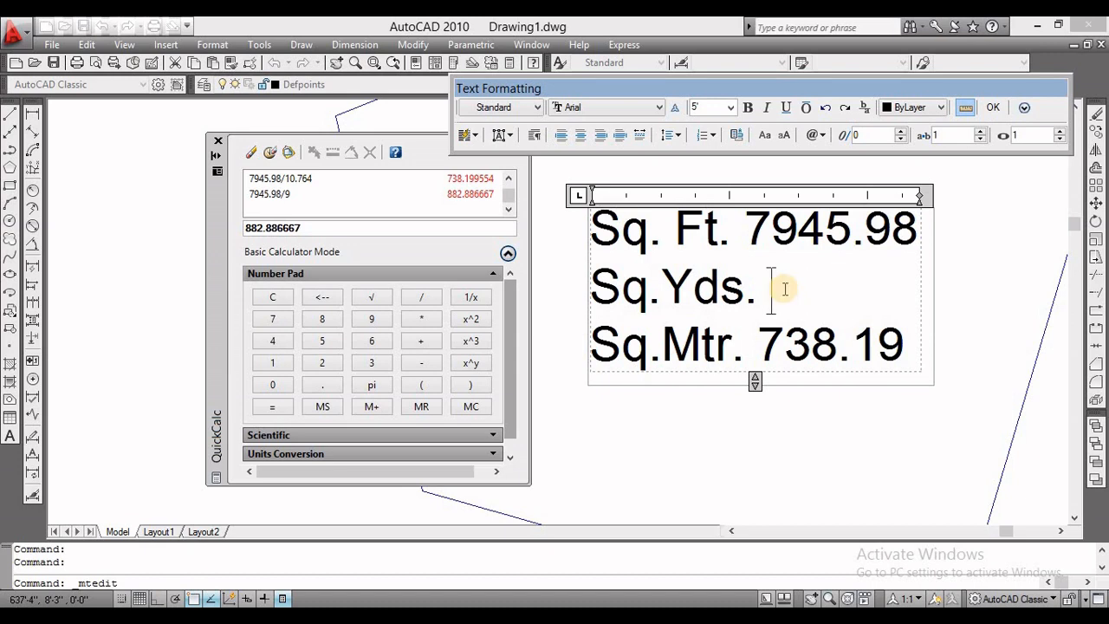
{"action": "type", "text": "882."}
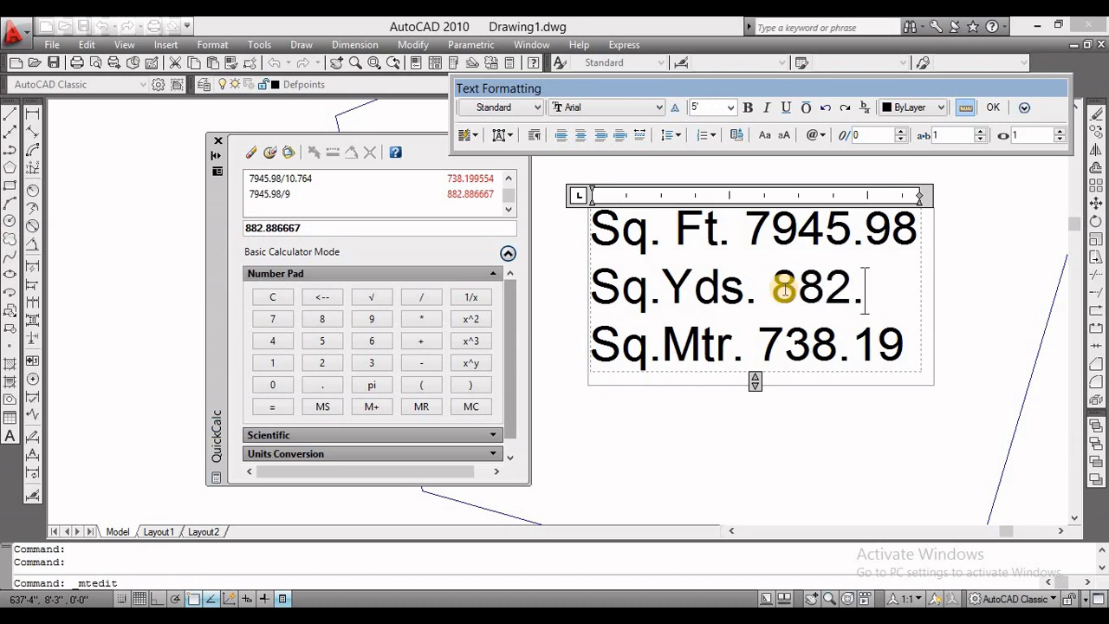
{"action": "type", "text": "88"}
{"action": "left_click", "coordinate": [829, 426]}
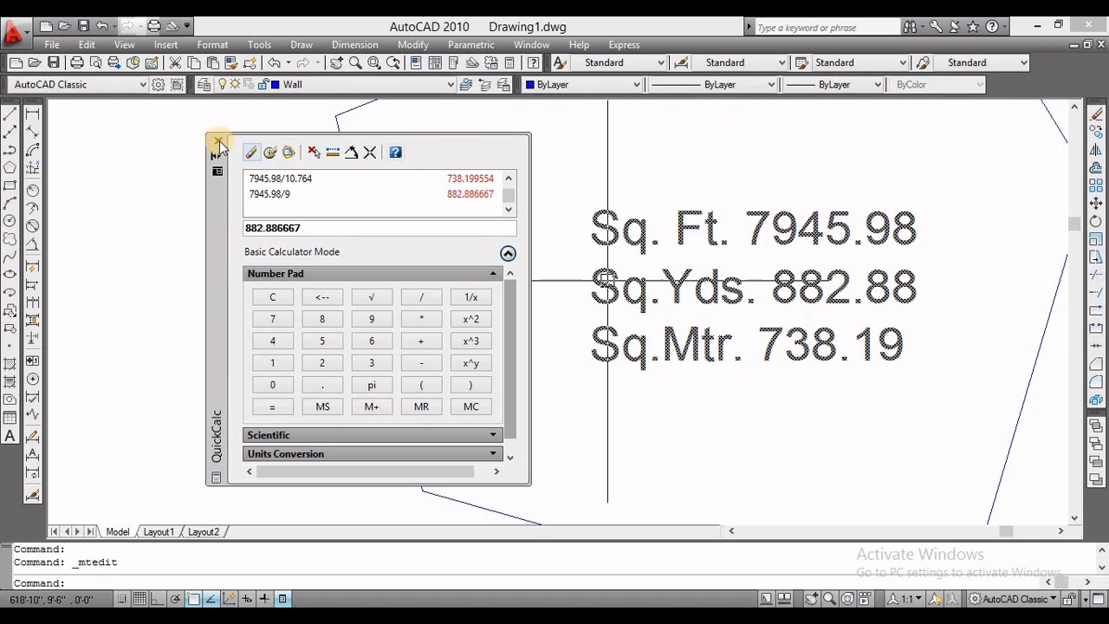
{"action": "left_click", "coordinate": [218, 141]}
- Review the square feet, square yard and square metre labels inside the two rectangular plots
{"action": "scroll", "coordinate": [494, 280], "scroll_direction": "down", "scroll_amount": 5}
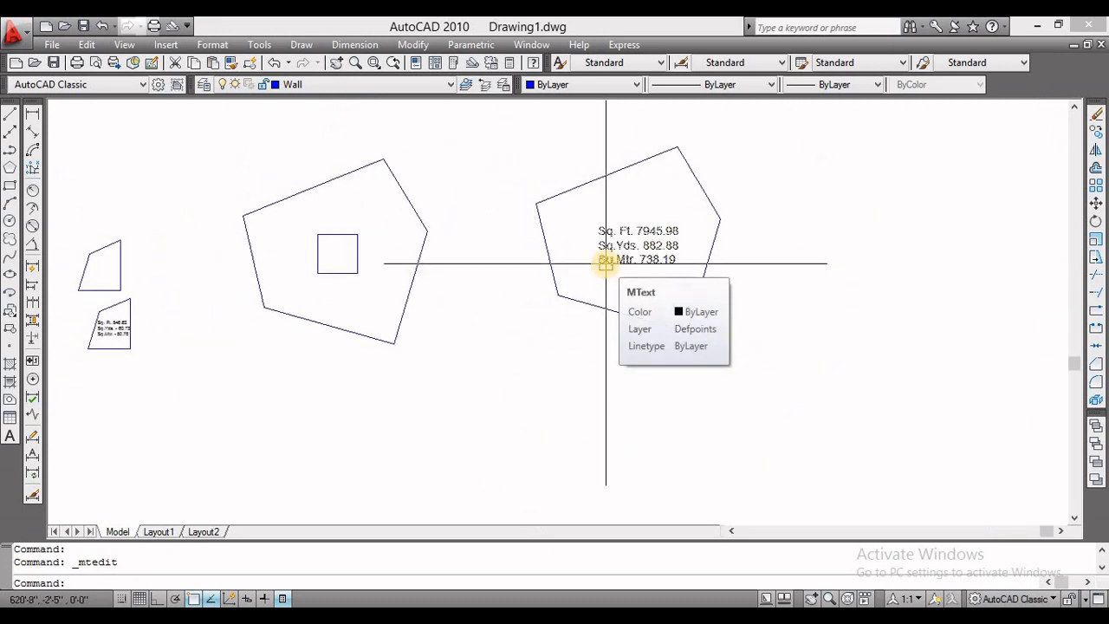
{"action": "scroll", "coordinate": [606, 265], "scroll_direction": "down", "scroll_amount": 4}
{"action": "scroll", "coordinate": [442, 277], "scroll_direction": "up", "scroll_amount": 5}
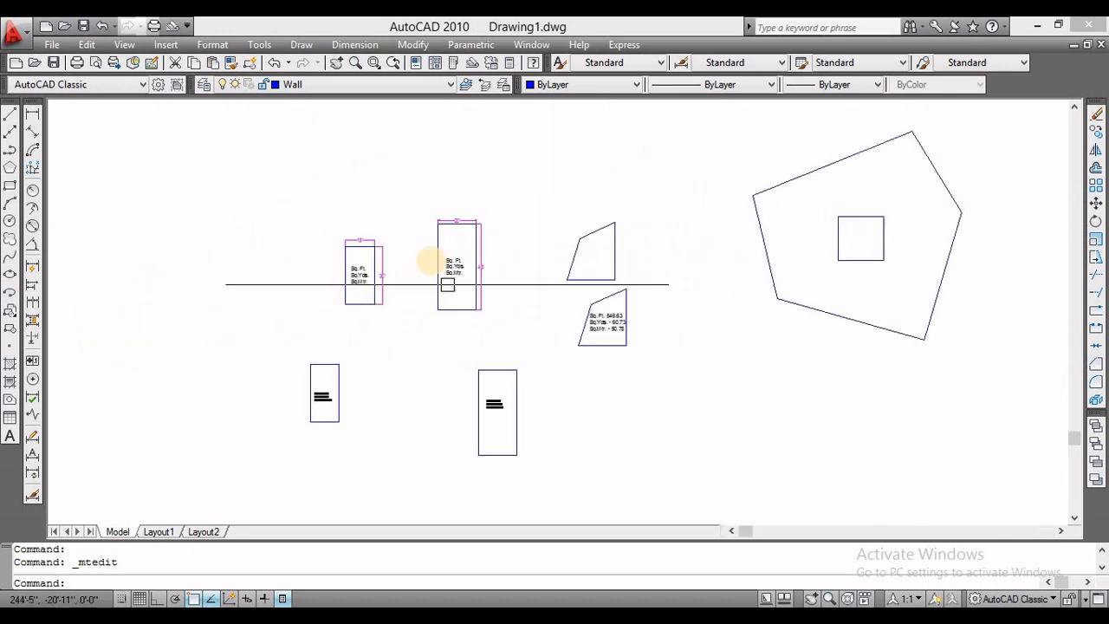
{"action": "scroll", "coordinate": [447, 253], "scroll_direction": "up", "scroll_amount": 3}
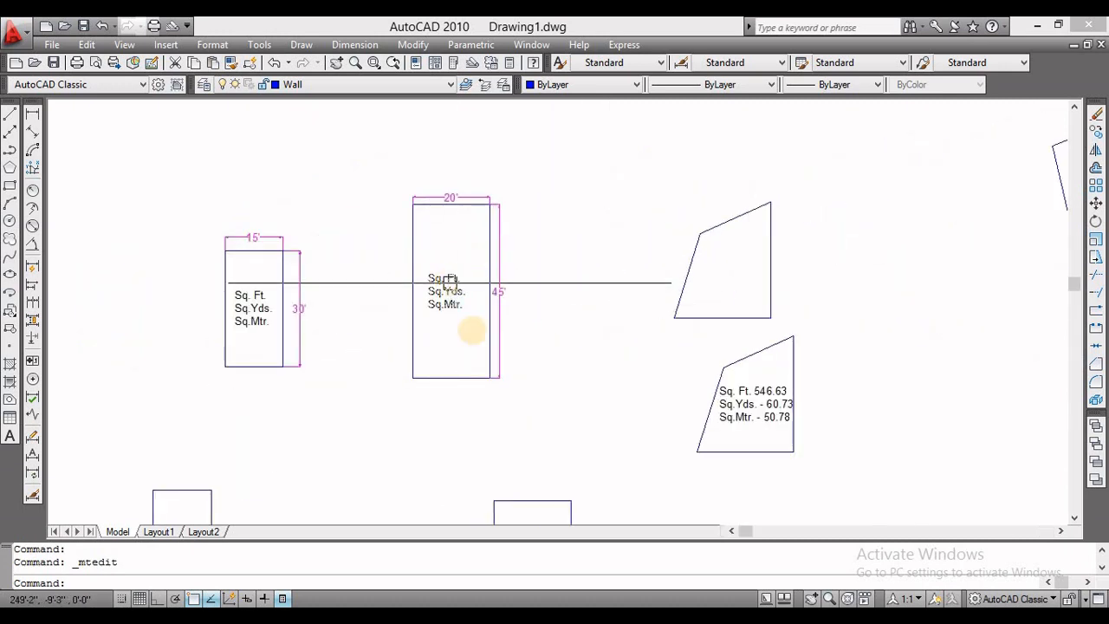
{"action": "middle_click_drag", "start_coordinate": [474, 336], "coordinate": [502, 176]}
{"action": "scroll", "coordinate": [180, 393], "scroll_direction": "up", "scroll_amount": 2}
{"action": "scroll", "coordinate": [178, 393], "scroll_direction": "up", "scroll_amount": 3}
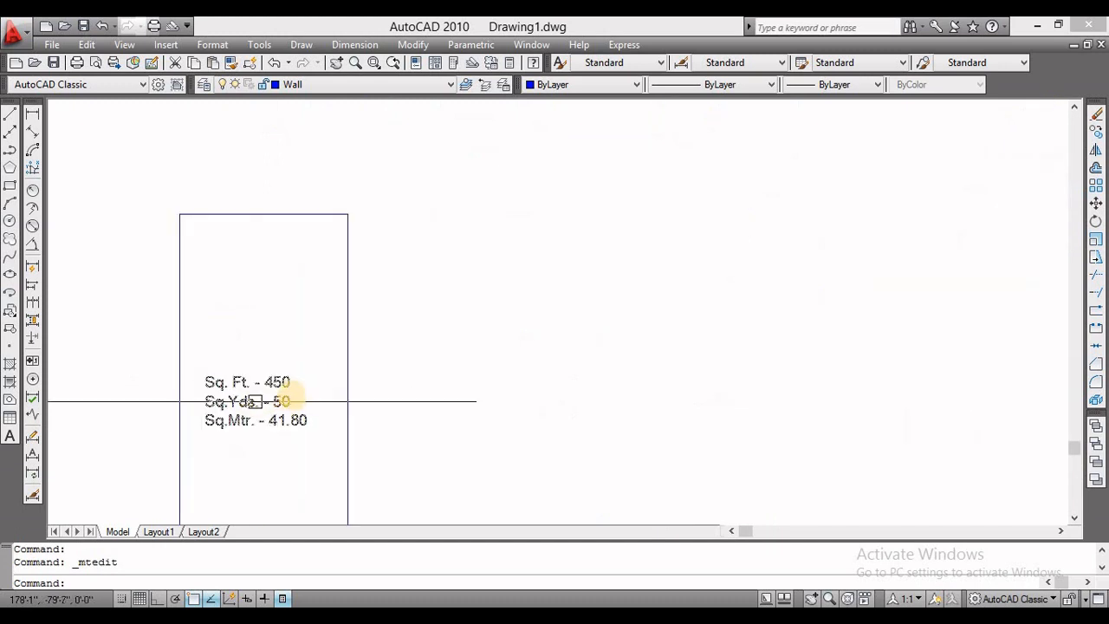
{"action": "scroll", "coordinate": [287, 394], "scroll_direction": "down", "scroll_amount": 4}
{"action": "scroll", "coordinate": [289, 404], "scroll_direction": "up", "scroll_amount": 3}
{"action": "middle_click_drag", "start_coordinate": [282, 386], "coordinate": [253, 375]}
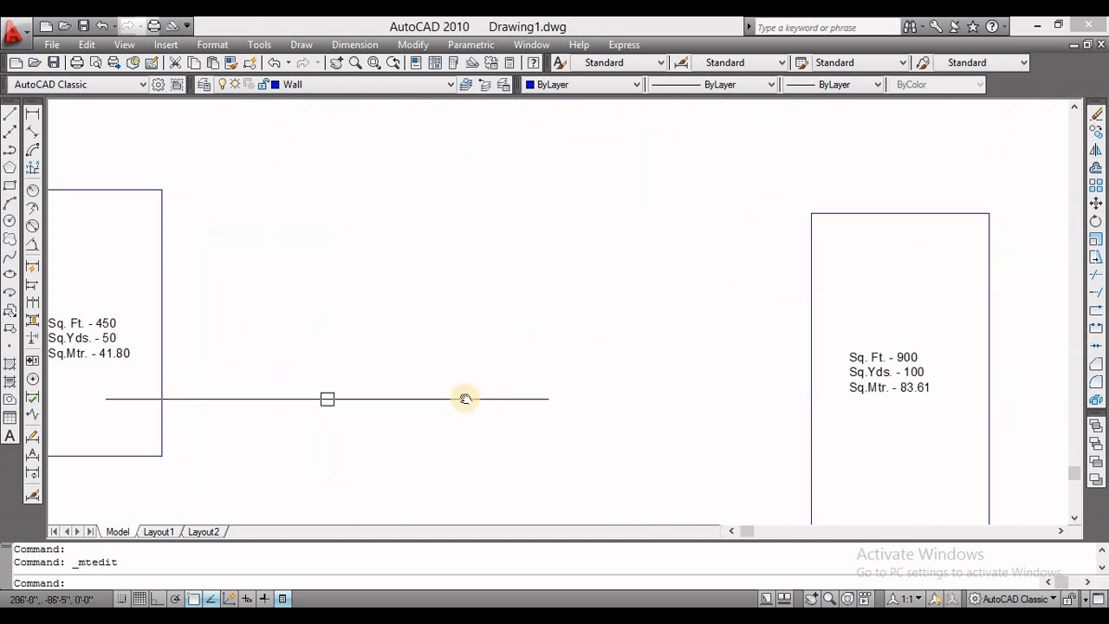
{"action": "middle_click_drag", "start_coordinate": [481, 399], "coordinate": [288, 369]}
{"action": "scroll", "coordinate": [682, 350], "scroll_direction": "up", "scroll_amount": 3}
{"action": "scroll", "coordinate": [642, 353], "scroll_direction": "down", "scroll_amount": 6}
{"action": "scroll", "coordinate": [700, 356], "scroll_direction": "down", "scroll_amount": 4}
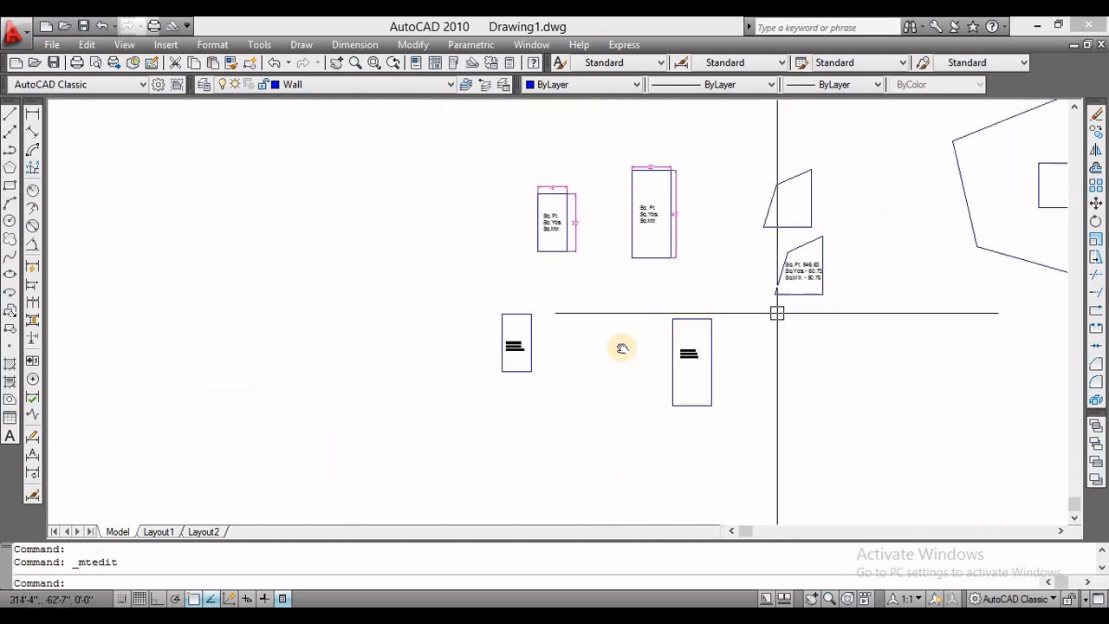
- Review the area labels of the four-sided slanted plot and the five-sided plot, ending with the whole drawing in view
{"action": "scroll", "coordinate": [664, 303], "scroll_direction": "up", "scroll_amount": 6}
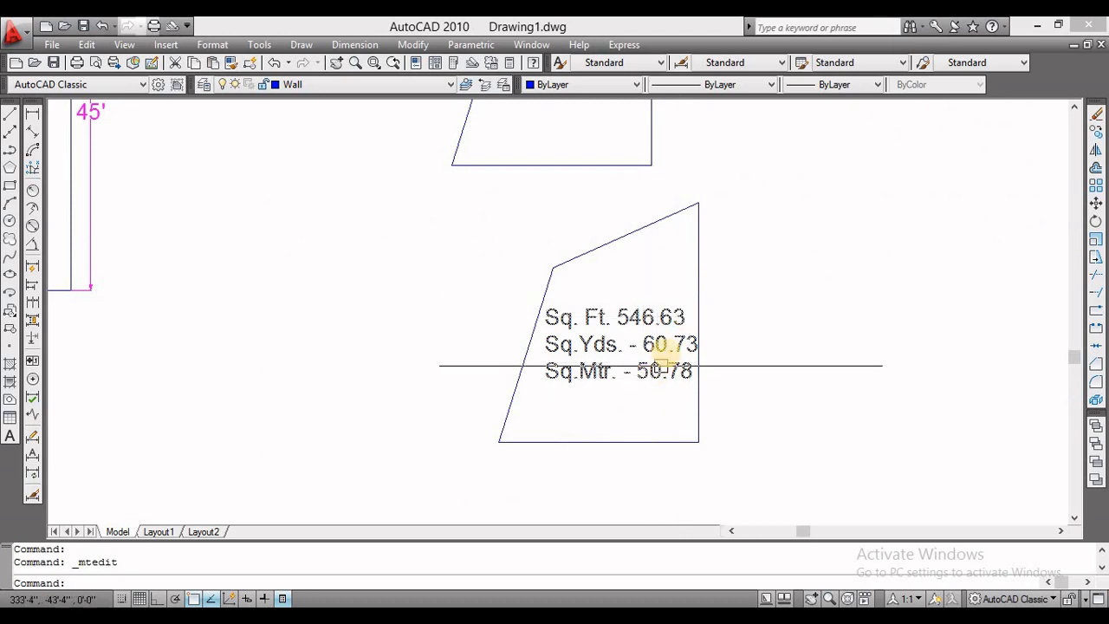
{"action": "scroll", "coordinate": [700, 353], "scroll_direction": "up", "scroll_amount": 3}
{"action": "scroll", "coordinate": [515, 367], "scroll_direction": "down", "scroll_amount": 8}
{"action": "middle_click_drag", "start_coordinate": [516, 367], "coordinate": [511, 372]}
{"action": "mouse_move", "coordinate": [770, 292]}
{"action": "middle_mouse_down"}
{"action": "mouse_move", "coordinate": [614, 292]}
{"action": "mouse_move", "coordinate": [476, 329]}
{"action": "middle_mouse_up"}
{"action": "middle_click_drag", "start_coordinate": [934, 276], "coordinate": [671, 263]}
{"action": "scroll", "coordinate": [676, 258], "scroll_direction": "up", "scroll_amount": 3}
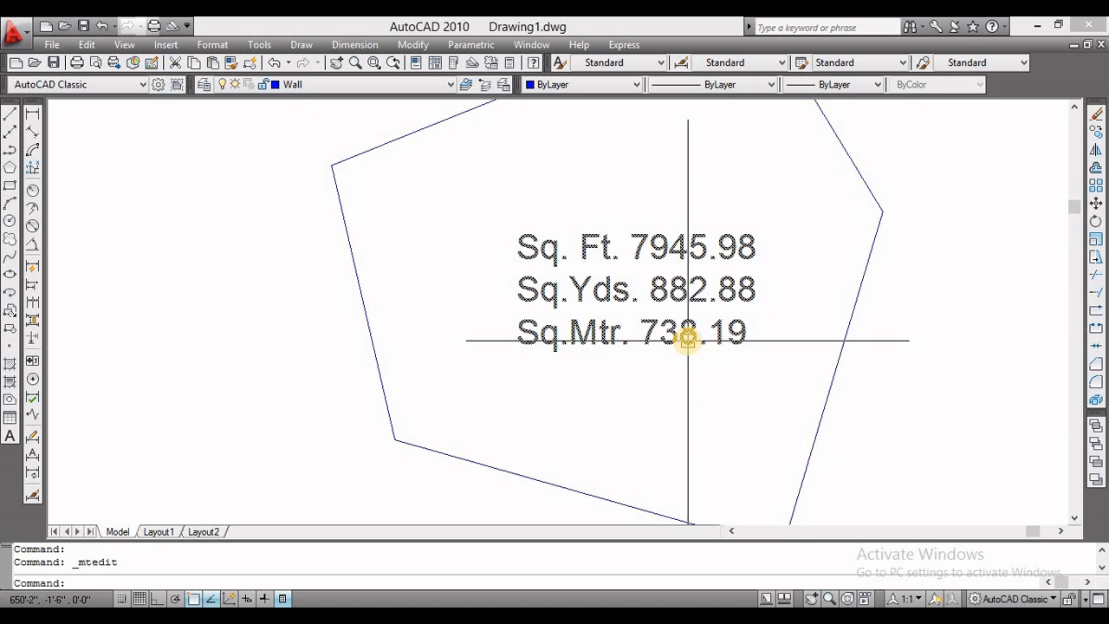
{"action": "scroll", "coordinate": [664, 297], "scroll_direction": "down", "scroll_amount": 5}
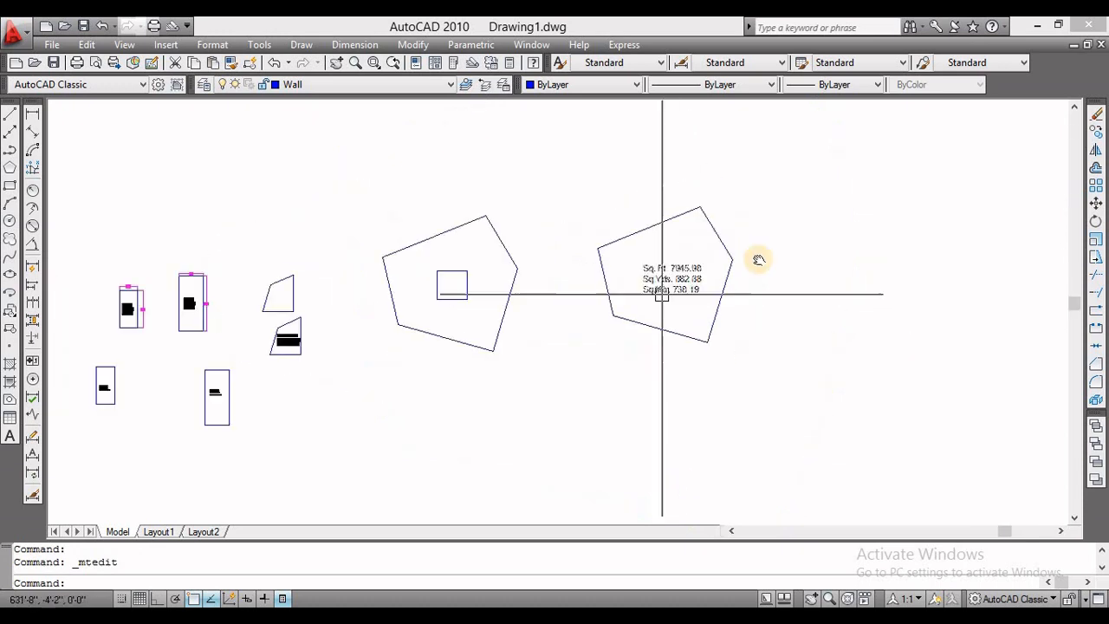
{"action": "middle_click_drag", "start_coordinate": [525, 312], "coordinate": [608, 318]}
{"action": "middle_click", "coordinate": [608, 318]}
{"action": "middle_click", "coordinate": [607, 317]}
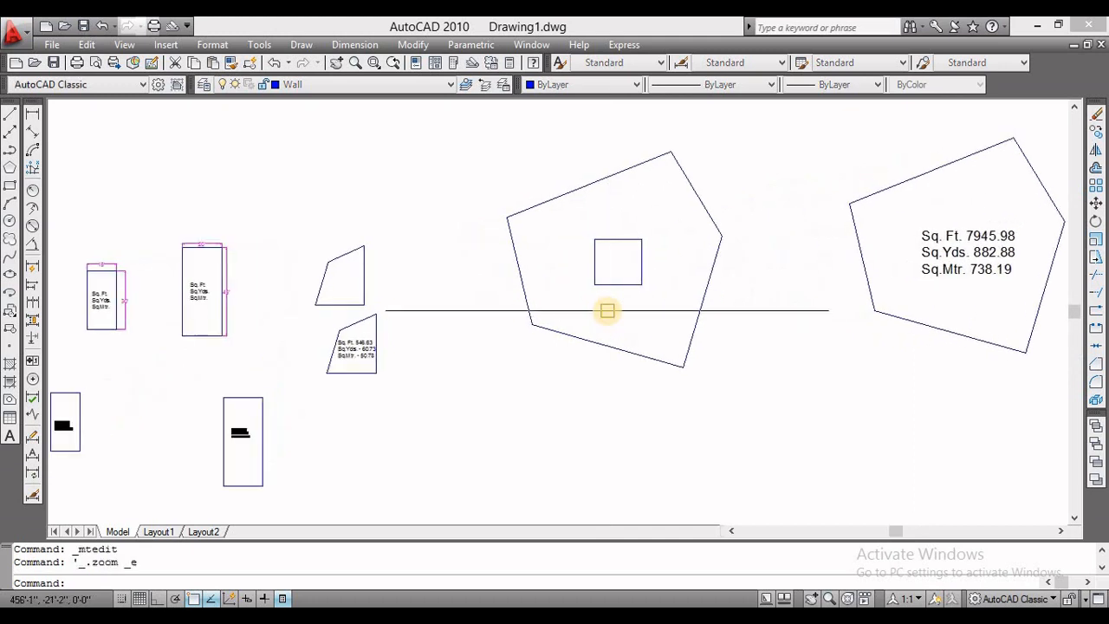